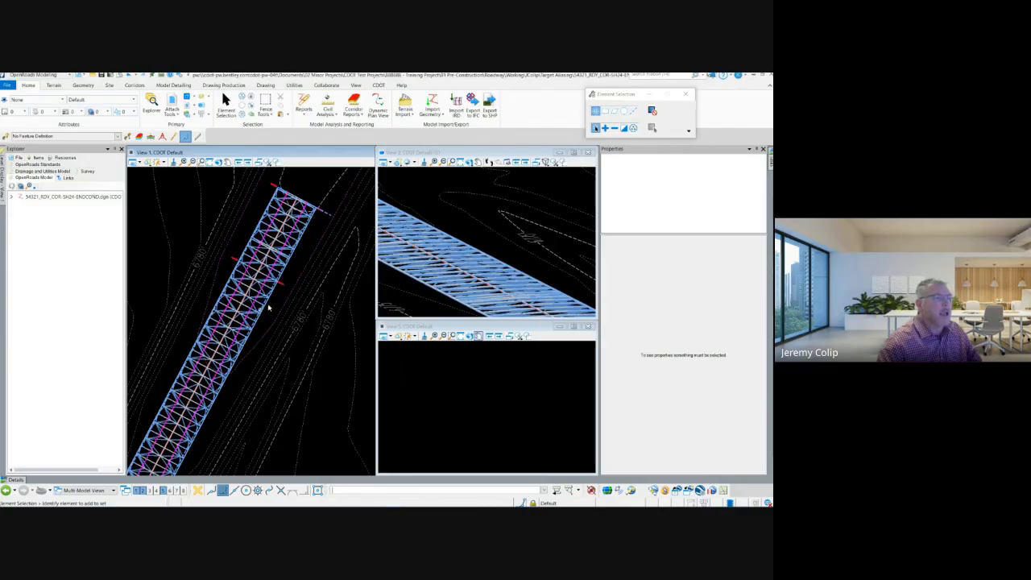
Start the template editor for corridors and open the training template library 54321_ITL-TRAINING.itl from the Target Aliasing folder.
{"action": "scroll", "coordinate": [268, 310], "scroll_direction": "down", "scroll_amount": 1}
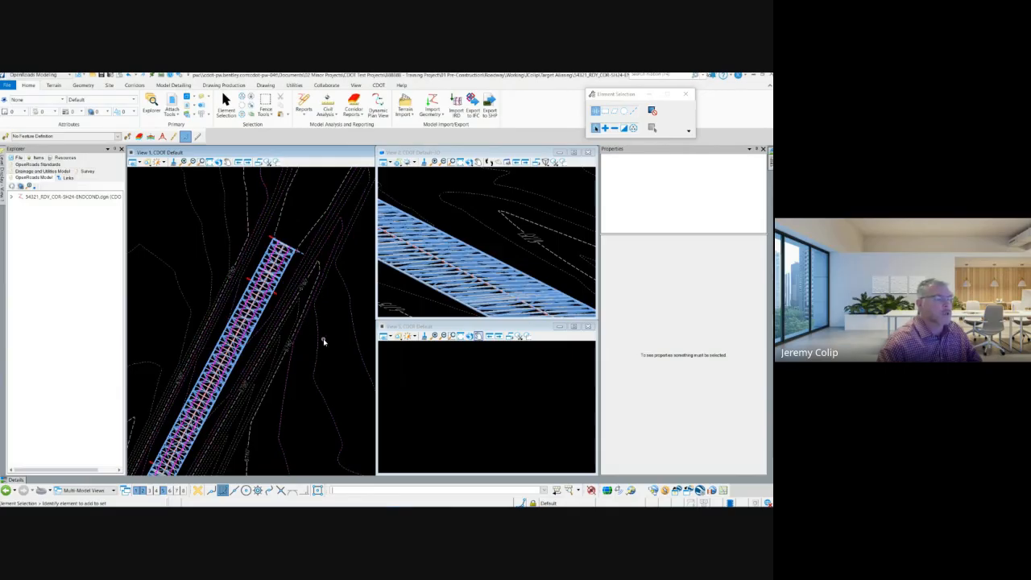
{"action": "middle_click_drag", "start_coordinate": [312, 357], "coordinate": [299, 288]}
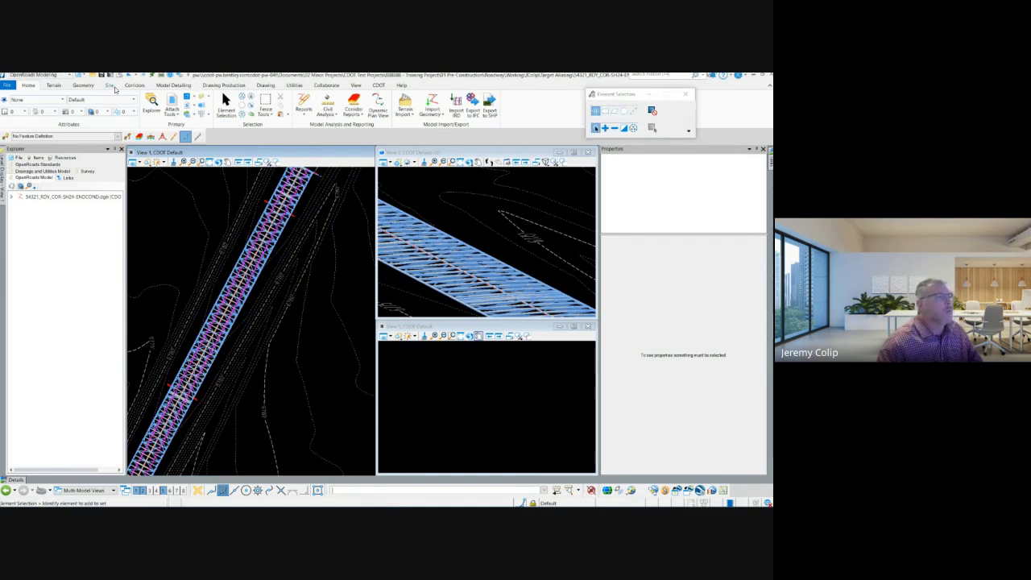
{"action": "left_click", "coordinate": [80, 86]}
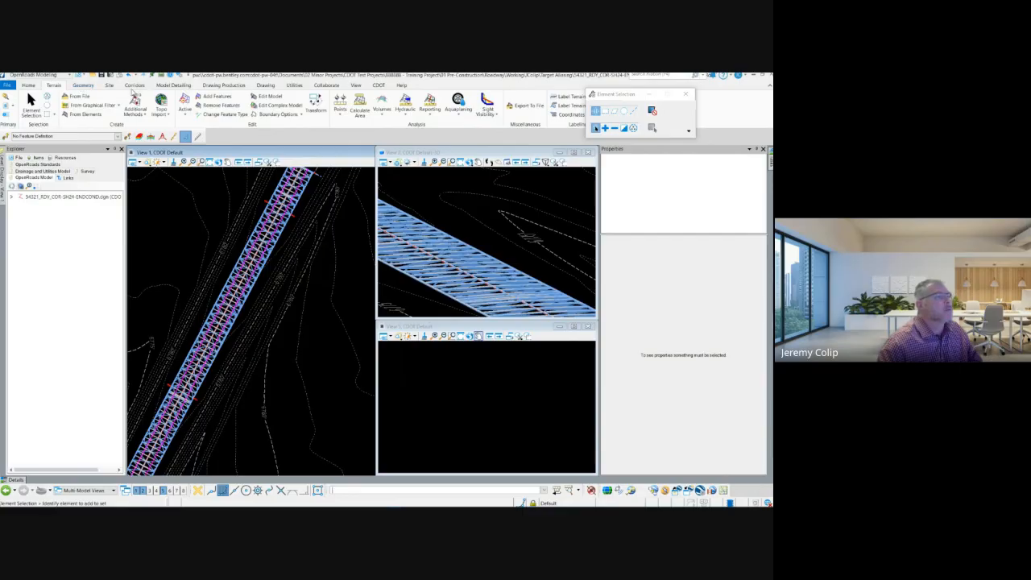
{"action": "left_click", "coordinate": [134, 86]}
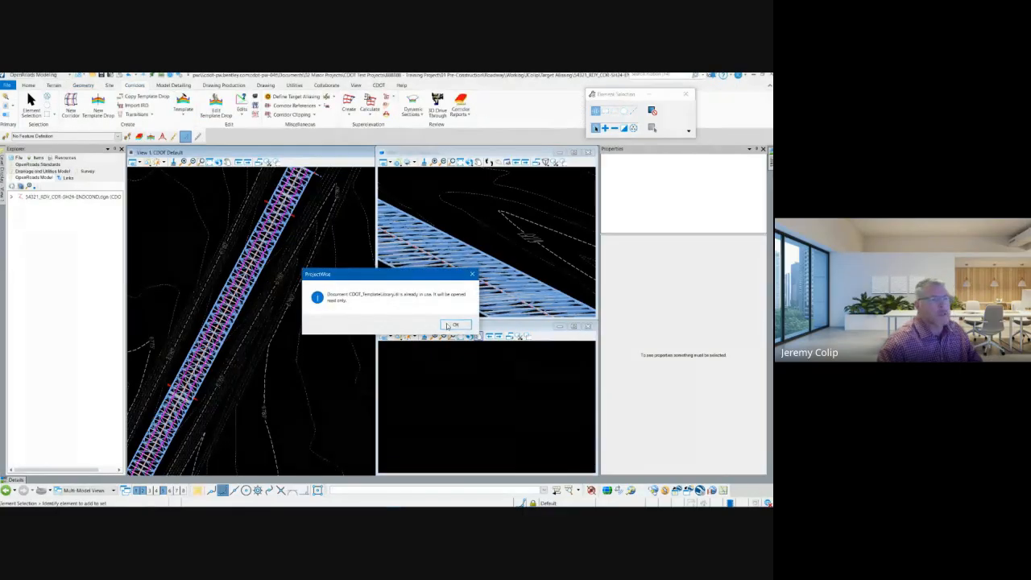
{"action": "left_click", "coordinate": [451, 325]}
{"action": "left_click", "coordinate": [7, 86]}
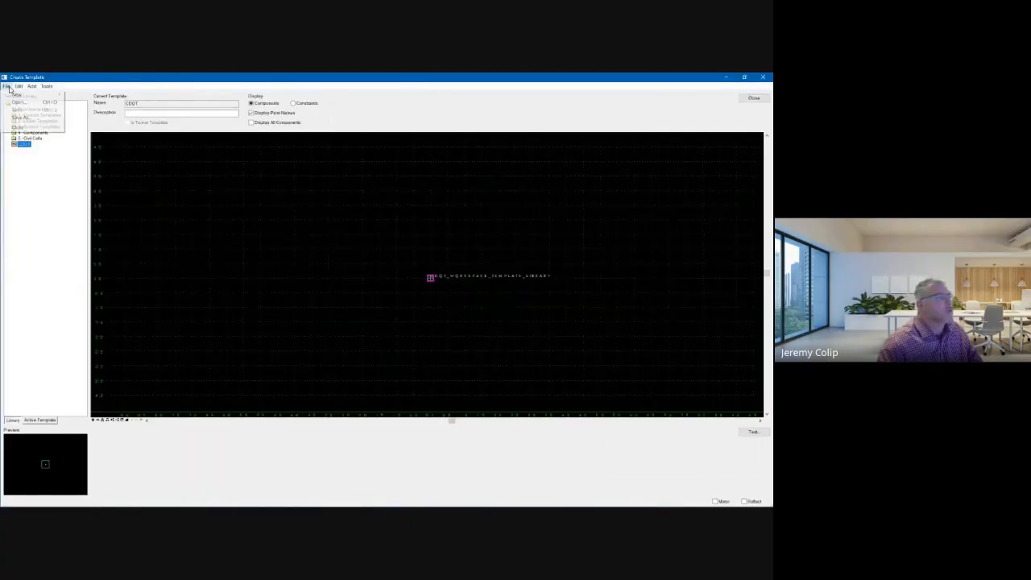
{"action": "left_click", "coordinate": [21, 103]}
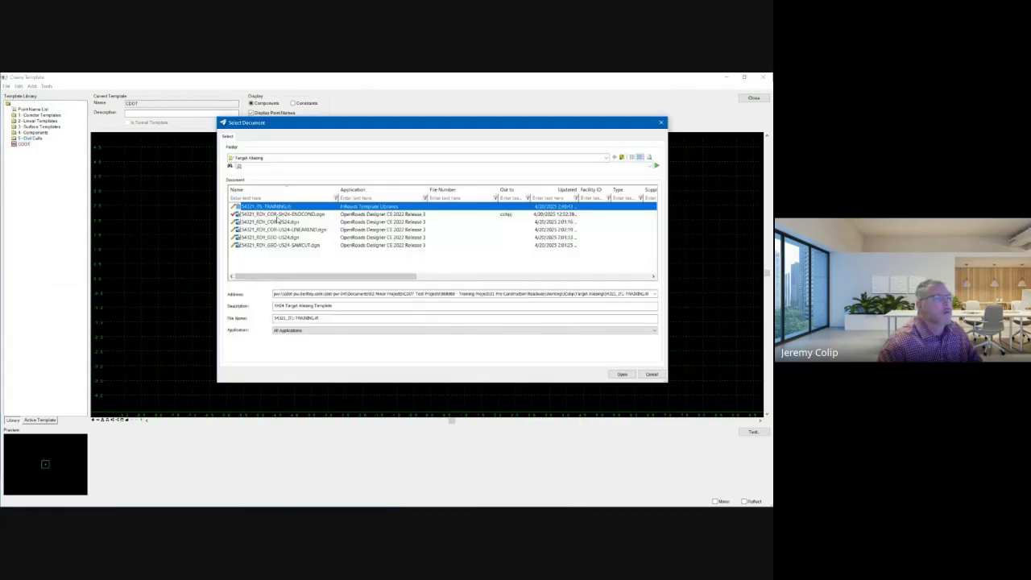
{"action": "key", "text": "Return"}
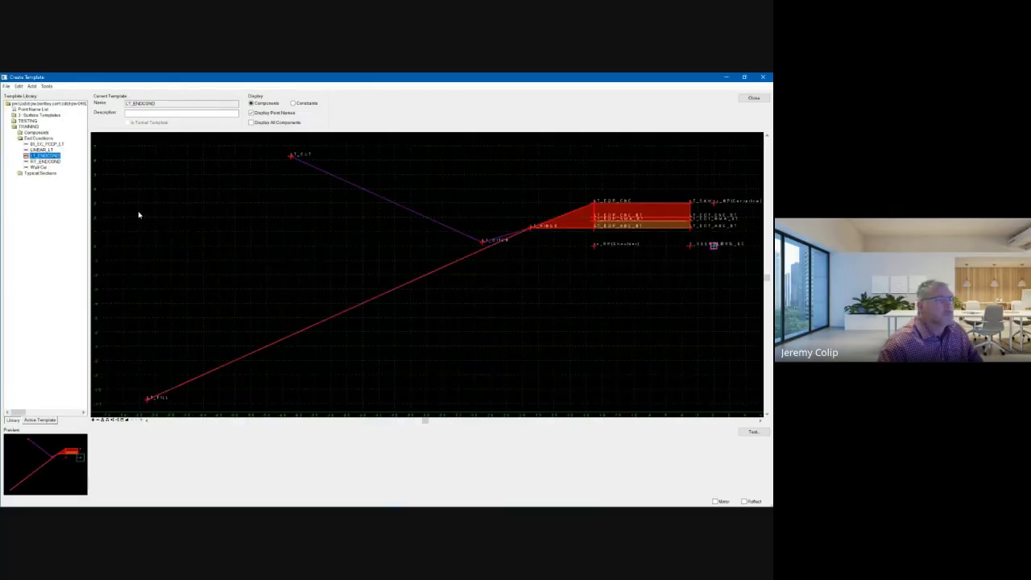
Open the asphalt roadway template stored under TRAINING, Typical Sections, Roadway, Asphalt for viewing.
{"action": "double_click", "coordinate": [32, 173]}
{"action": "left_click", "coordinate": [38, 180]}
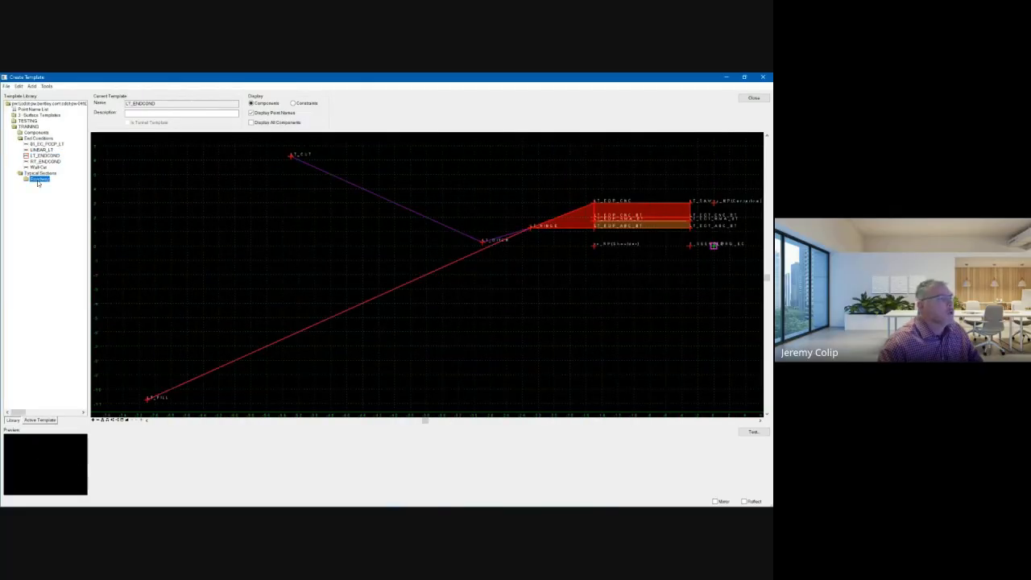
{"action": "double_click", "coordinate": [37, 180]}
{"action": "left_click", "coordinate": [43, 186]}
{"action": "left_click", "coordinate": [48, 191]}
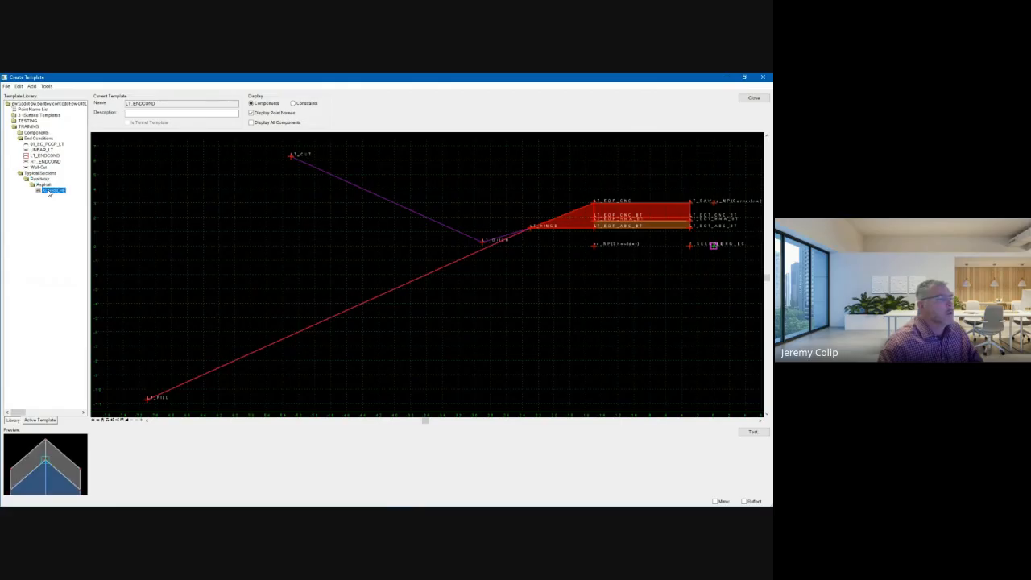
{"action": "double_click", "coordinate": [48, 191]}
{"action": "scroll", "coordinate": [344, 242], "scroll_direction": "down", "scroll_amount": 3}
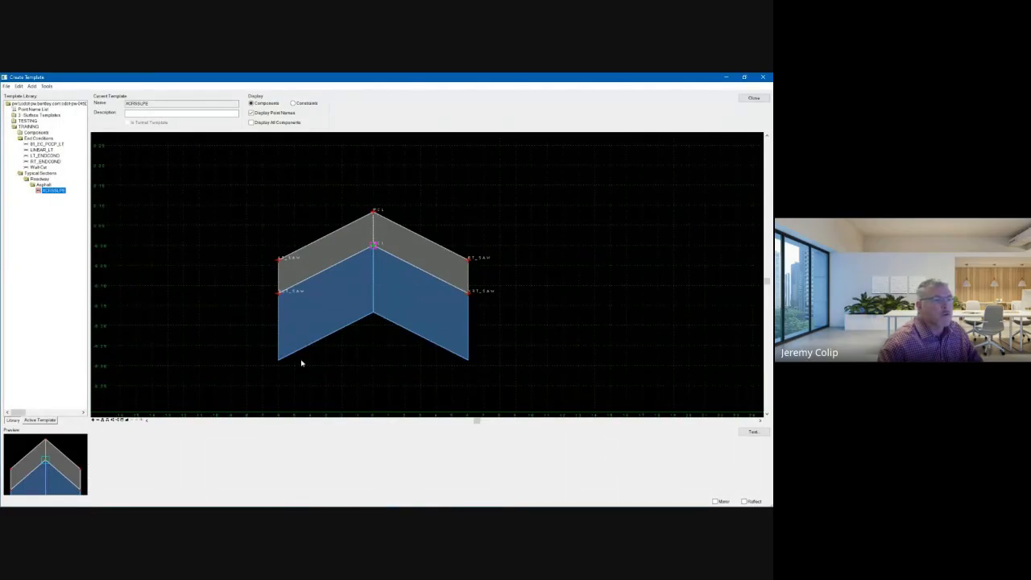
Inspect the point properties and constraints of LT_SAW and XLT_SAW in the asphalt roadway template.
{"action": "double_click", "coordinate": [278, 260]}
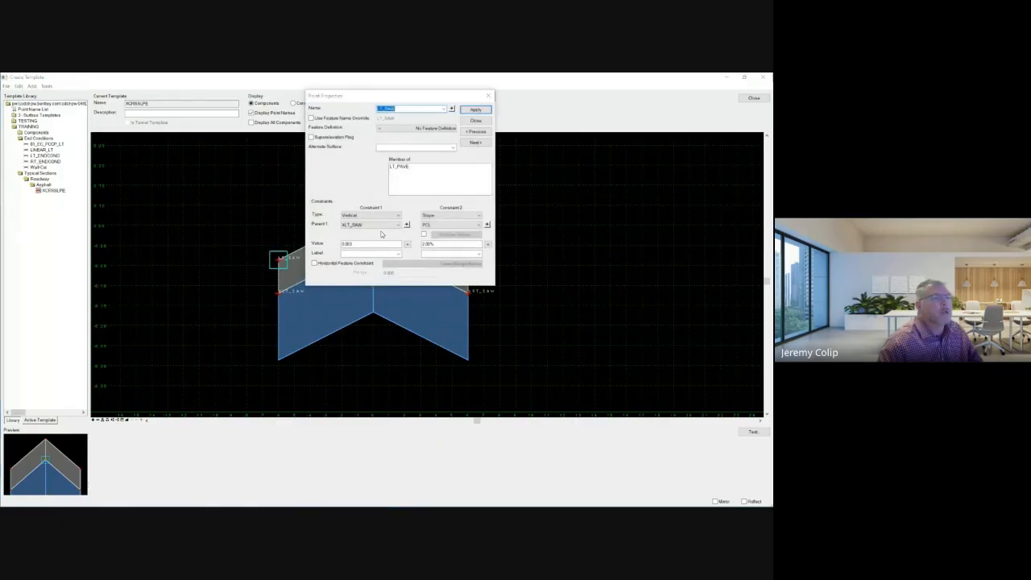
{"action": "left_click", "coordinate": [476, 122]}
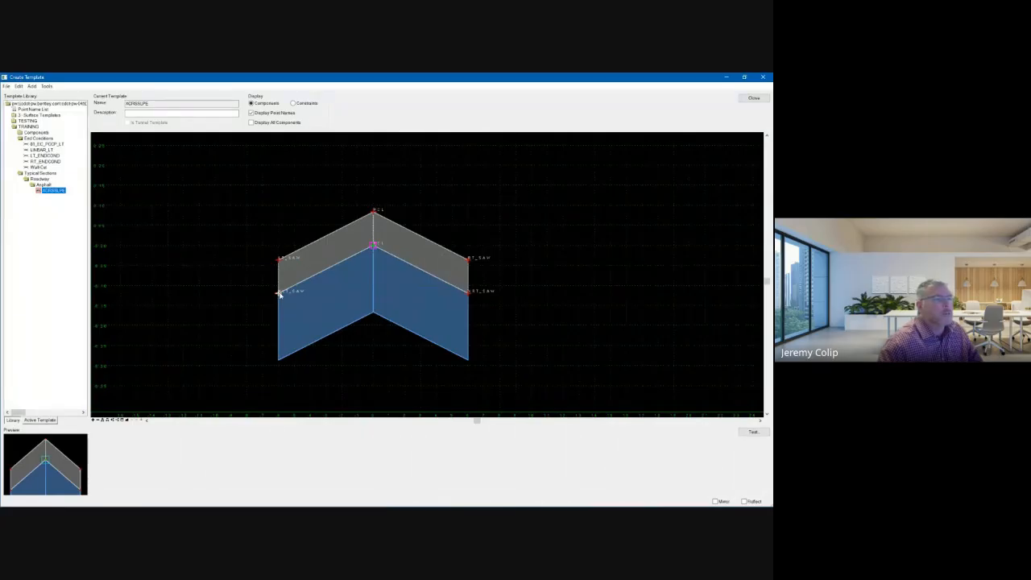
{"action": "double_click", "coordinate": [279, 294]}
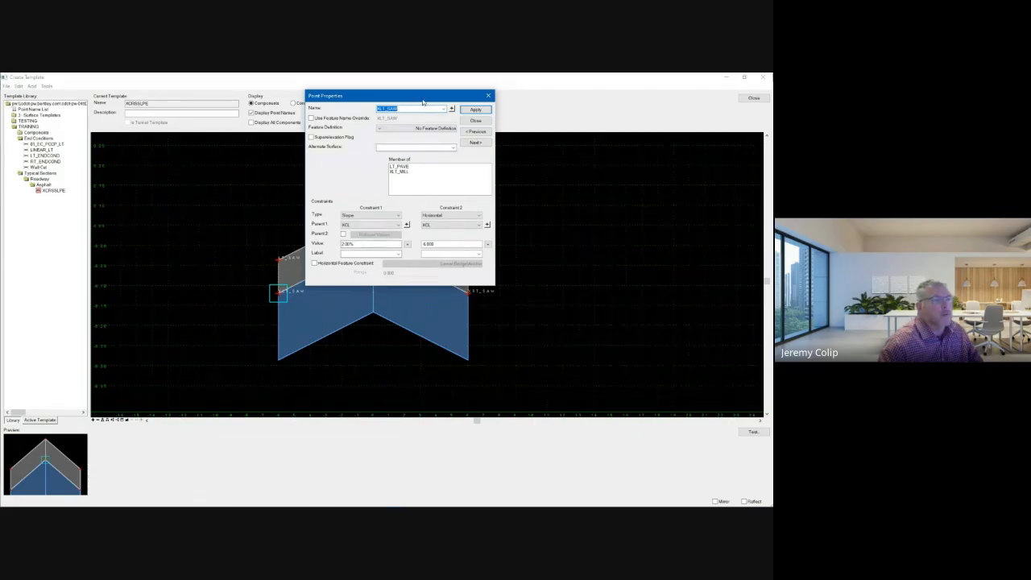
{"action": "left_click_drag", "start_coordinate": [421, 95], "coordinate": [589, 150]}
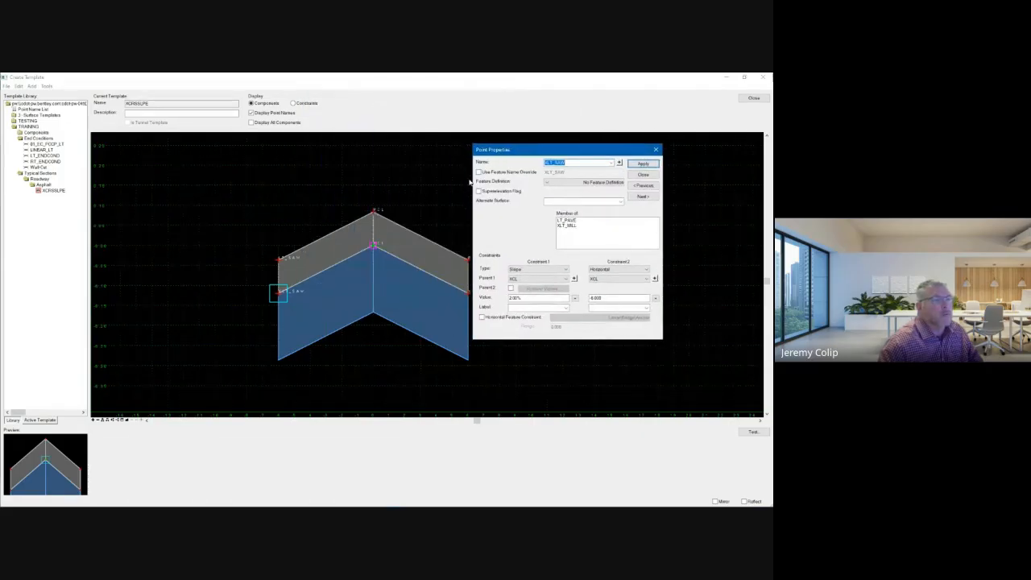
{"action": "left_click", "coordinate": [642, 175]}
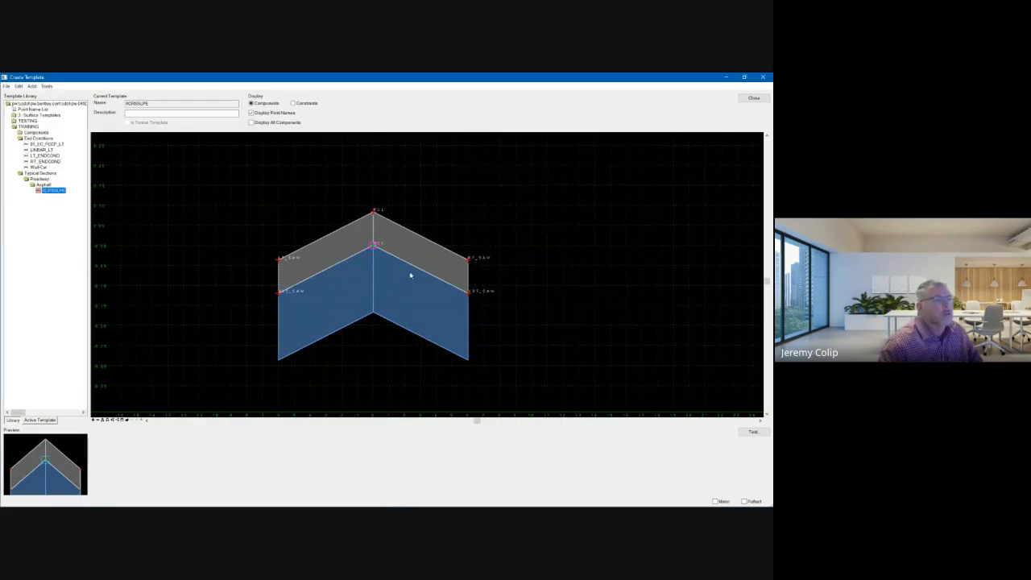
Inspect the component properties of the upper-layer LT_PAVE component and the XLT_MILL component beneath it.
{"action": "double_click", "coordinate": [348, 230]}
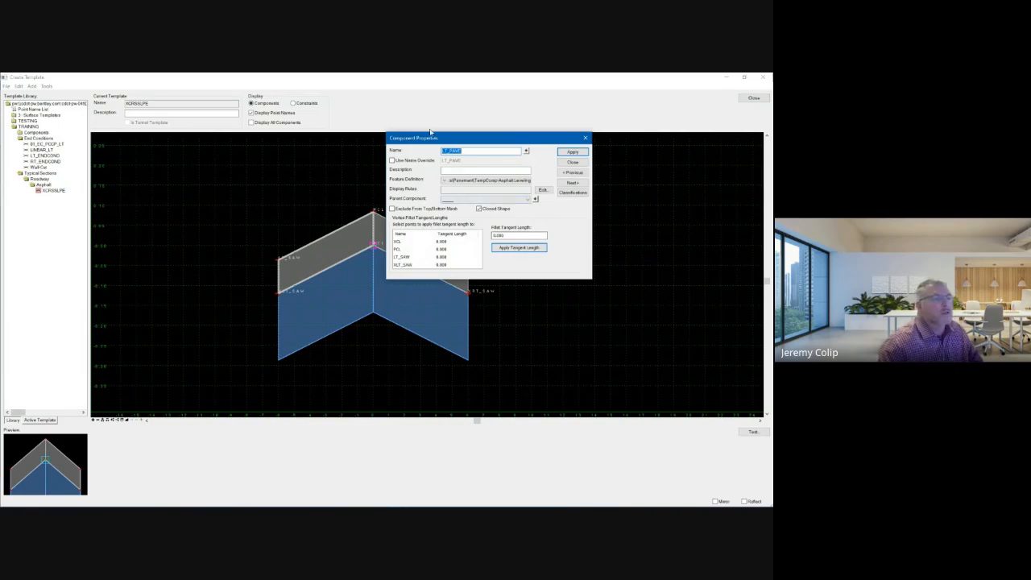
{"action": "left_click", "coordinate": [573, 163]}
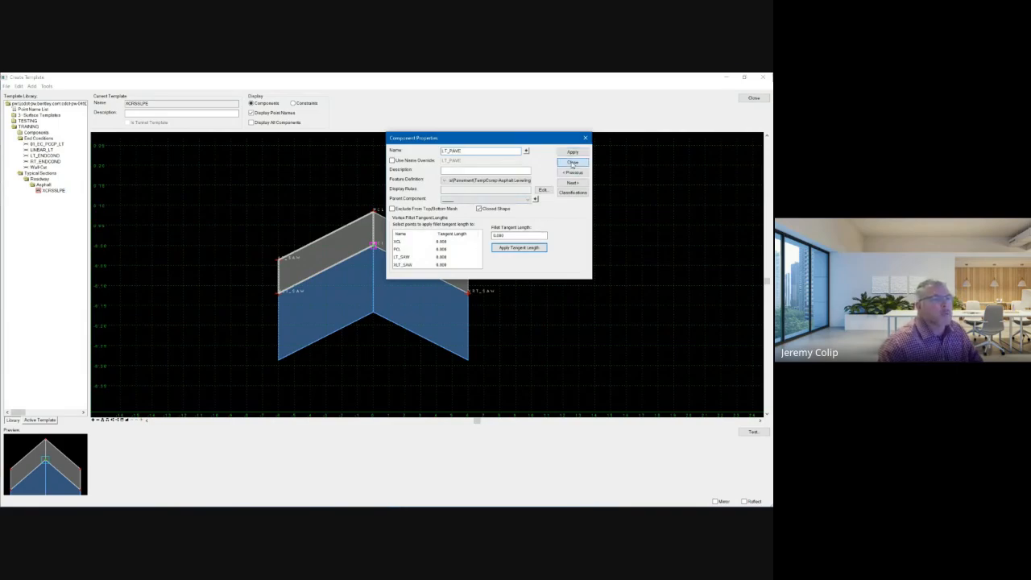
{"action": "double_click", "coordinate": [348, 325]}
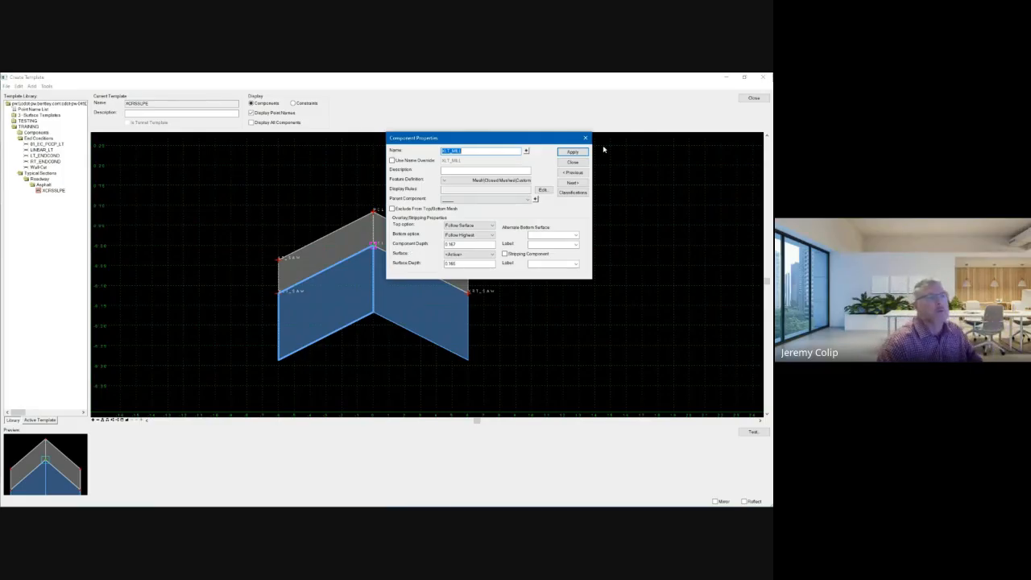
{"action": "left_click", "coordinate": [573, 164]}
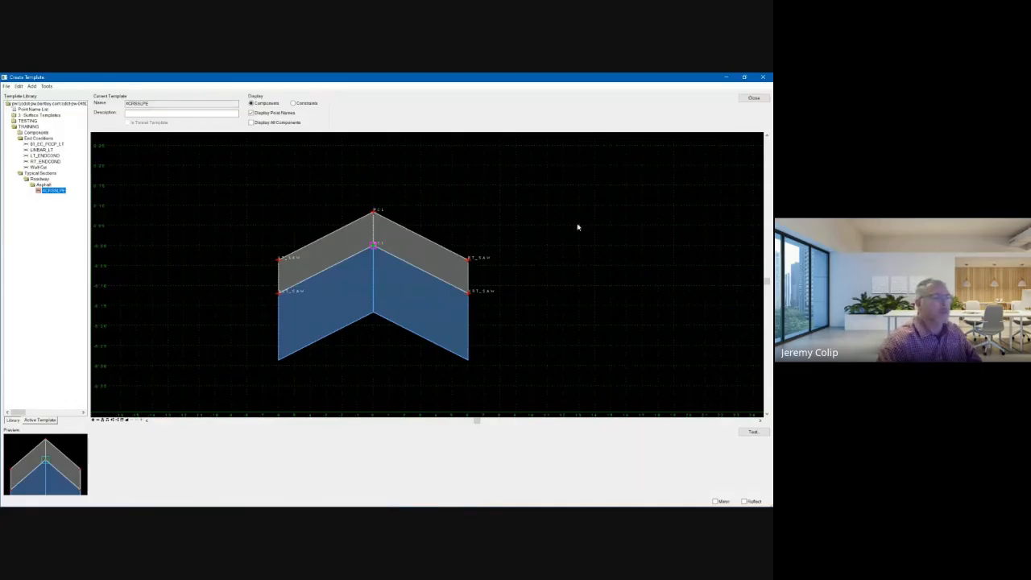
Open the LT_ENDCOND end condition template and examine its shoulder, ditch, cut and fill geometry.
{"action": "double_click", "coordinate": [33, 156]}
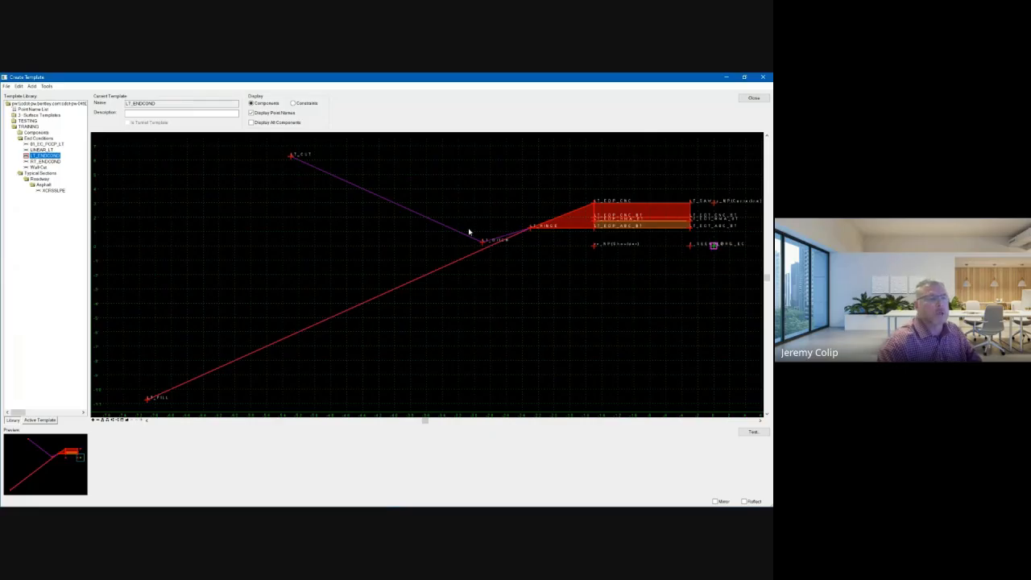
{"action": "scroll", "coordinate": [398, 301], "scroll_direction": "down", "scroll_amount": 1}
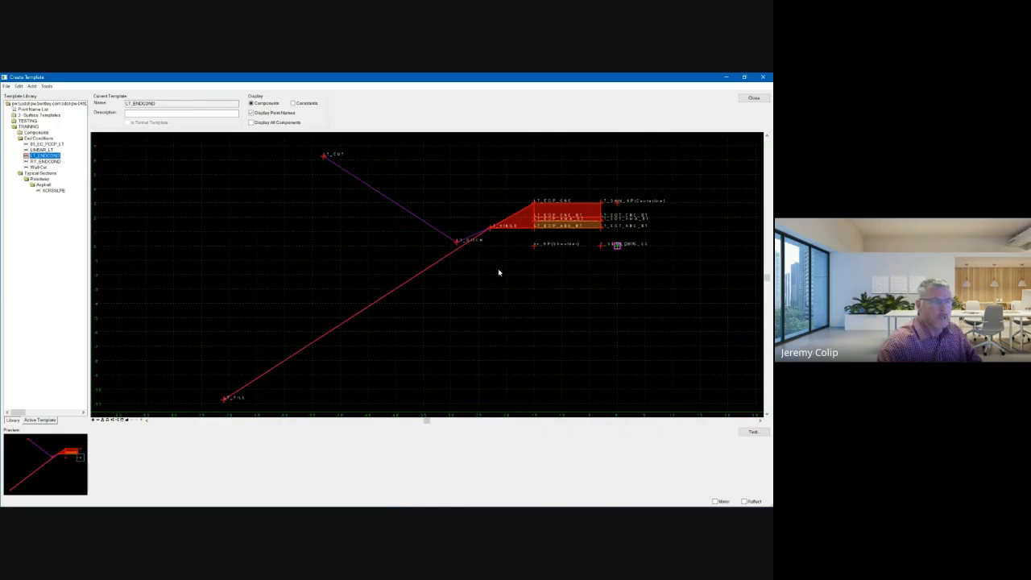
{"action": "middle_click_drag", "start_coordinate": [553, 271], "coordinate": [512, 265]}
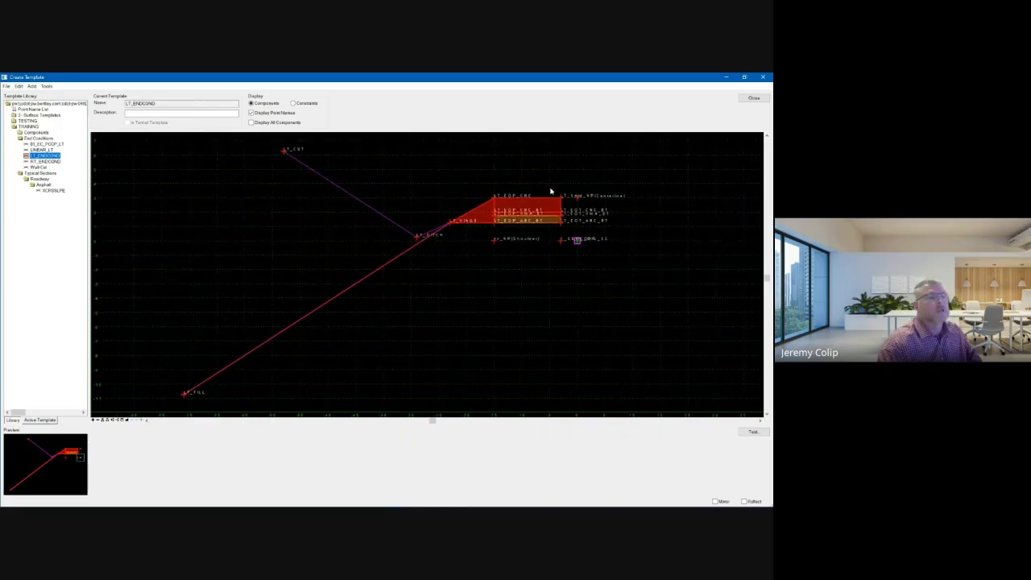
Close the template editor and check in the library 54321_ITL-TRAINING.itl.
{"action": "left_click", "coordinate": [754, 98]}
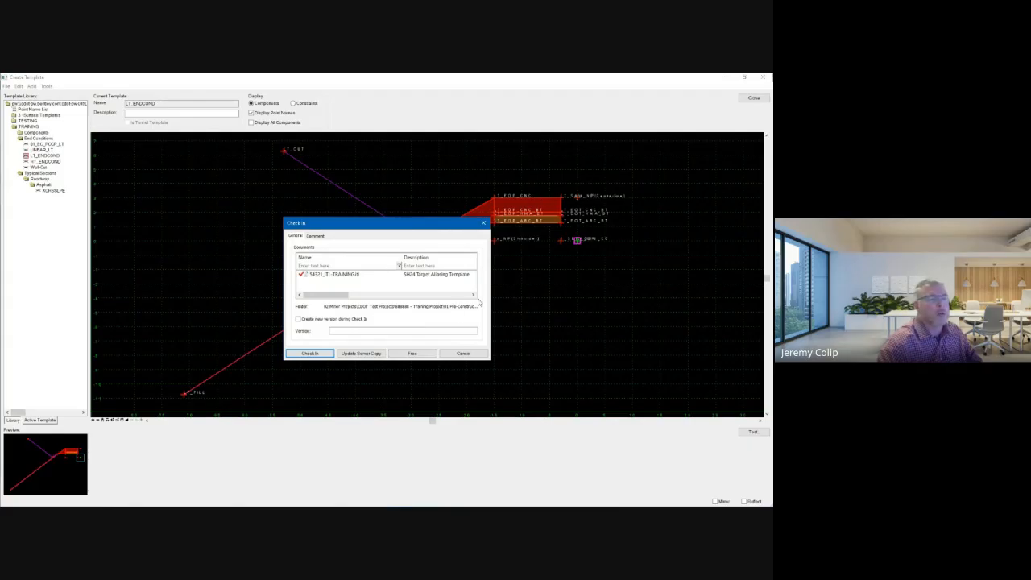
{"action": "left_click", "coordinate": [322, 354]}
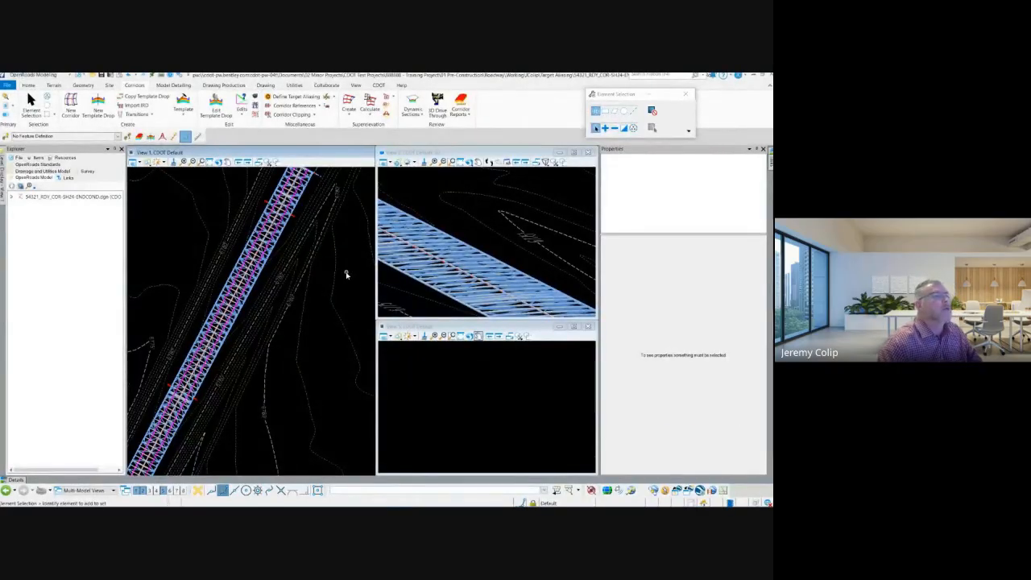
{"action": "left_click", "coordinate": [483, 239]}
{"action": "middle_click_drag", "start_coordinate": [479, 238], "coordinate": [512, 207]}
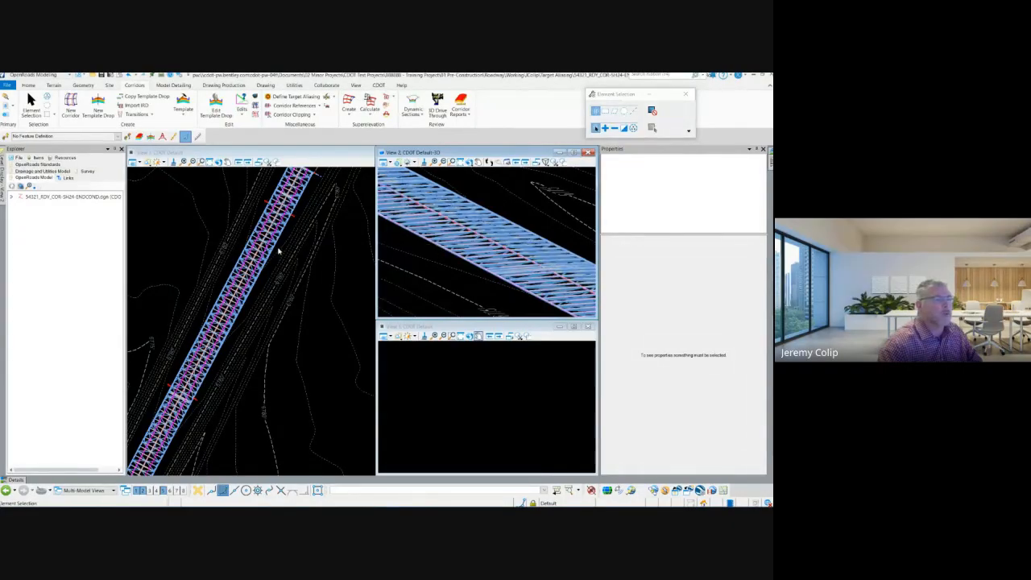
{"action": "left_click", "coordinate": [345, 261]}
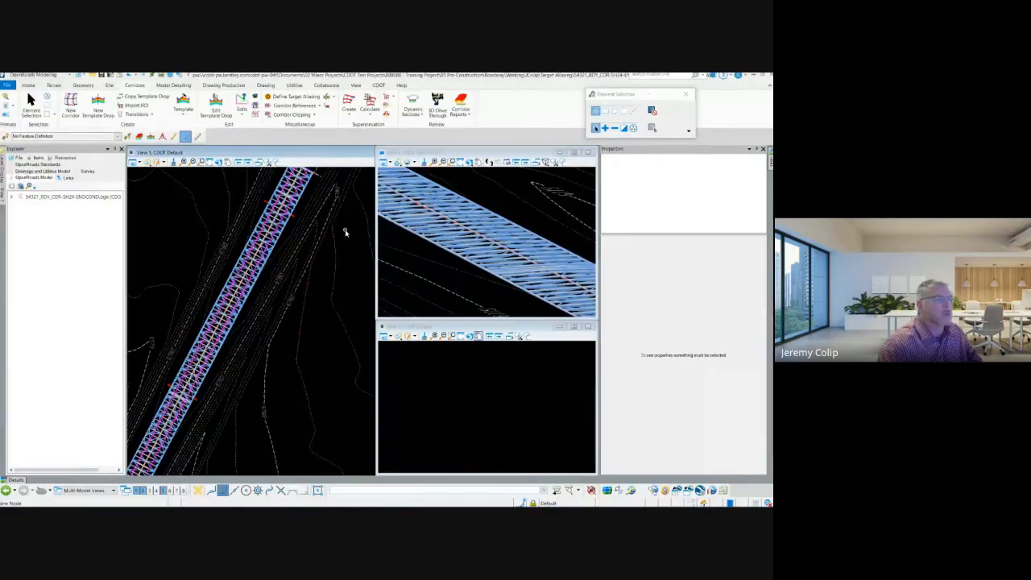
{"action": "middle_click_drag", "start_coordinate": [345, 231], "coordinate": [335, 237]}
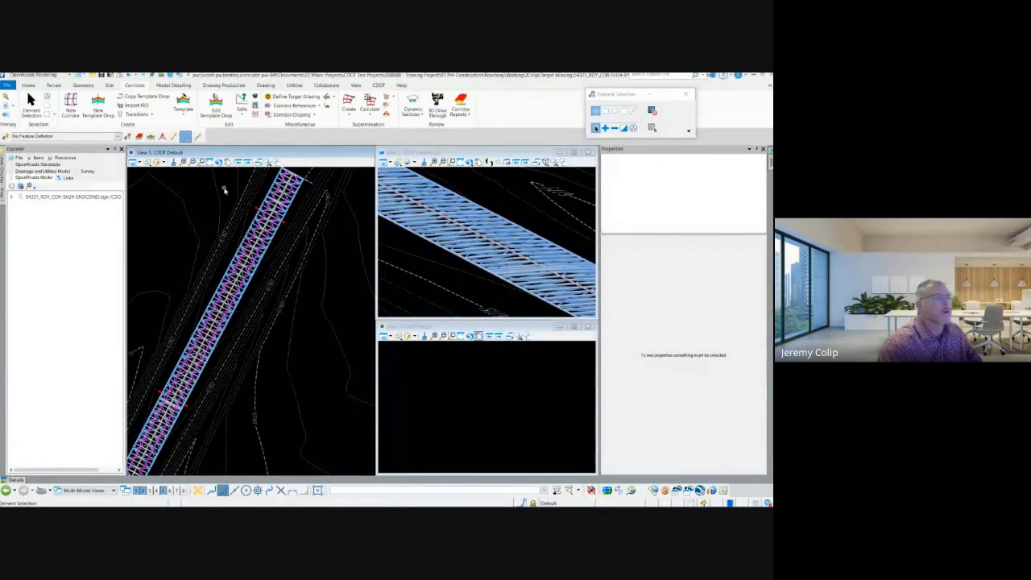
{"action": "middle_click_drag", "start_coordinate": [225, 190], "coordinate": [228, 209]}
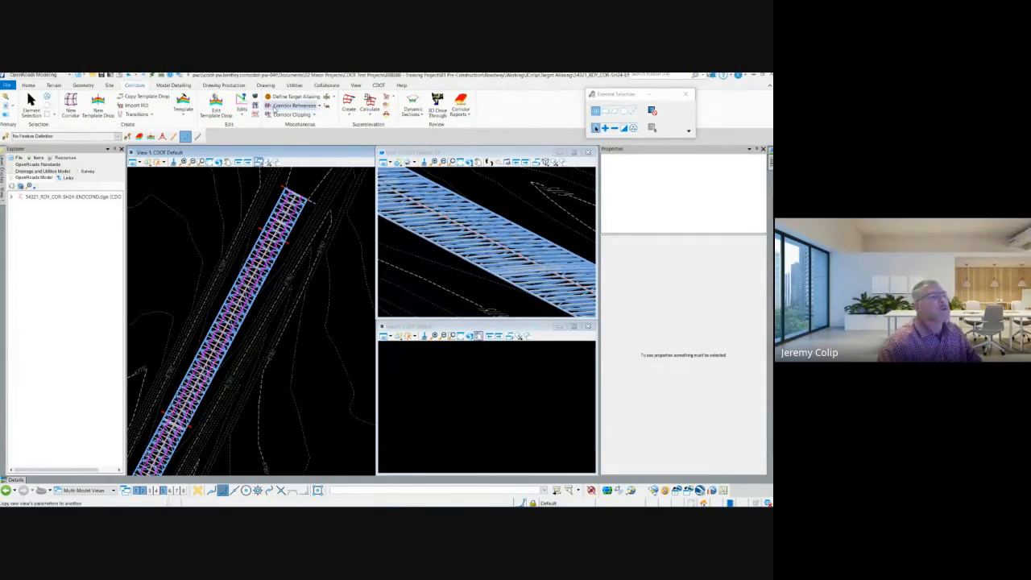
{"action": "left_click", "coordinate": [290, 105]}
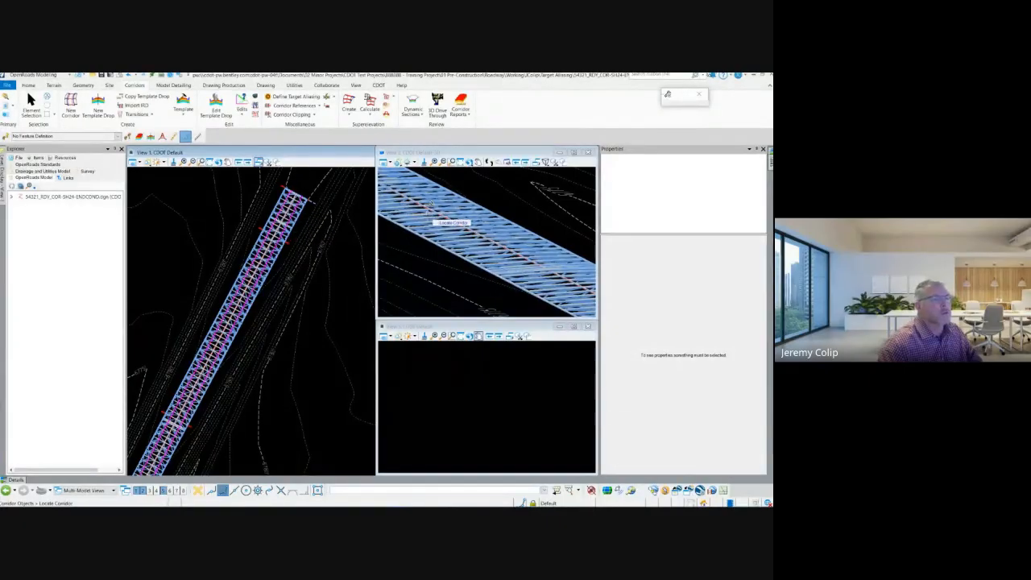
{"action": "key", "text": "Escape"}
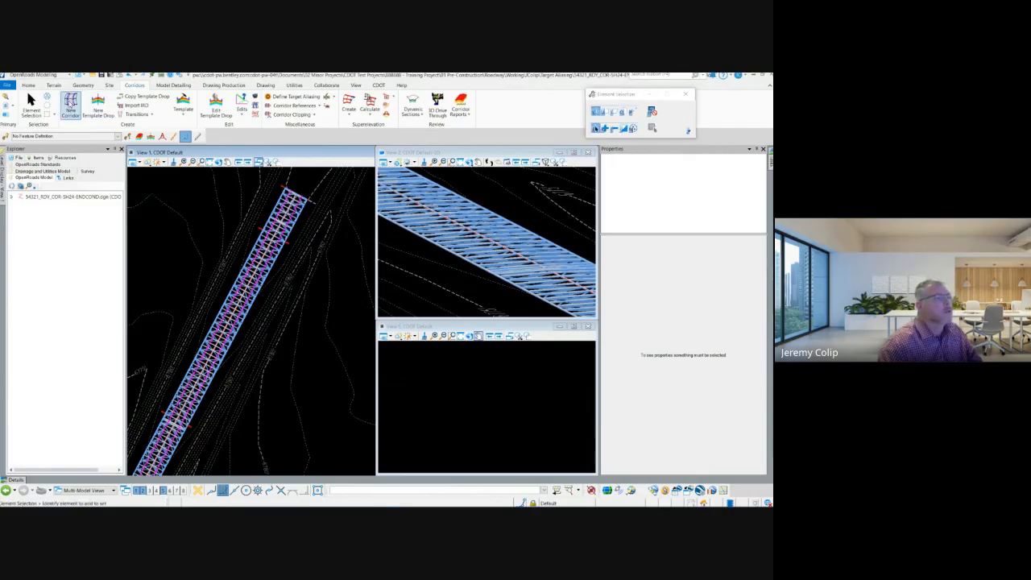
{"action": "scroll", "coordinate": [306, 246], "scroll_direction": "down", "scroll_amount": 4}
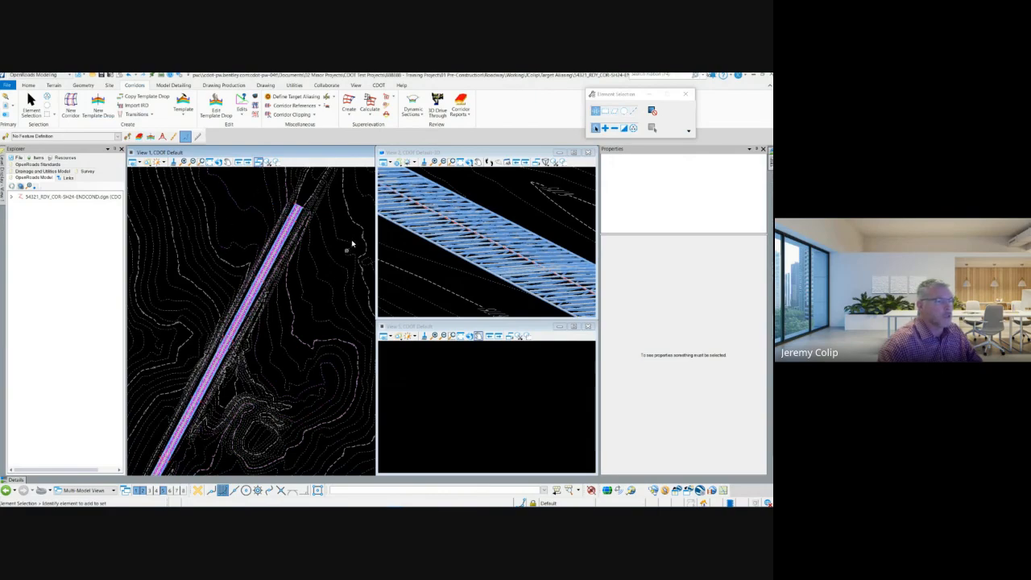
{"action": "mouse_move", "coordinate": [237, 344]}
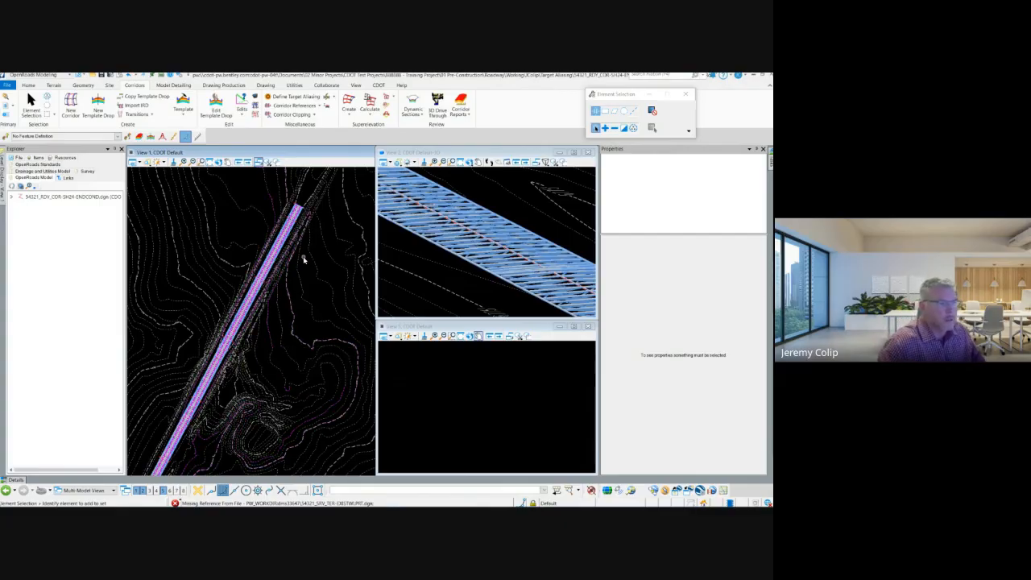
{"action": "scroll", "coordinate": [317, 211], "scroll_direction": "down", "scroll_amount": 2}
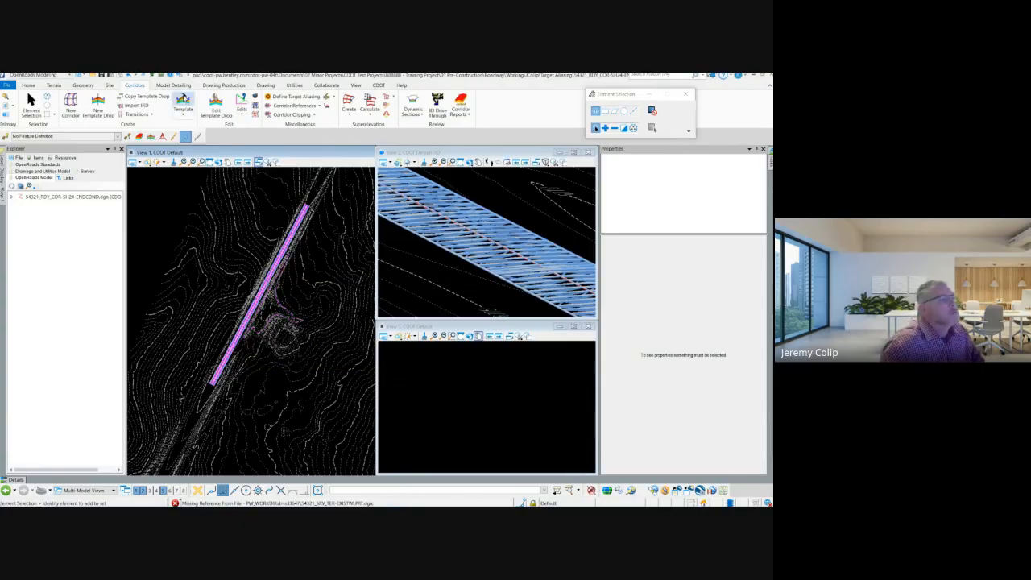
{"action": "left_click", "coordinate": [78, 110]}
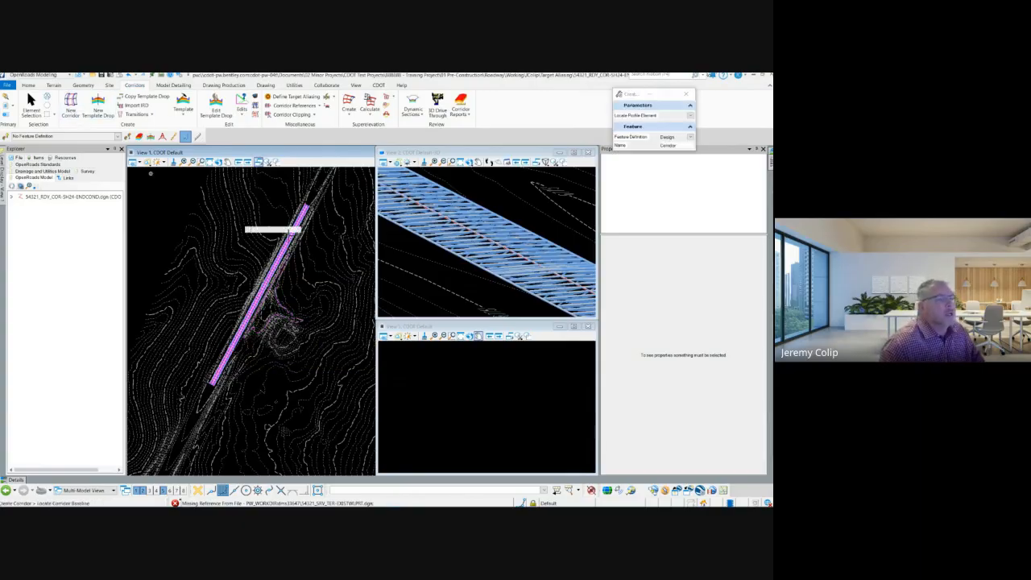
{"action": "left_click_drag", "start_coordinate": [633, 96], "coordinate": [323, 130]}
{"action": "key", "text": "Escape"}
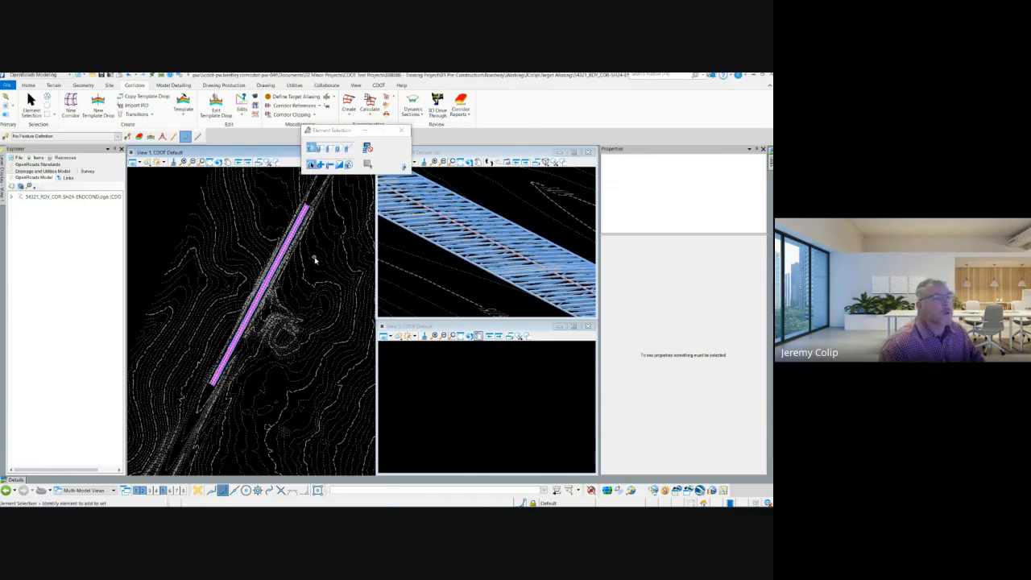
Open the profile model of the US24 alignment in the empty view.
{"action": "scroll", "coordinate": [306, 207], "scroll_direction": "up", "scroll_amount": 2}
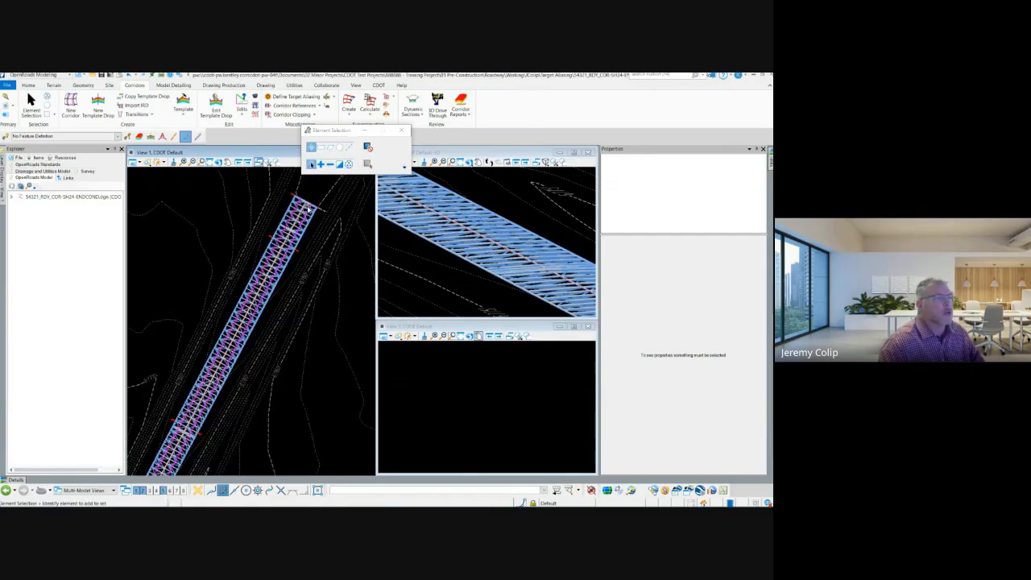
{"action": "scroll", "coordinate": [307, 208], "scroll_direction": "up", "scroll_amount": 2}
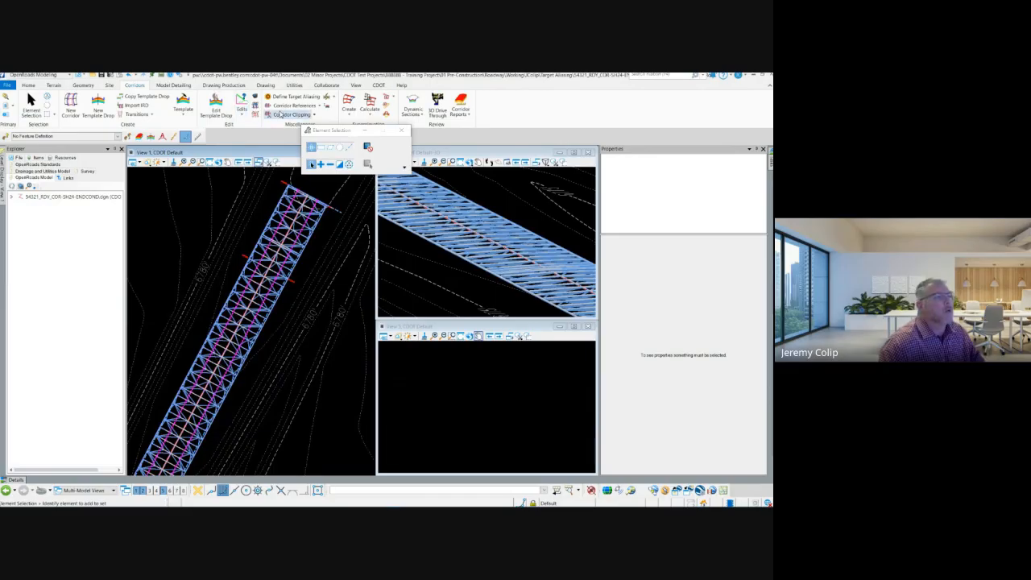
{"action": "left_click", "coordinate": [81, 86]}
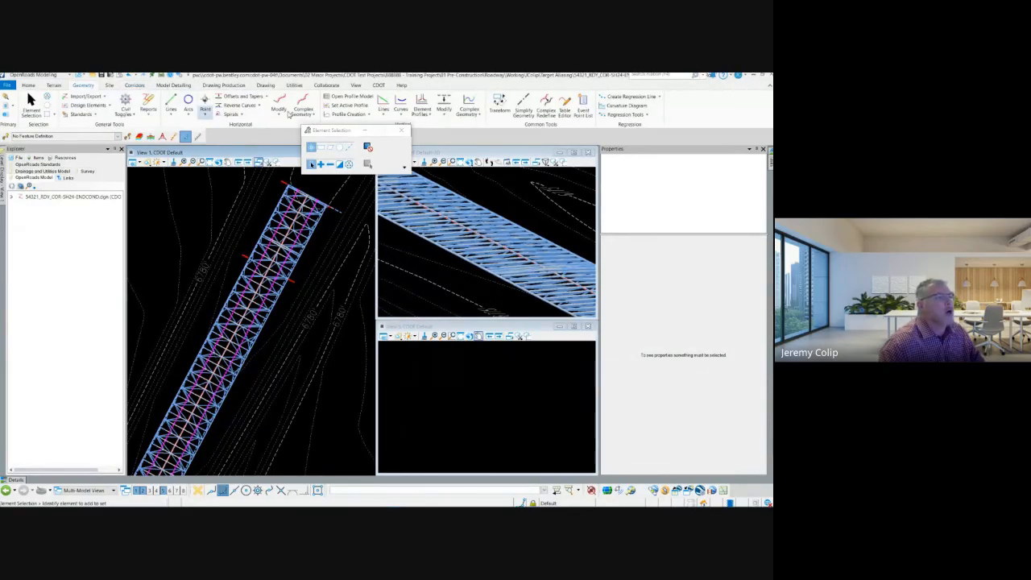
{"action": "left_click", "coordinate": [348, 96]}
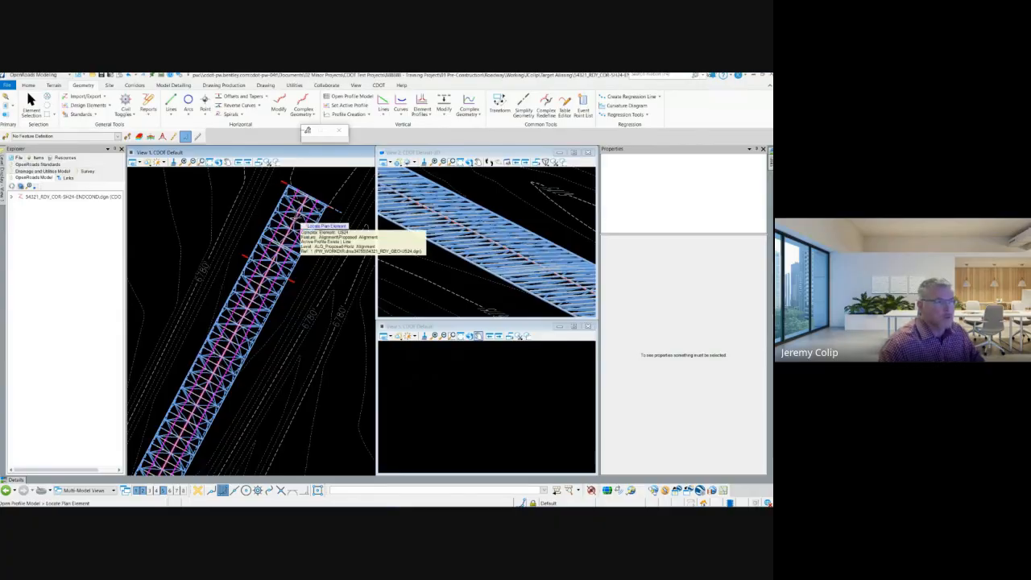
{"action": "left_click", "coordinate": [297, 221]}
{"action": "left_click", "coordinate": [465, 370]}
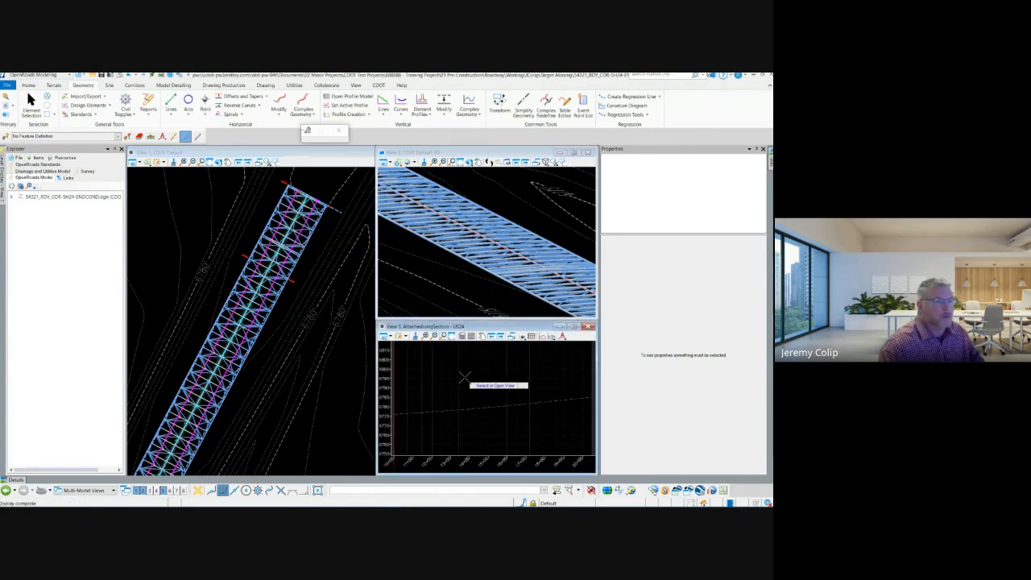
{"action": "right_click", "coordinate": [511, 427]}
{"action": "mouse_move", "coordinate": [516, 407]}
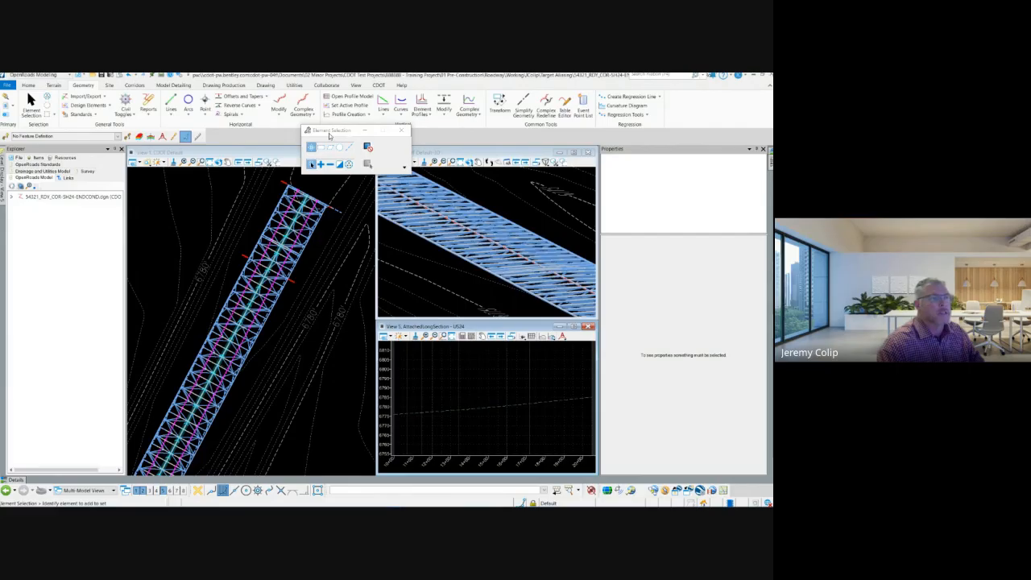
{"action": "left_click_drag", "start_coordinate": [329, 133], "coordinate": [675, 109]}
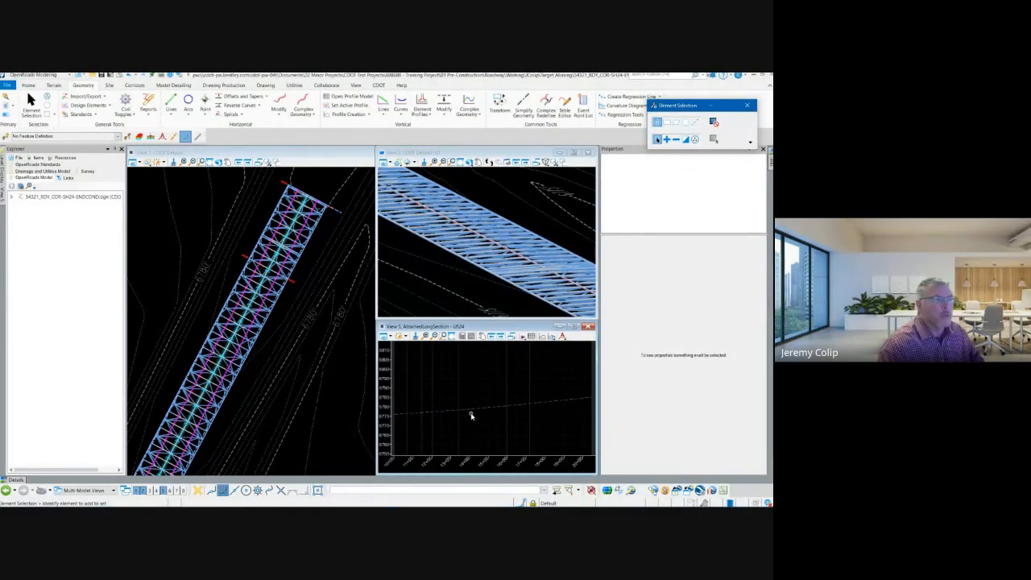
Start a new corridor with the US24 alignment as baseline and its active profile as the vertical geometry.
{"action": "left_click", "coordinate": [132, 85]}
{"action": "left_click", "coordinate": [71, 105]}
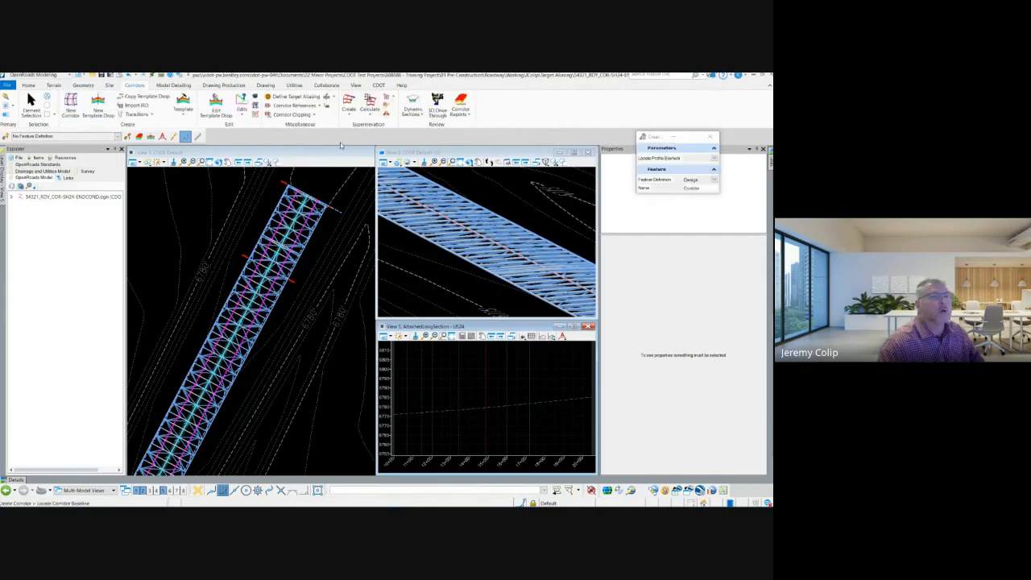
{"action": "left_click_drag", "start_coordinate": [656, 137], "coordinate": [282, 108]}
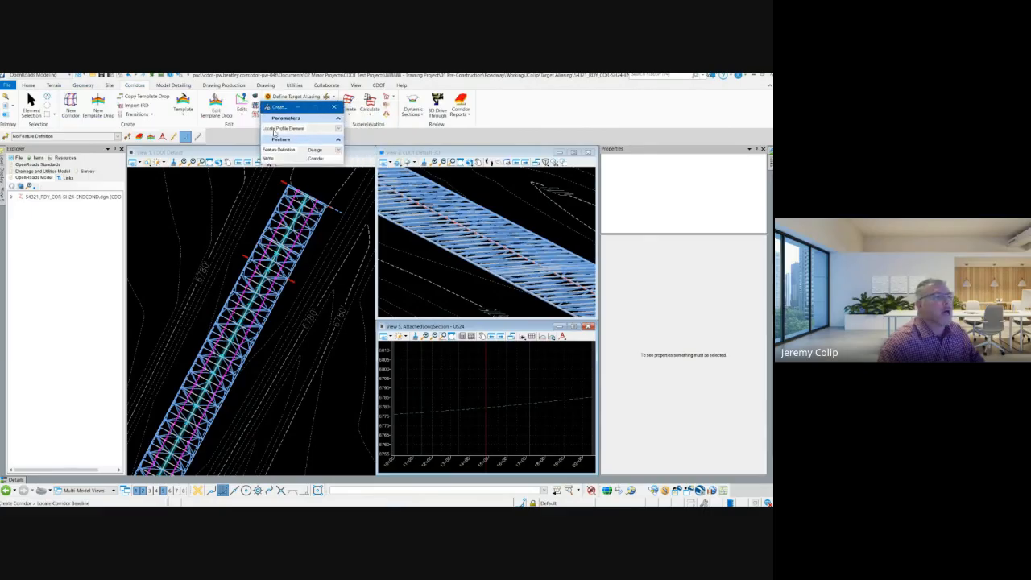
{"action": "left_click", "coordinate": [338, 129]}
{"action": "left_click", "coordinate": [339, 130]}
{"action": "left_click", "coordinate": [339, 131]}
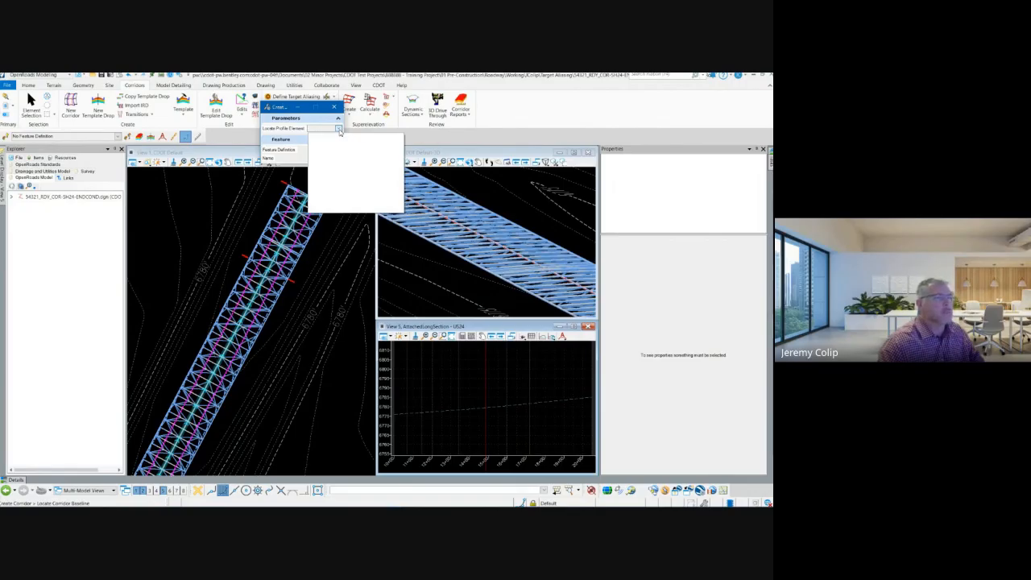
{"action": "left_click", "coordinate": [339, 131]}
{"action": "left_click", "coordinate": [339, 130]}
{"action": "left_click", "coordinate": [275, 131]}
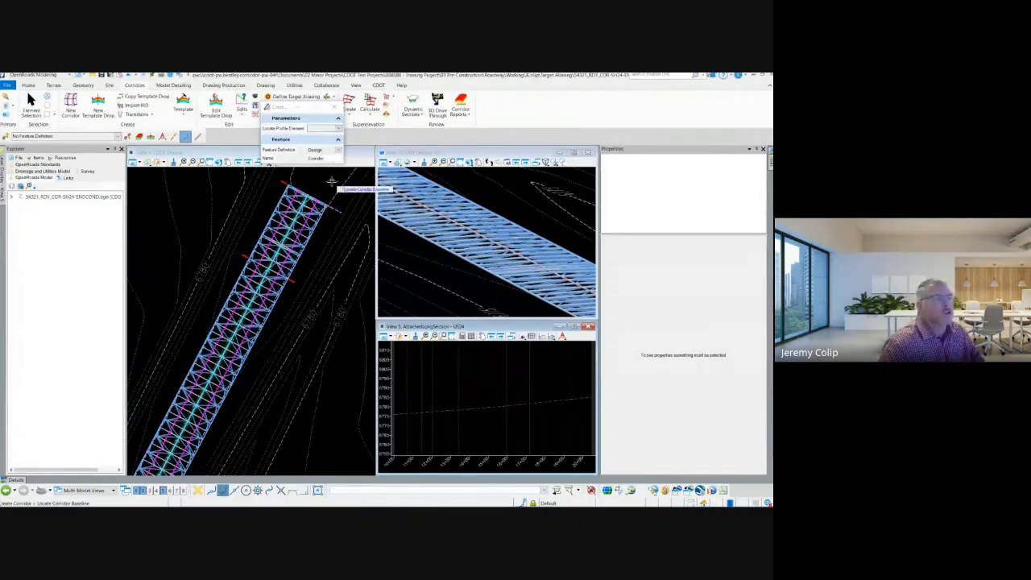
{"action": "left_click", "coordinate": [300, 208]}
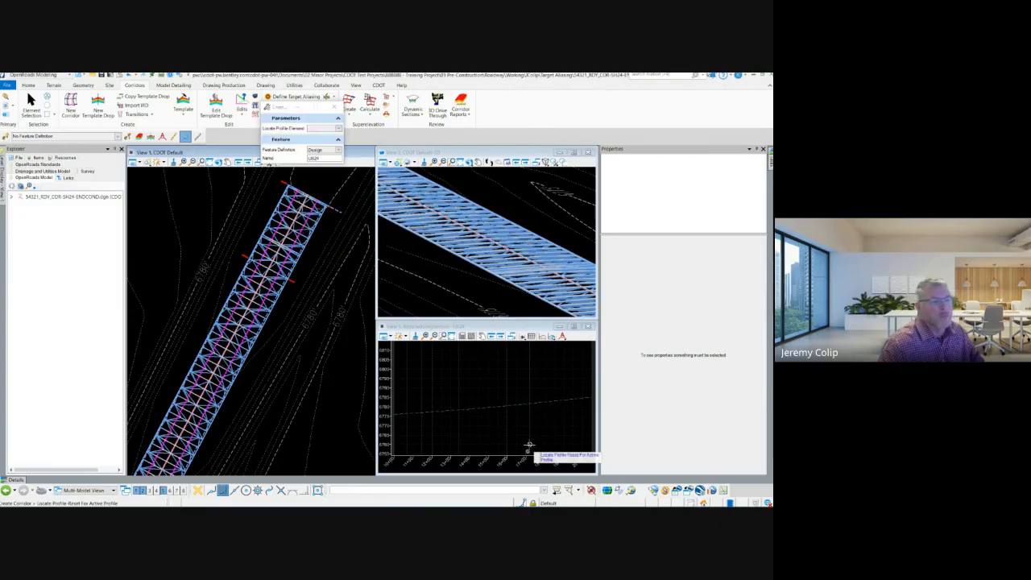
{"action": "left_click", "coordinate": [521, 403]}
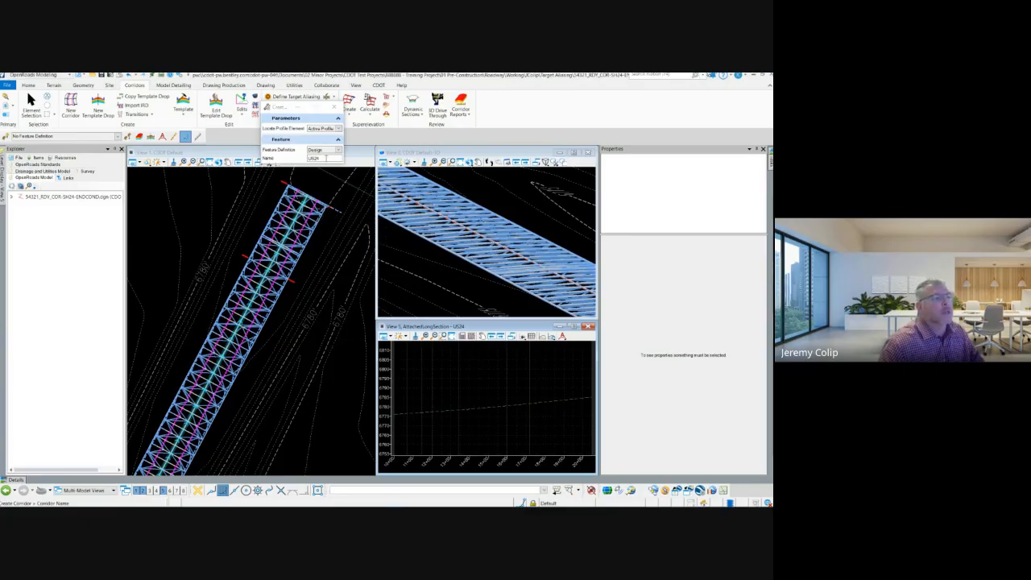
Name the new corridor US24_LTEND and create it with the Design feature definition.
{"action": "left_click", "coordinate": [326, 158]}
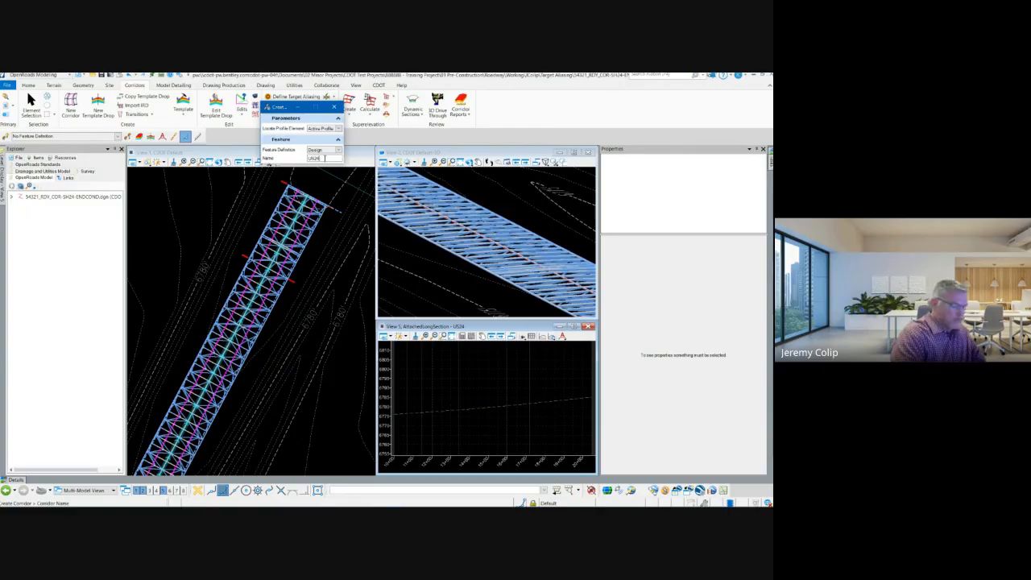
{"action": "type", "text": "_EN"}
{"action": "key", "text": "BackSpace"}
{"action": "key", "text": "BackSpace"}
{"action": "key", "text": "BackSpace"}
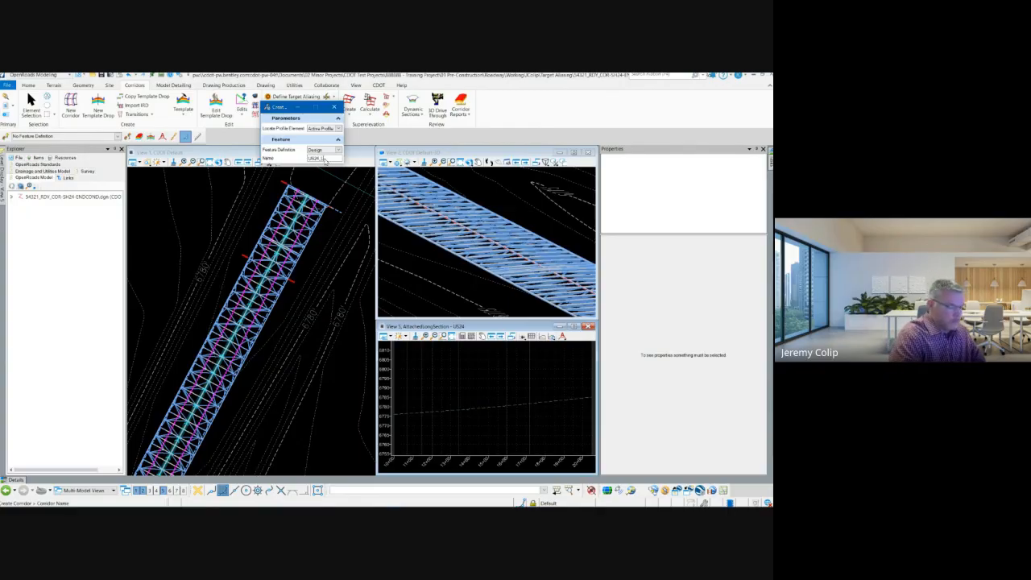
{"action": "type", "text": "_L"}
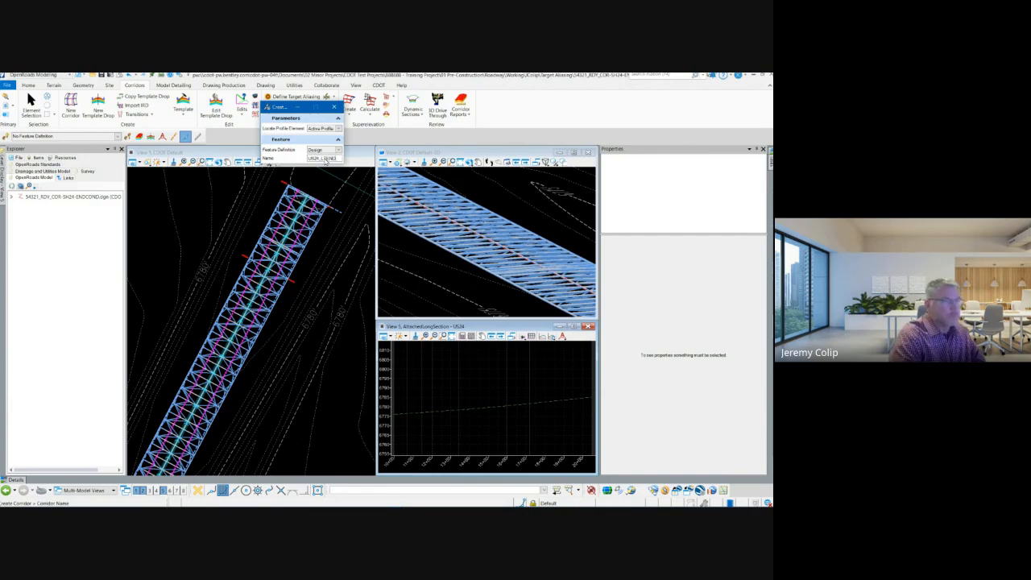
{"action": "type", "text": "TEND"}
{"action": "scroll", "coordinate": [318, 226], "scroll_direction": "down", "scroll_amount": 2}
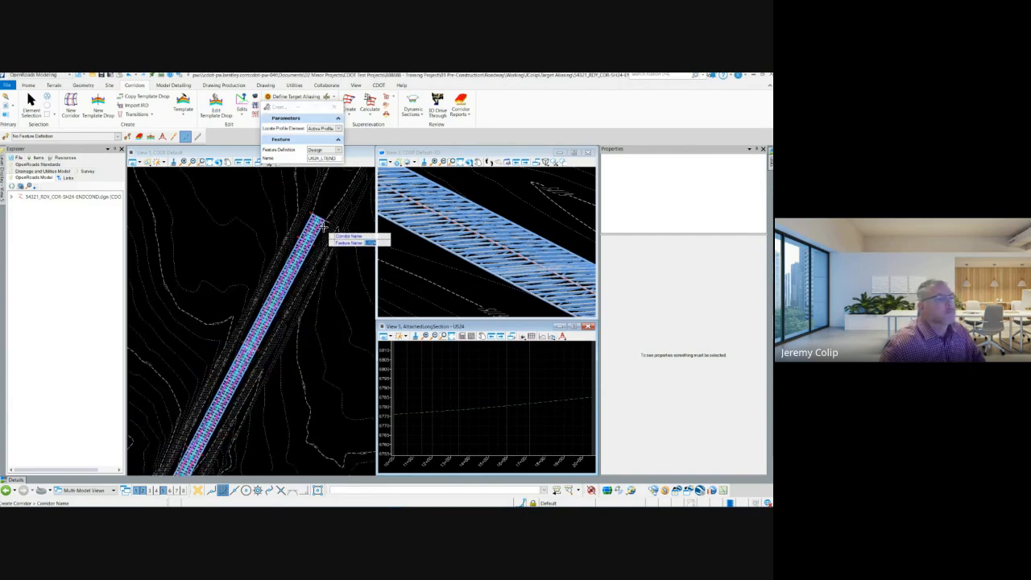
{"action": "scroll", "coordinate": [308, 233], "scroll_direction": "up", "scroll_amount": 2}
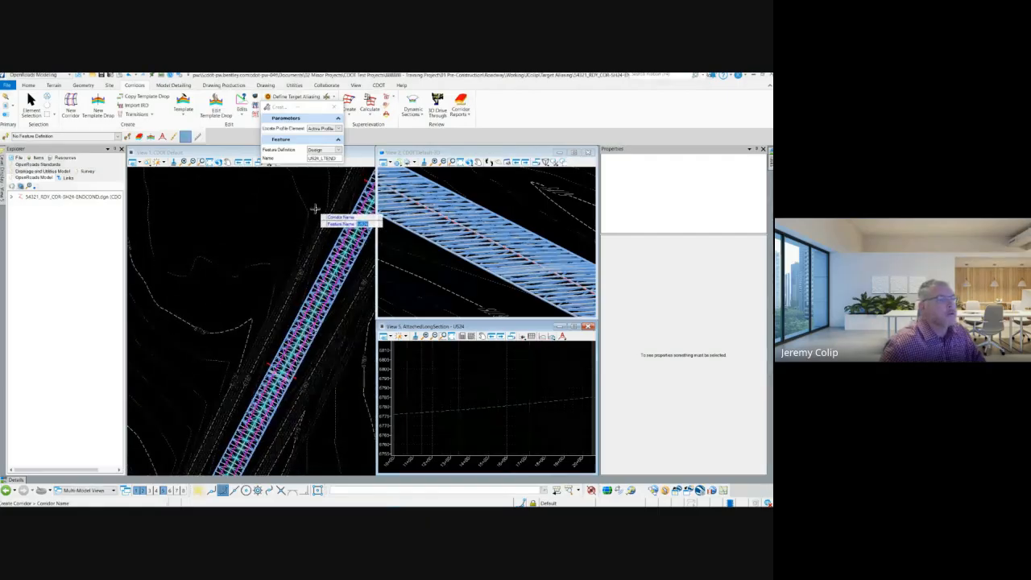
{"action": "left_click", "coordinate": [313, 210]}
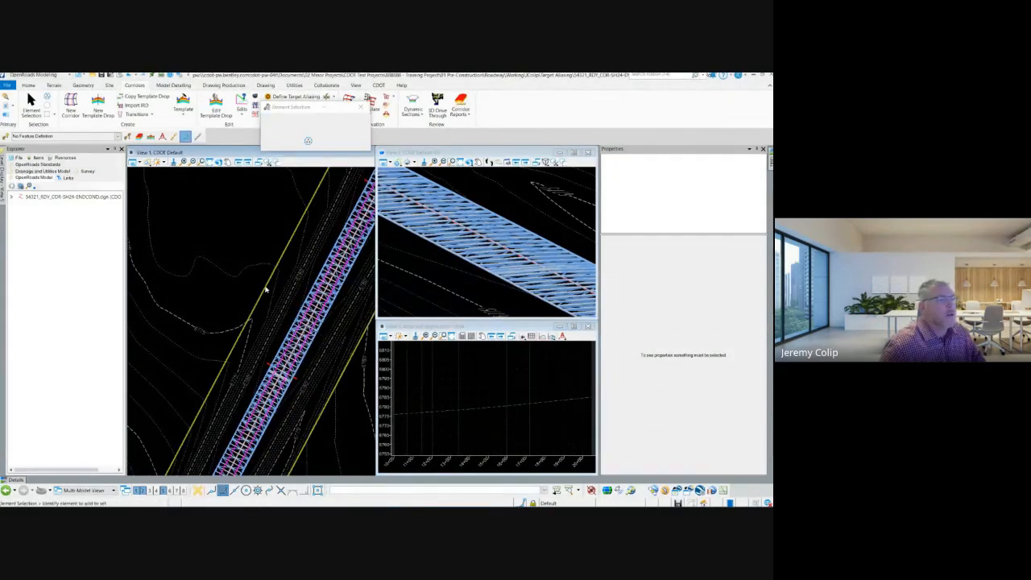
Delete the US24_LTEND corridor from the plan view.
{"action": "scroll", "coordinate": [266, 289], "scroll_direction": "down", "scroll_amount": 2}
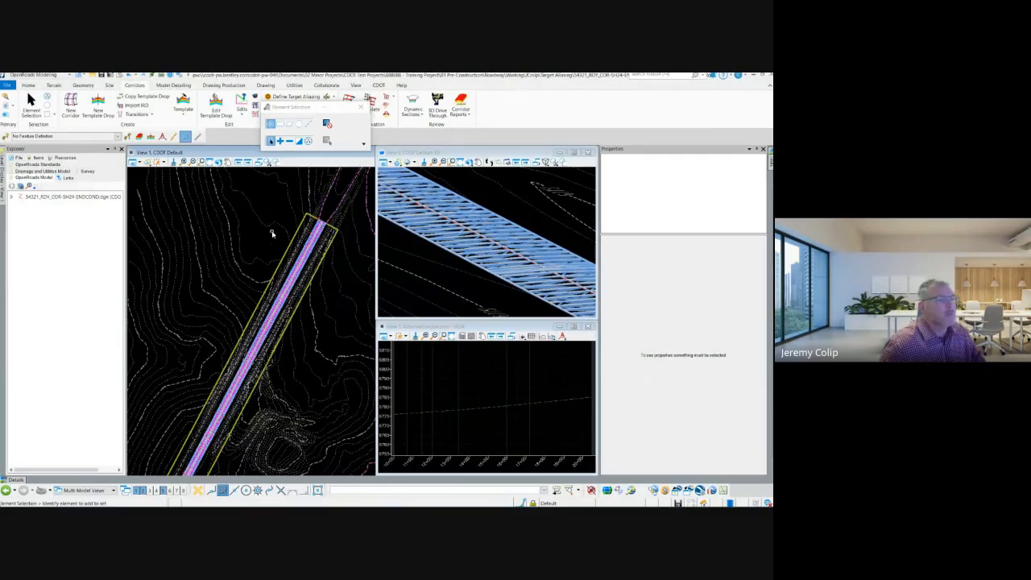
{"action": "scroll", "coordinate": [234, 389], "scroll_direction": "down", "scroll_amount": 1}
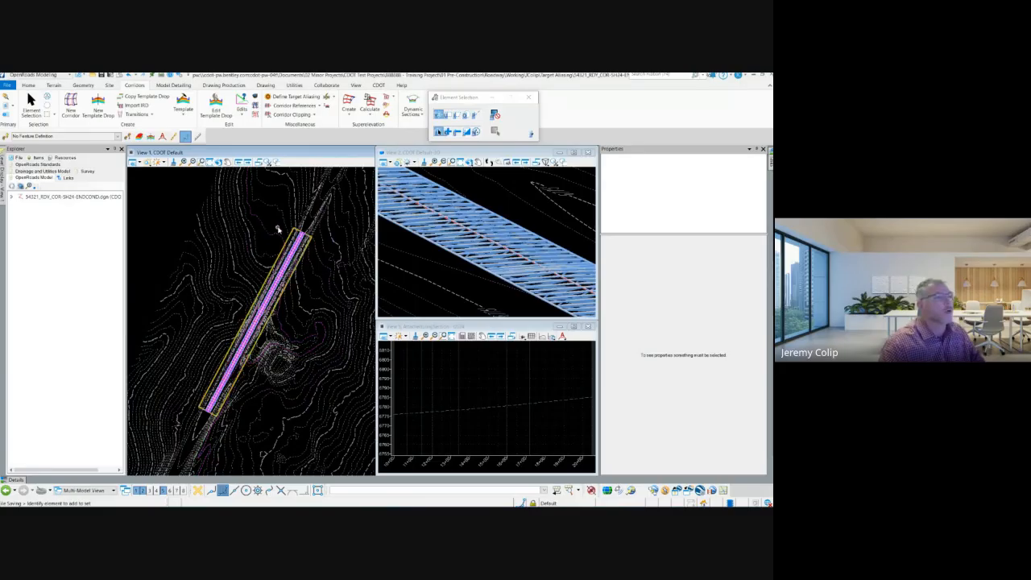
{"action": "left_click", "coordinate": [284, 232]}
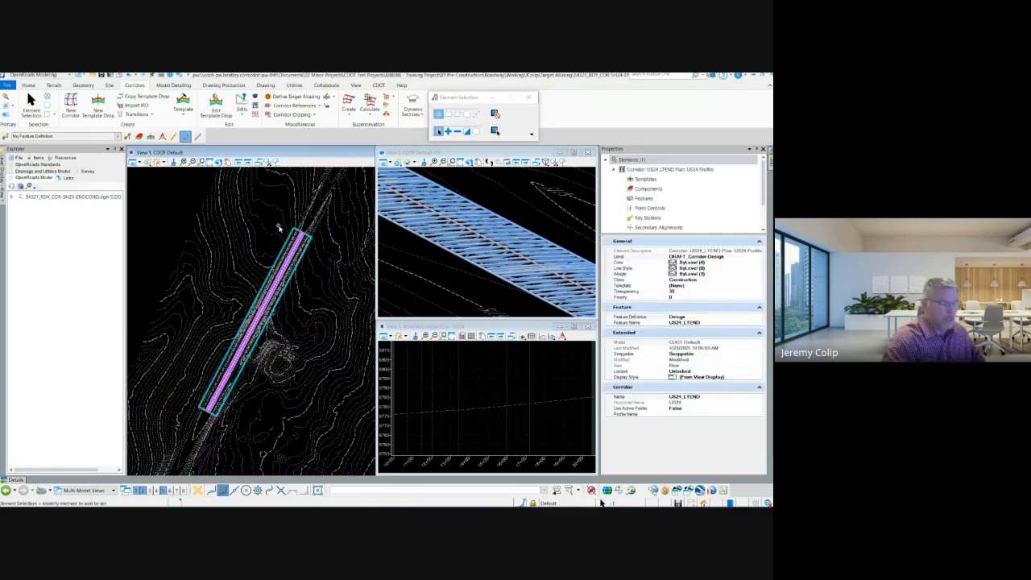
Create the corridor US24_LTEND on the US24 alignment with its active profile and the Design feature definition.
{"action": "left_click", "coordinate": [216, 104]}
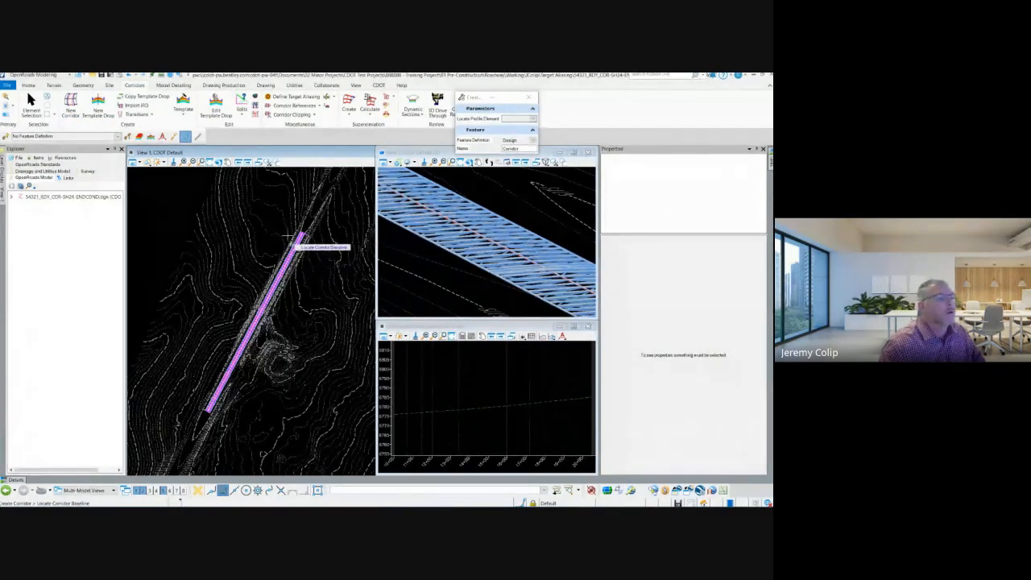
{"action": "scroll", "coordinate": [310, 242], "scroll_direction": "up", "scroll_amount": 3}
{"action": "left_click", "coordinate": [354, 262]}
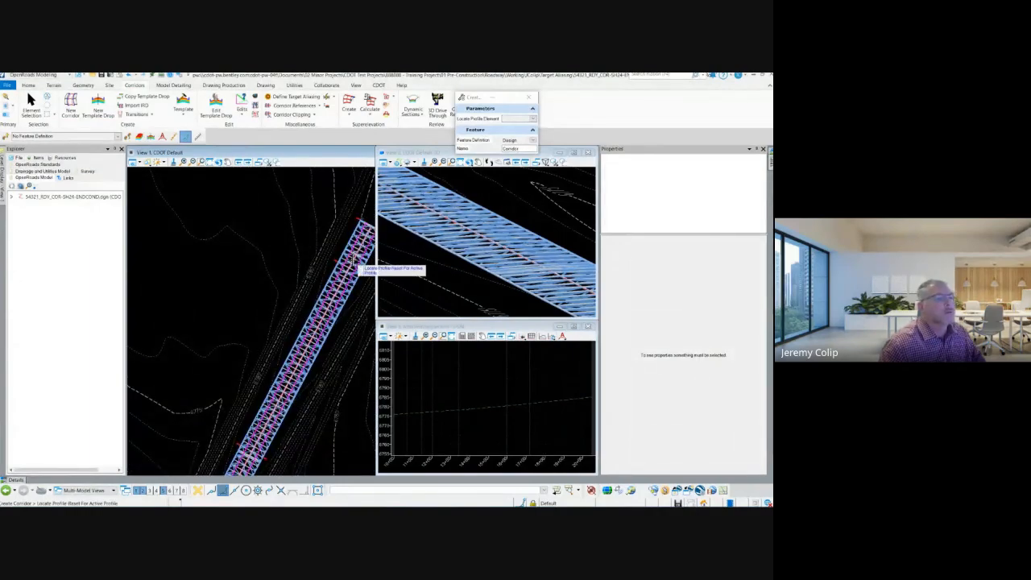
{"action": "right_click", "coordinate": [442, 411]}
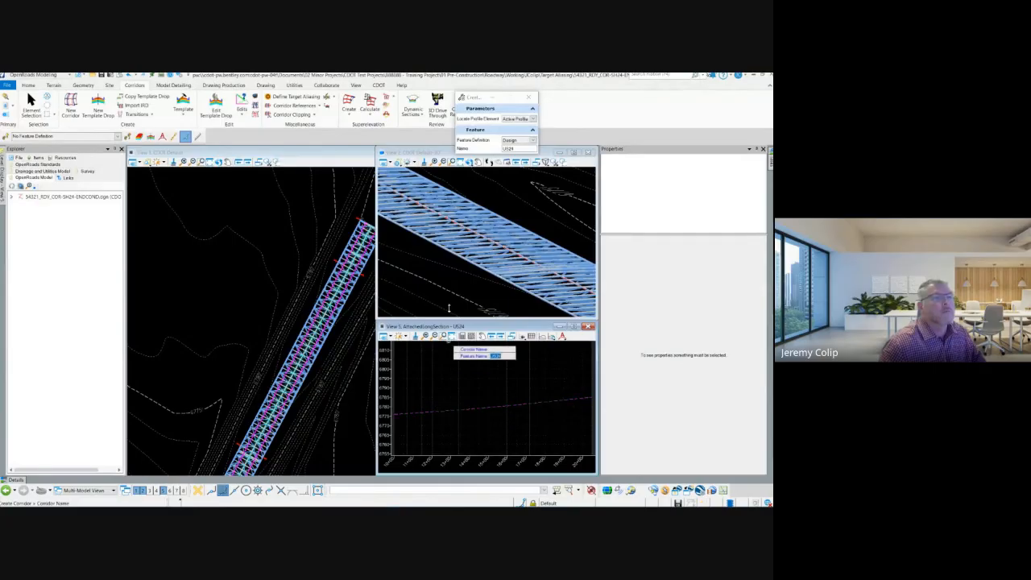
{"action": "left_click", "coordinate": [533, 141]}
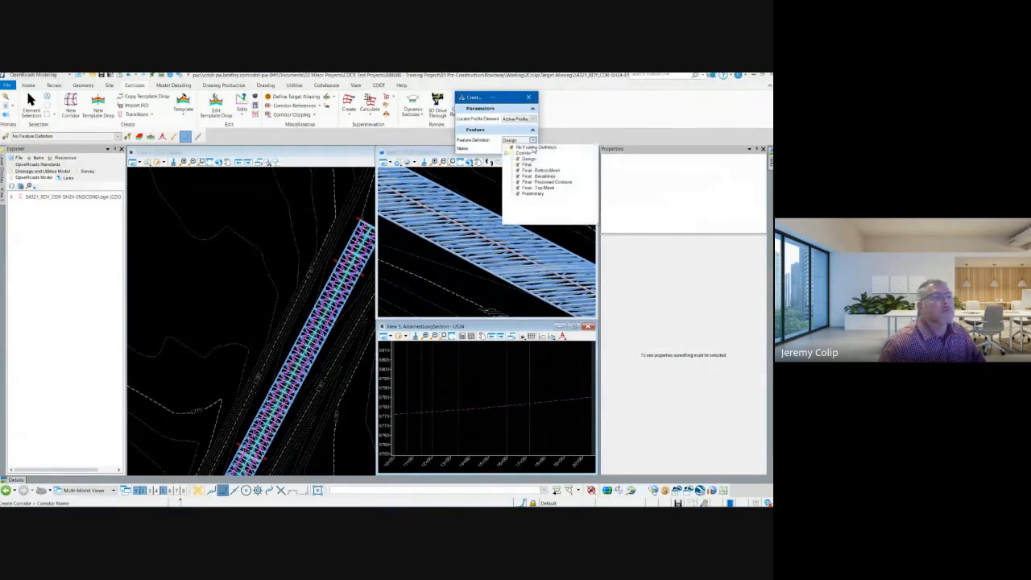
{"action": "left_click", "coordinate": [527, 159]}
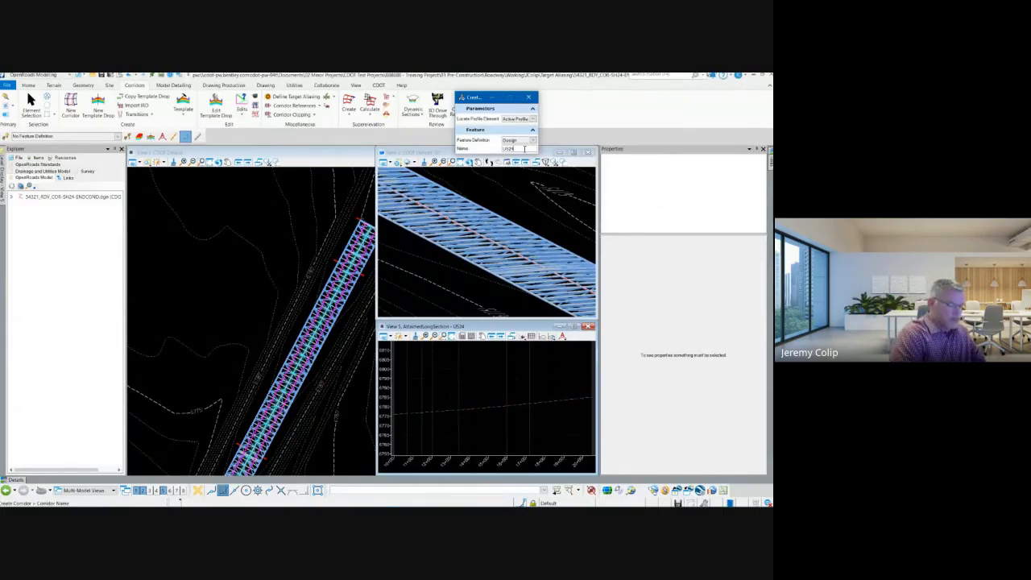
{"action": "type", "text": "TEND"}
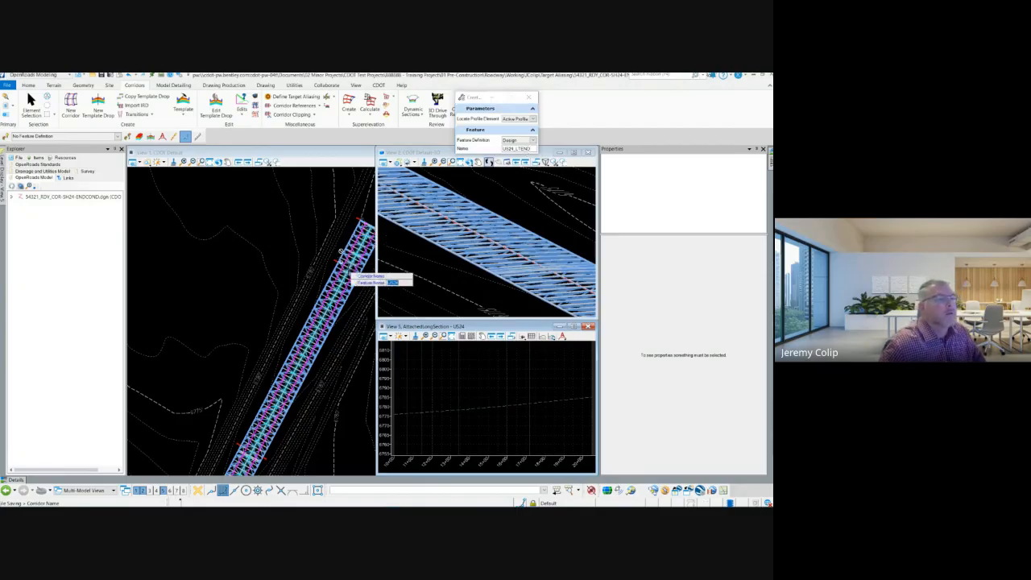
{"action": "left_click", "coordinate": [302, 219]}
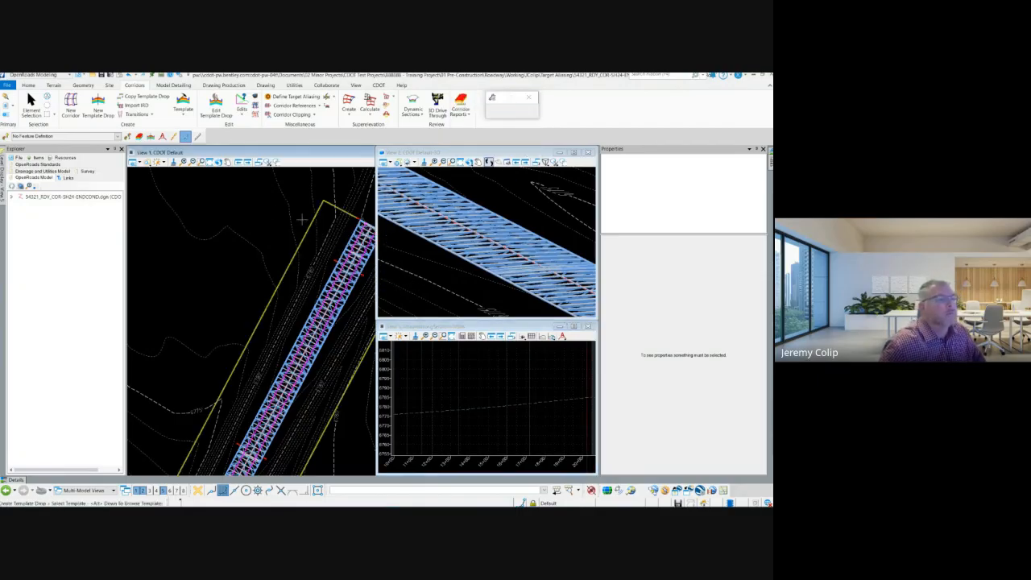
Lock the template drop to the start and end of the US24_LTEND corridor.
{"action": "left_click", "coordinate": [273, 211]}
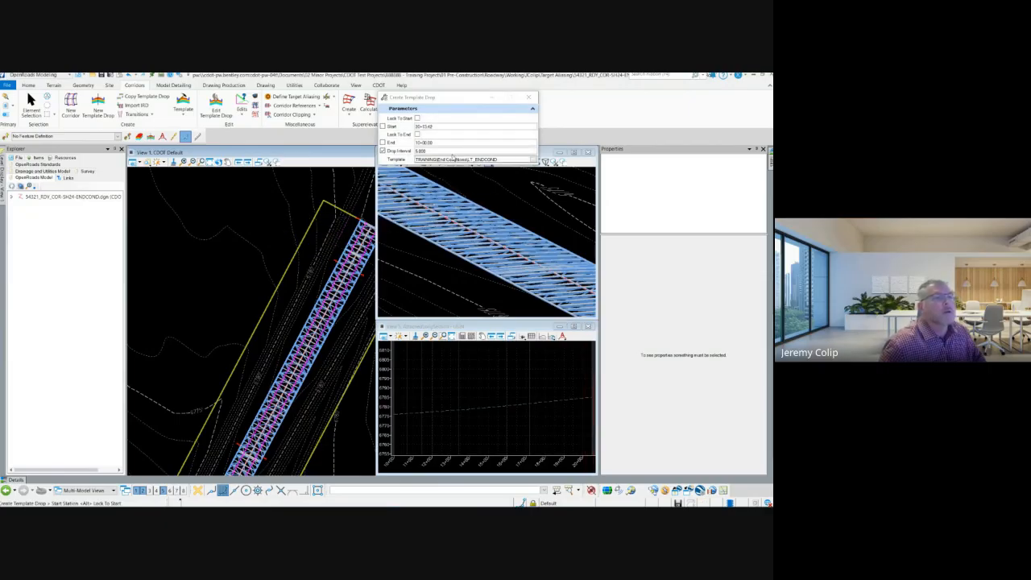
{"action": "left_click", "coordinate": [418, 119]}
{"action": "left_click", "coordinate": [418, 135]}
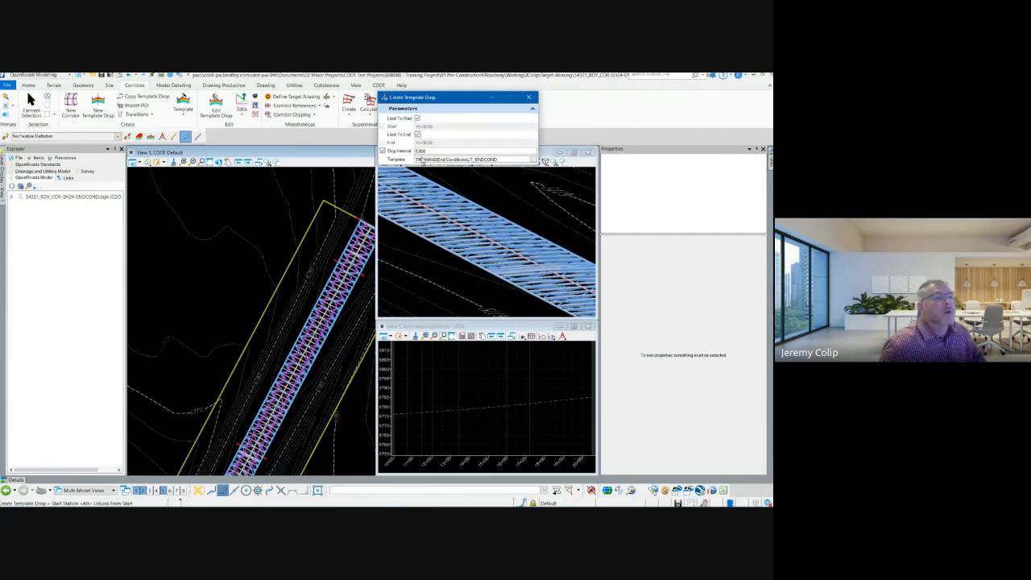
{"action": "left_click", "coordinate": [431, 150]}
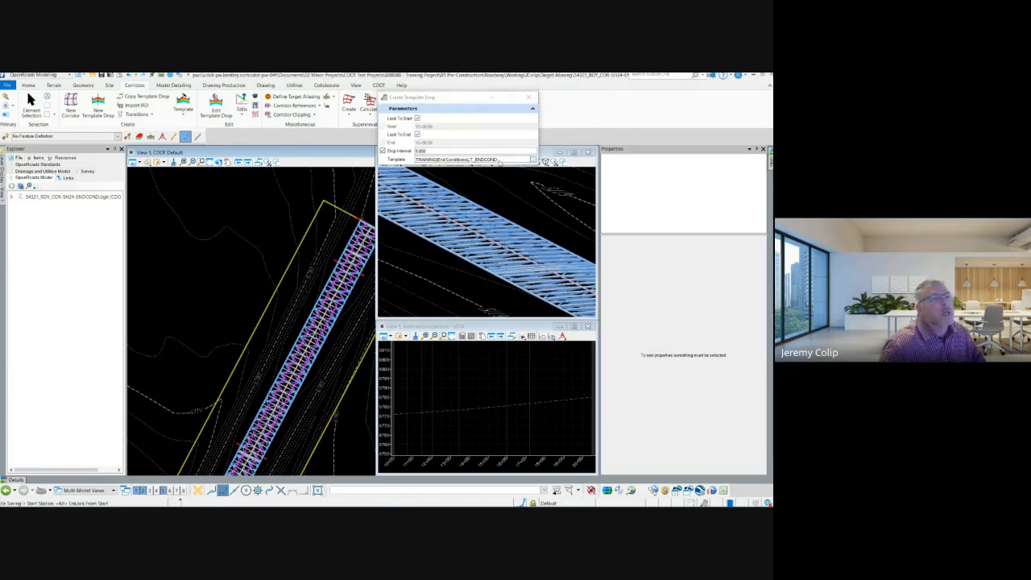
Choose the LT_ENDCOND template from the TRAINING End Conditions and place the template drop along the full length of the US24_LTEND corridor.
{"action": "left_click", "coordinate": [531, 159]}
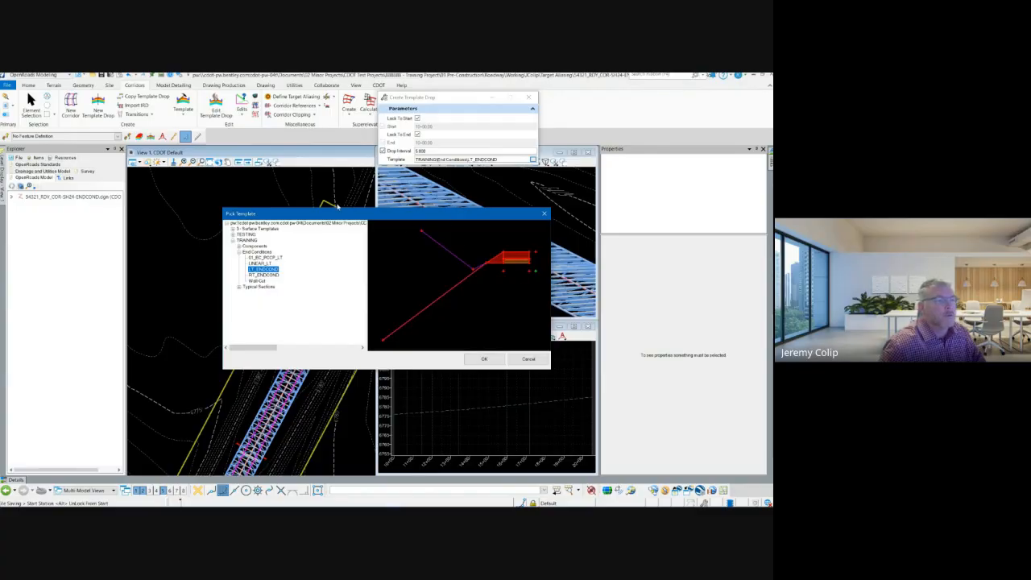
{"action": "left_click", "coordinate": [477, 359]}
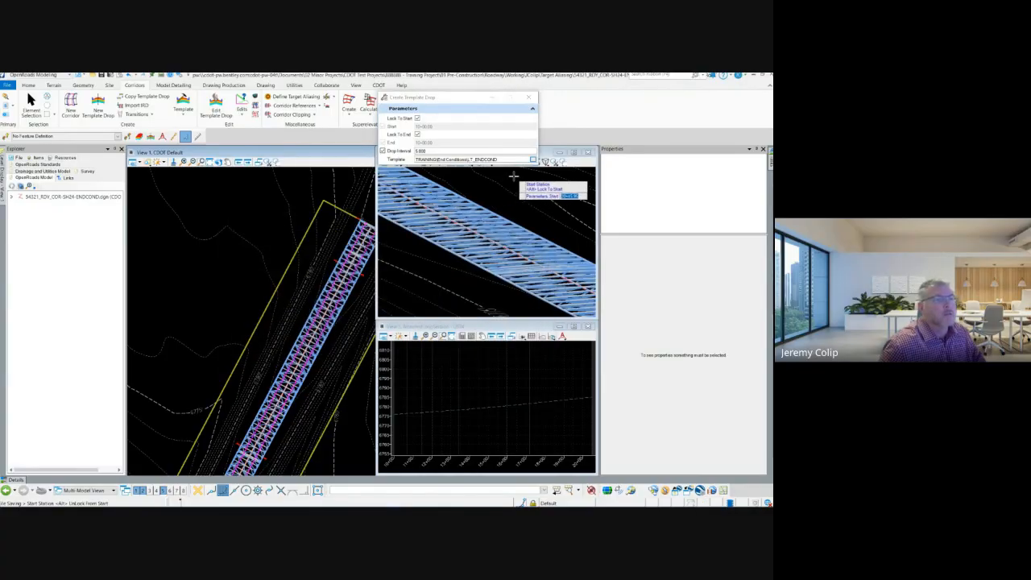
{"action": "scroll", "coordinate": [278, 231], "scroll_direction": "down", "scroll_amount": 3}
{"action": "left_click", "coordinate": [286, 234]}
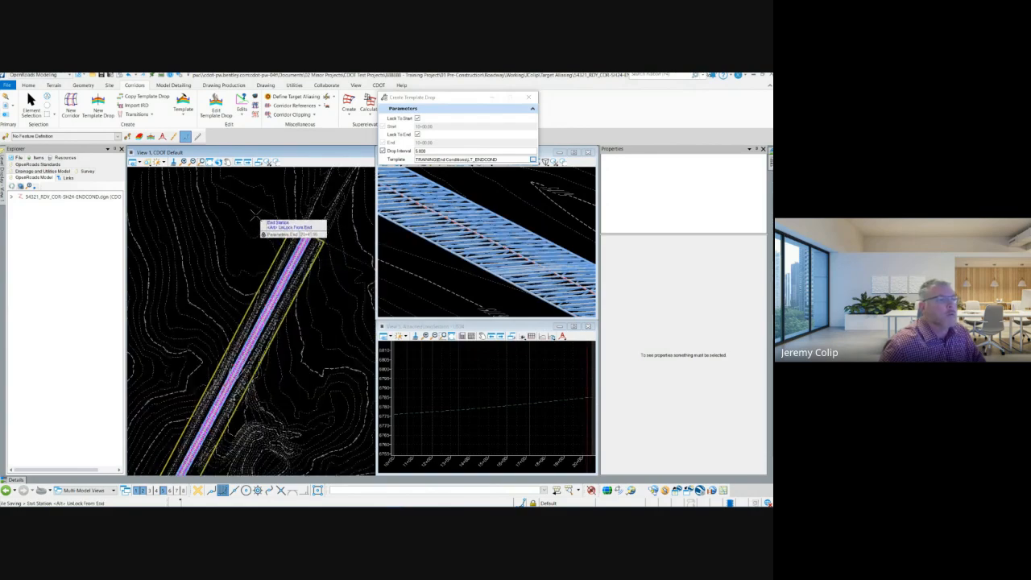
{"action": "left_click", "coordinate": [254, 215]}
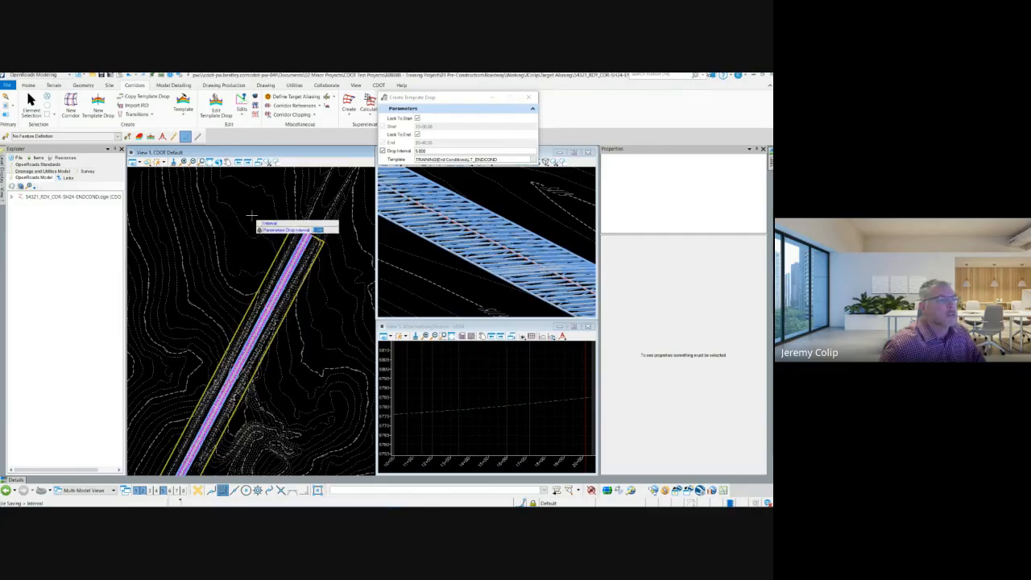
{"action": "left_click", "coordinate": [251, 215]}
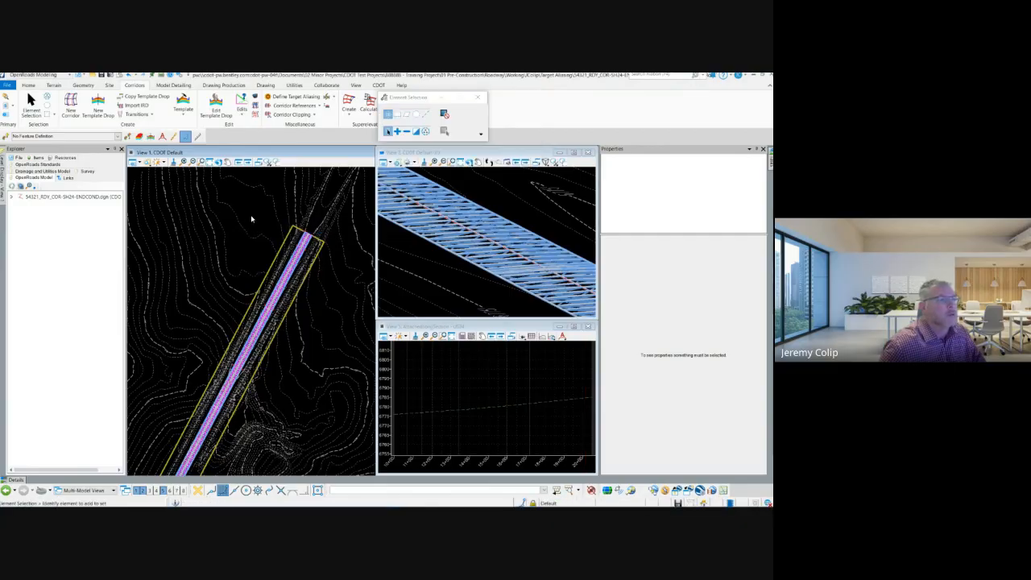
Open the Corridor Objects of the US24_LTEND corridor and check its LT_ENDCOND template drop.
{"action": "left_click", "coordinate": [282, 245]}
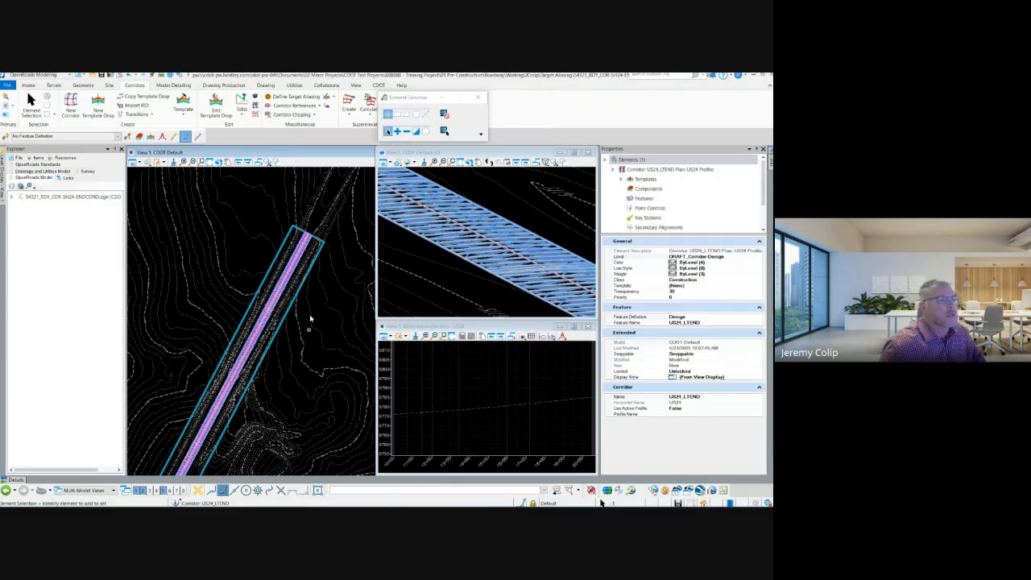
{"action": "left_click", "coordinate": [254, 259]}
{"action": "scroll", "coordinate": [255, 250], "scroll_direction": "down", "scroll_amount": 1}
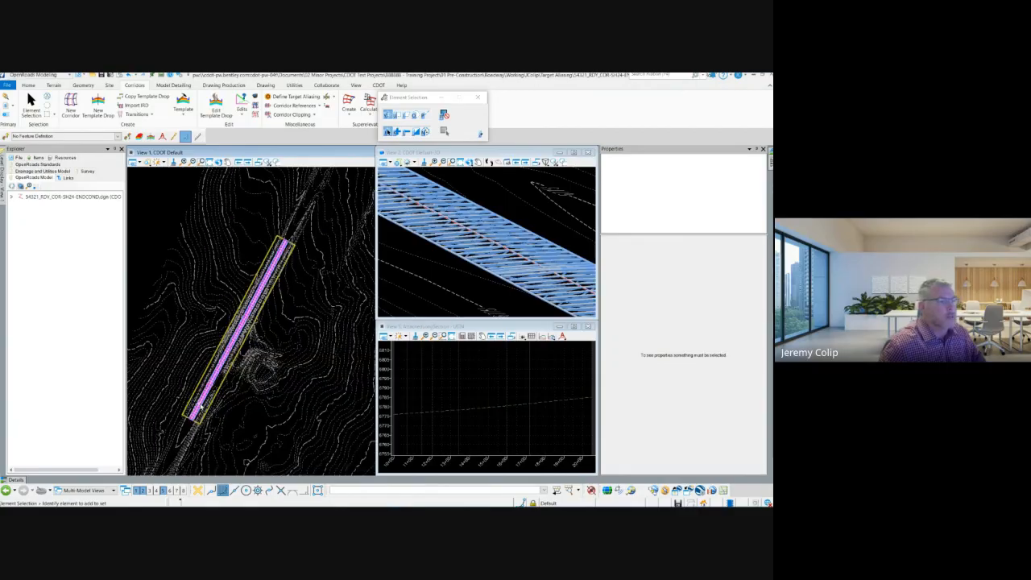
{"action": "scroll", "coordinate": [200, 397], "scroll_direction": "up", "scroll_amount": 1}
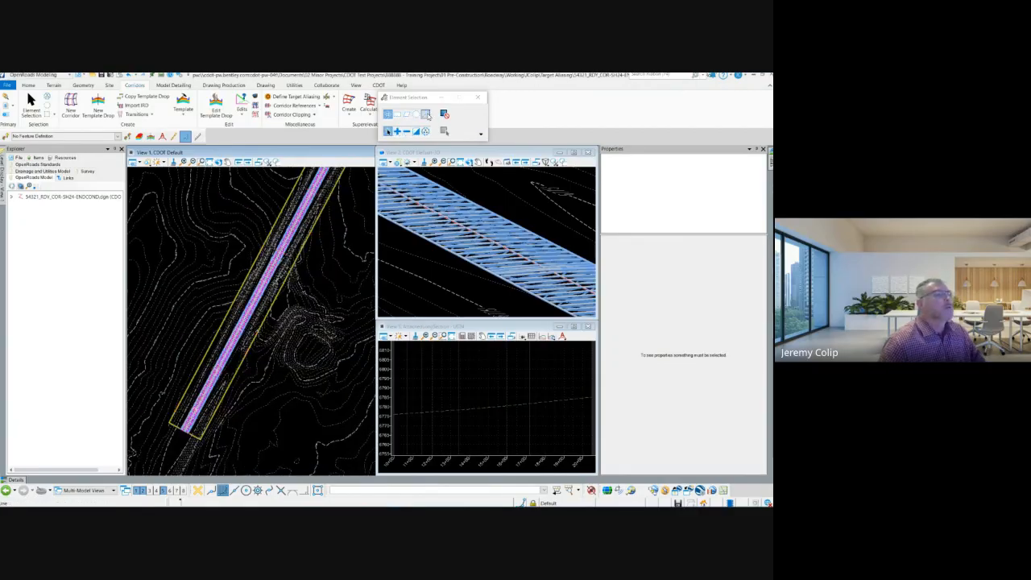
{"action": "left_click_drag", "start_coordinate": [412, 99], "coordinate": [616, 98]}
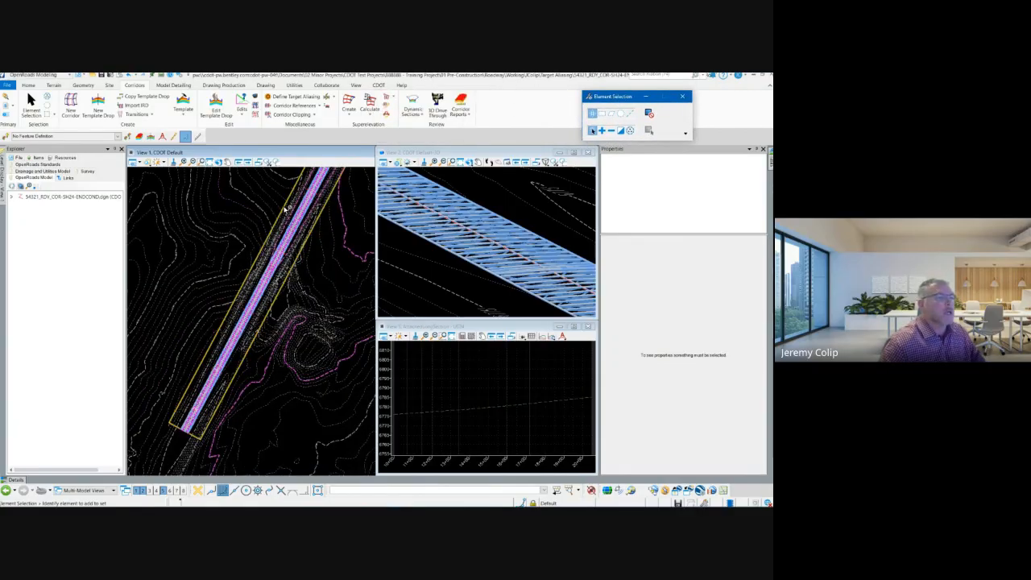
{"action": "left_click", "coordinate": [274, 96]}
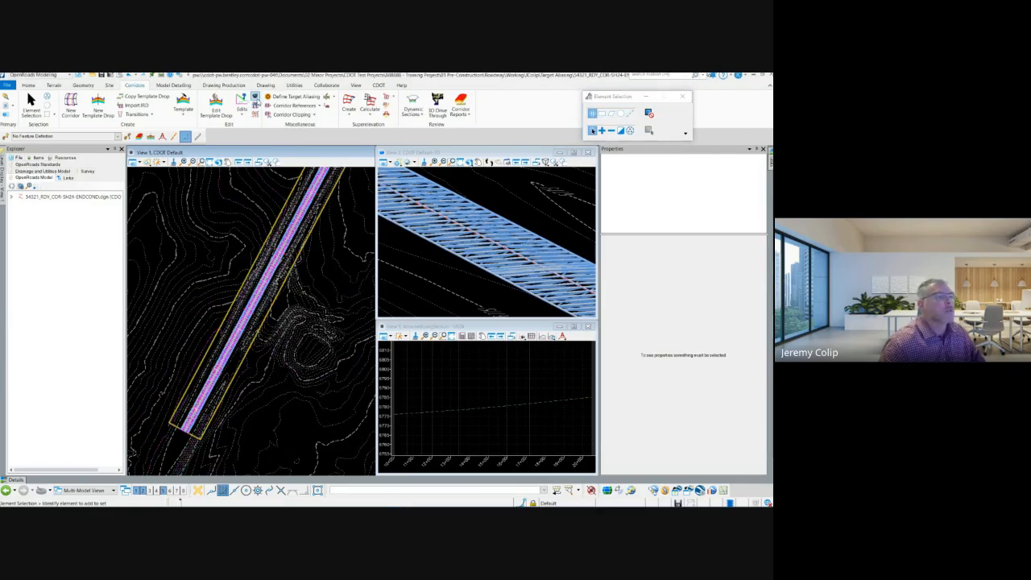
{"action": "left_click", "coordinate": [315, 219]}
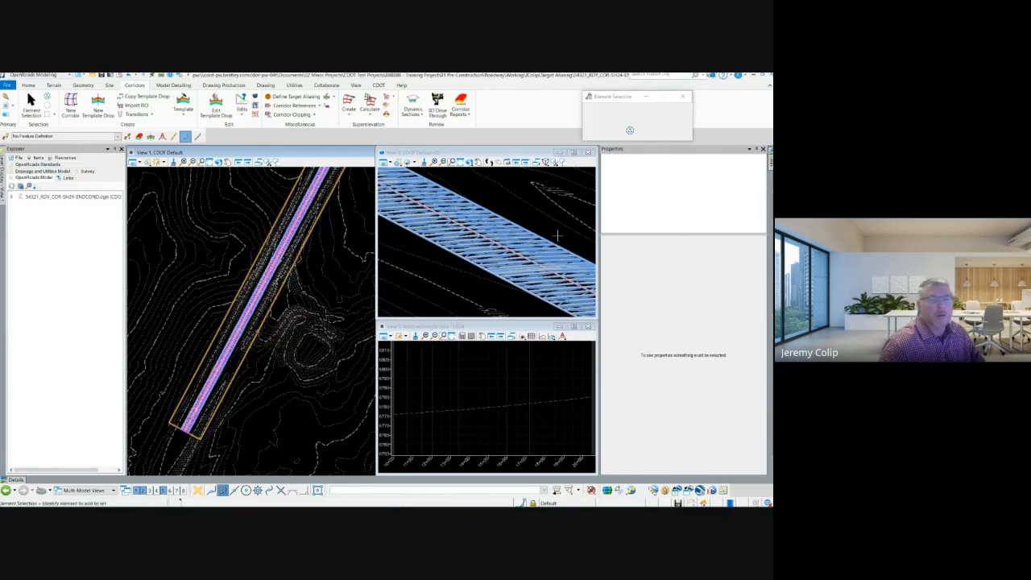
{"action": "left_click_drag", "start_coordinate": [771, 127], "coordinate": [389, 151]}
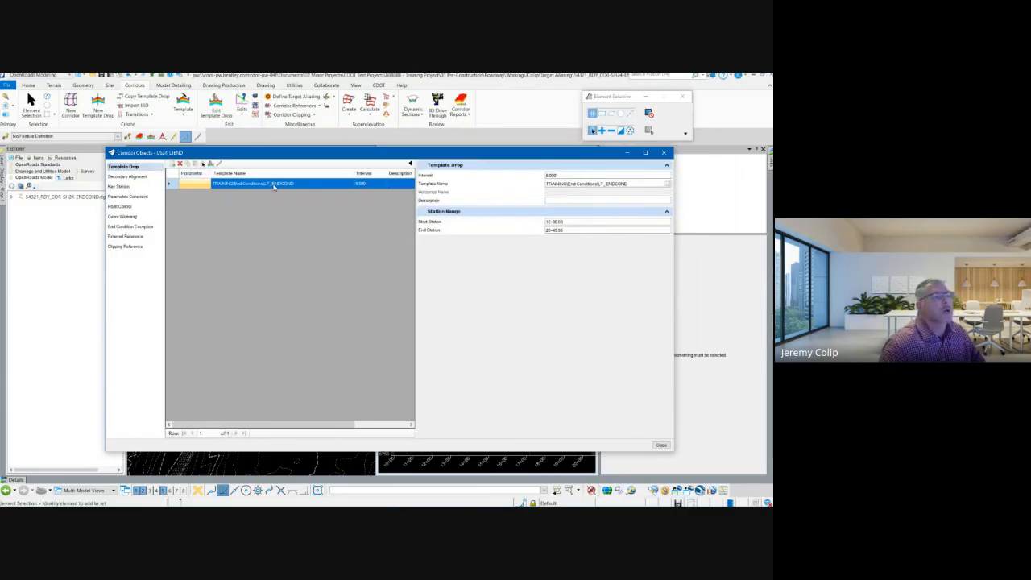
{"action": "left_click", "coordinate": [400, 185]}
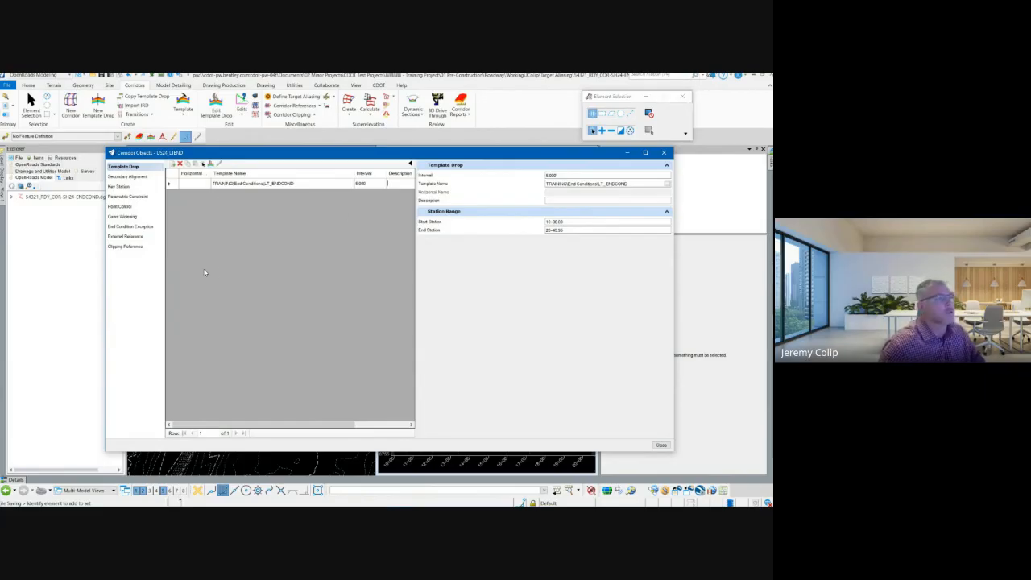
Add the LT_SAW line from the 3D view as an external reference of the US24_LTEND corridor and close the Corridor Objects.
{"action": "left_click", "coordinate": [121, 237]}
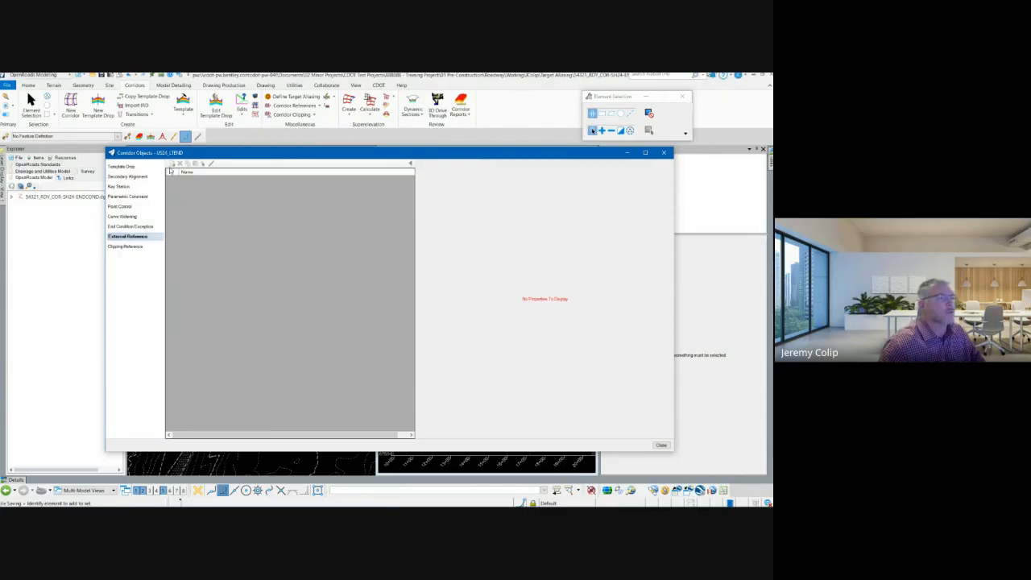
{"action": "left_click", "coordinate": [171, 163]}
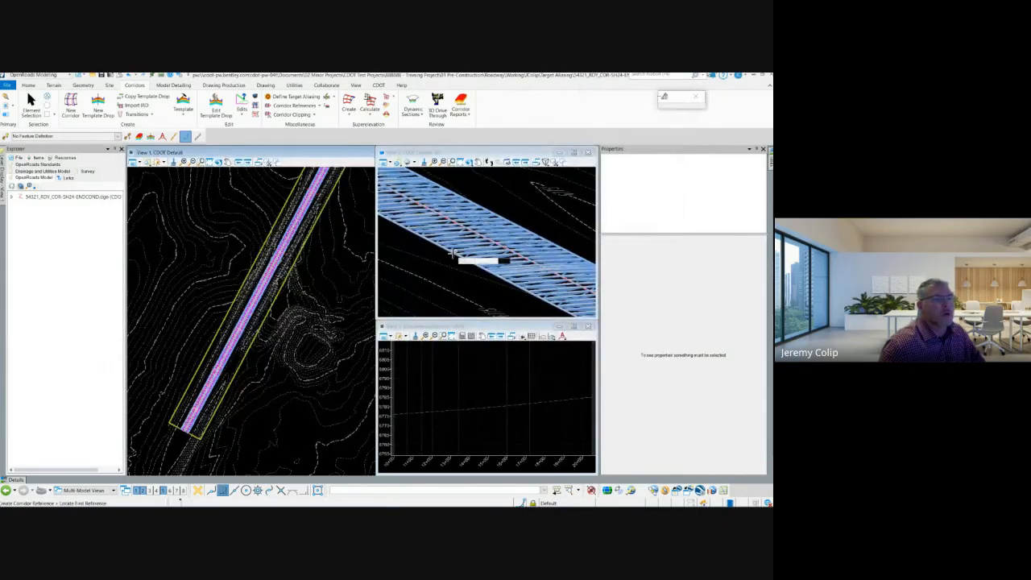
{"action": "scroll", "coordinate": [475, 262], "scroll_direction": "up", "scroll_amount": 5}
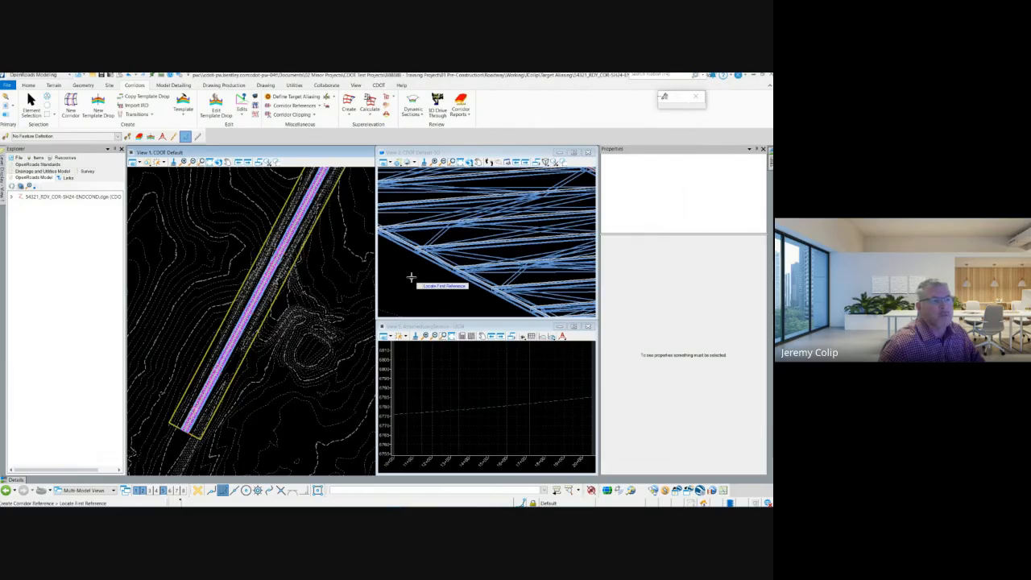
{"action": "scroll", "coordinate": [414, 265], "scroll_direction": "up", "scroll_amount": 3}
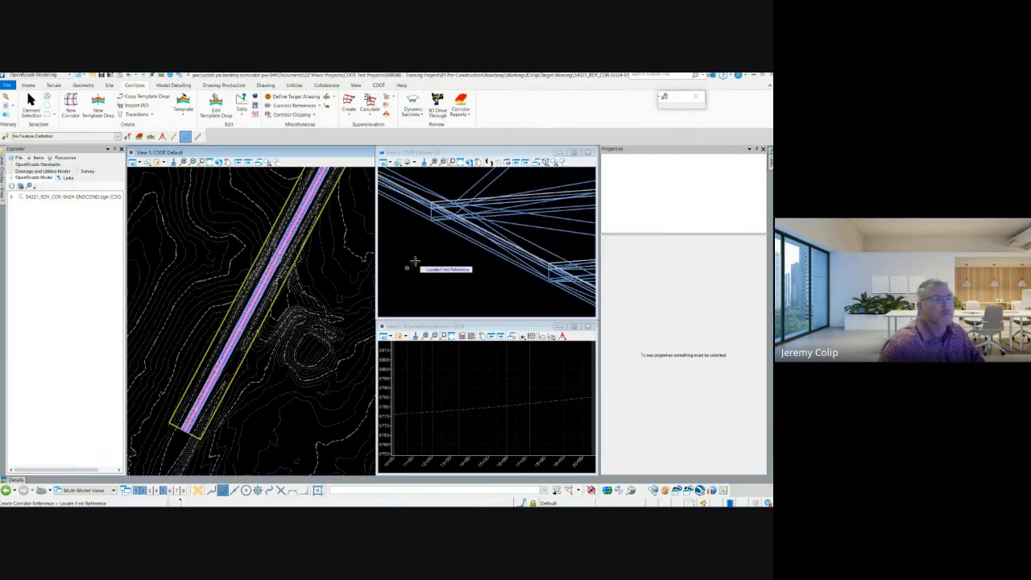
{"action": "scroll", "coordinate": [439, 238], "scroll_direction": "up", "scroll_amount": 2}
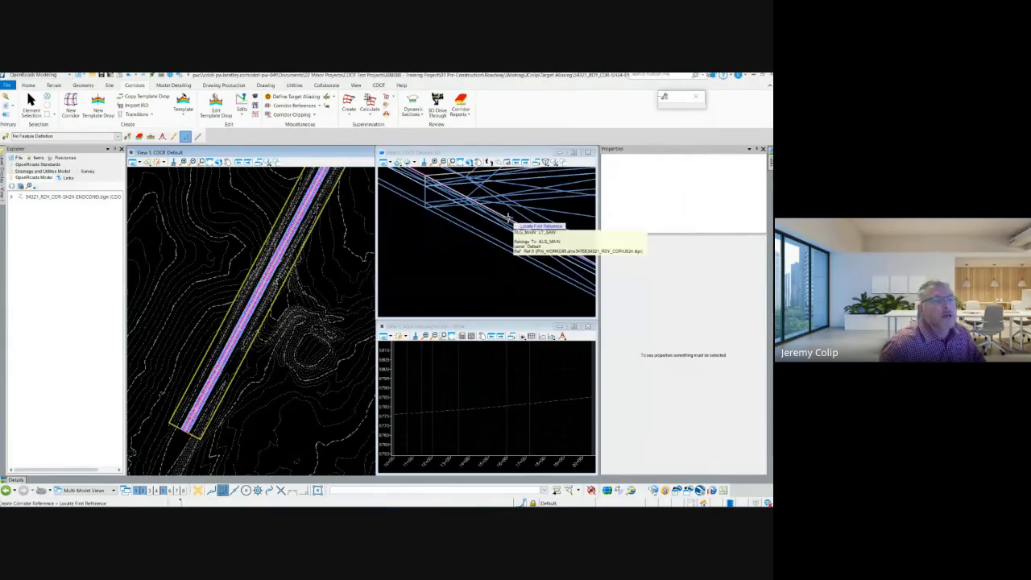
{"action": "scroll", "coordinate": [507, 217], "scroll_direction": "up", "scroll_amount": 1}
{"action": "left_click", "coordinate": [506, 218]}
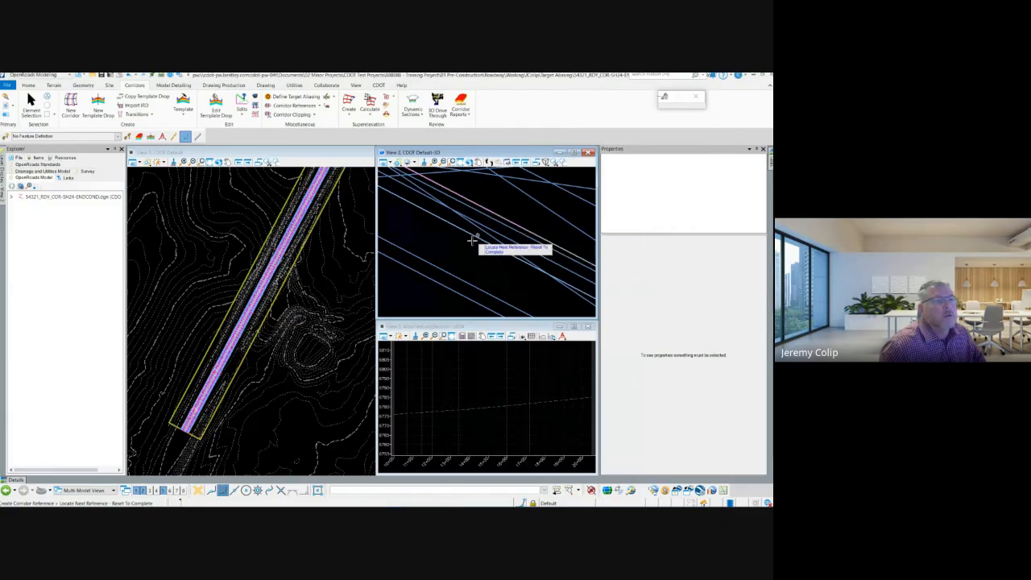
{"action": "left_click", "coordinate": [419, 225]}
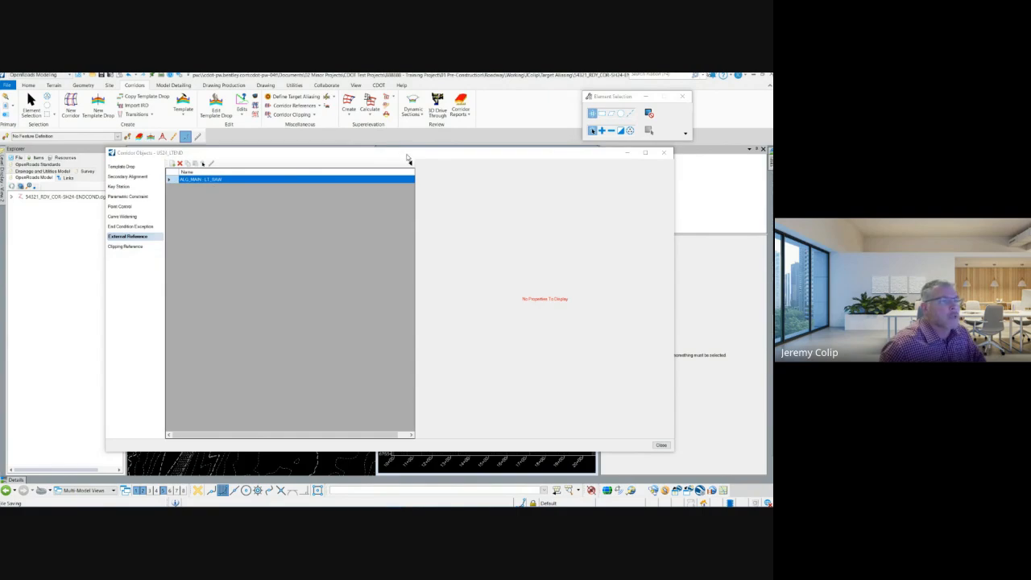
{"action": "left_click", "coordinate": [381, 155]}
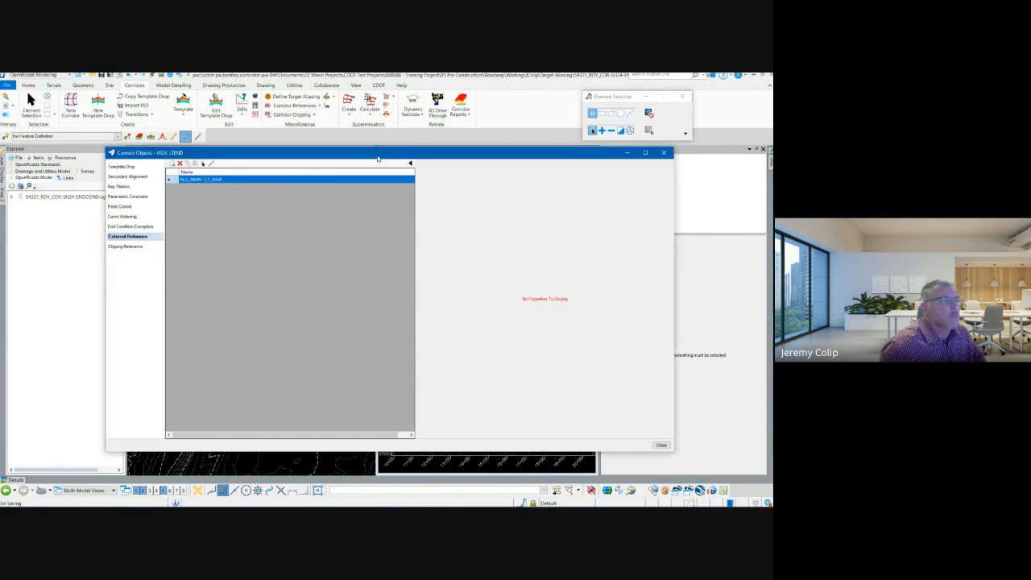
{"action": "left_click", "coordinate": [132, 197]}
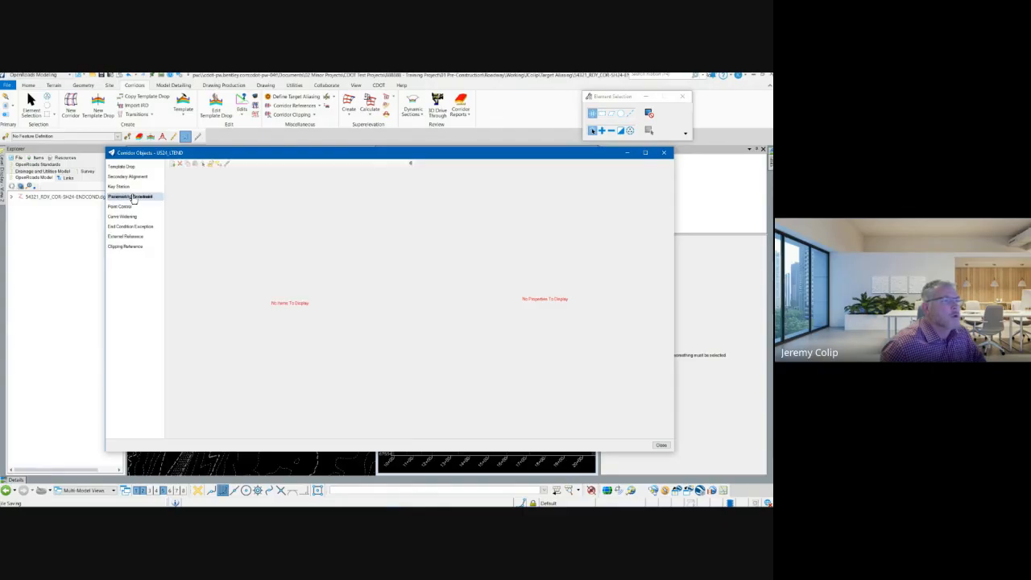
{"action": "left_click", "coordinate": [661, 446]}
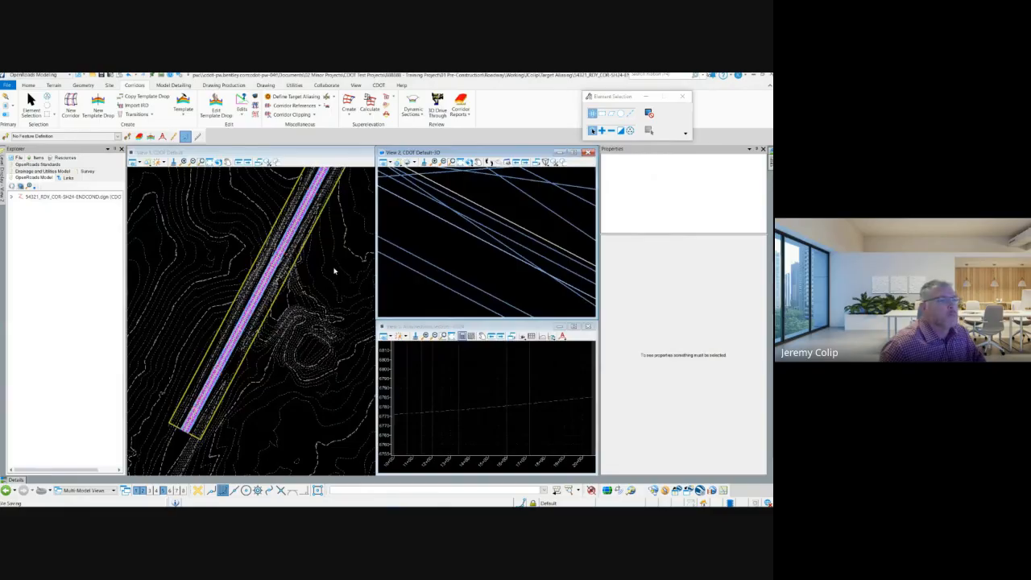
Open the dynamic cross sections of the US24_LTEND corridor in the profile's view and examine the section at station 10+00.00.
{"action": "scroll", "coordinate": [306, 274], "scroll_direction": "down", "scroll_amount": 2}
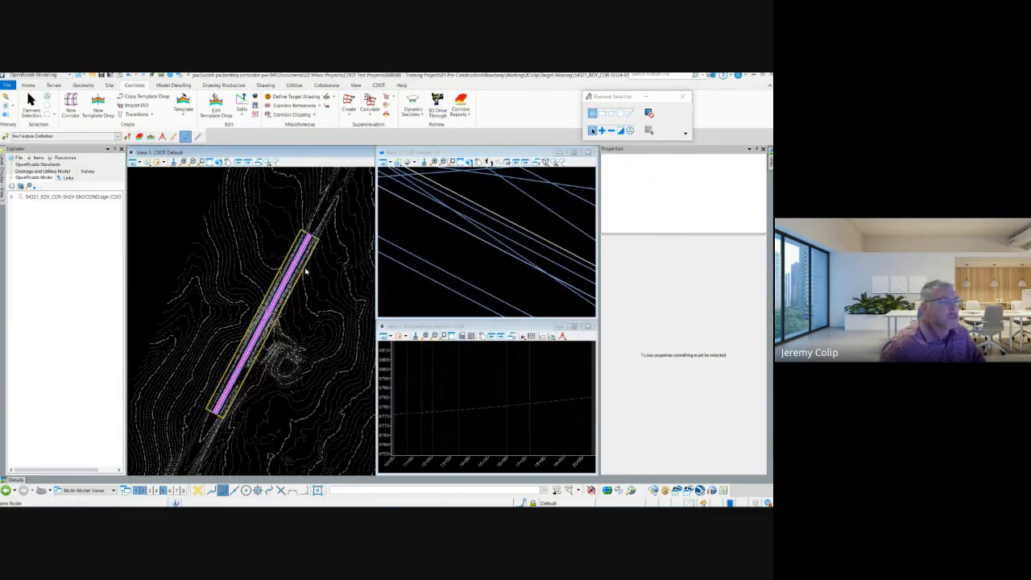
{"action": "scroll", "coordinate": [428, 247], "scroll_direction": "down", "scroll_amount": 3}
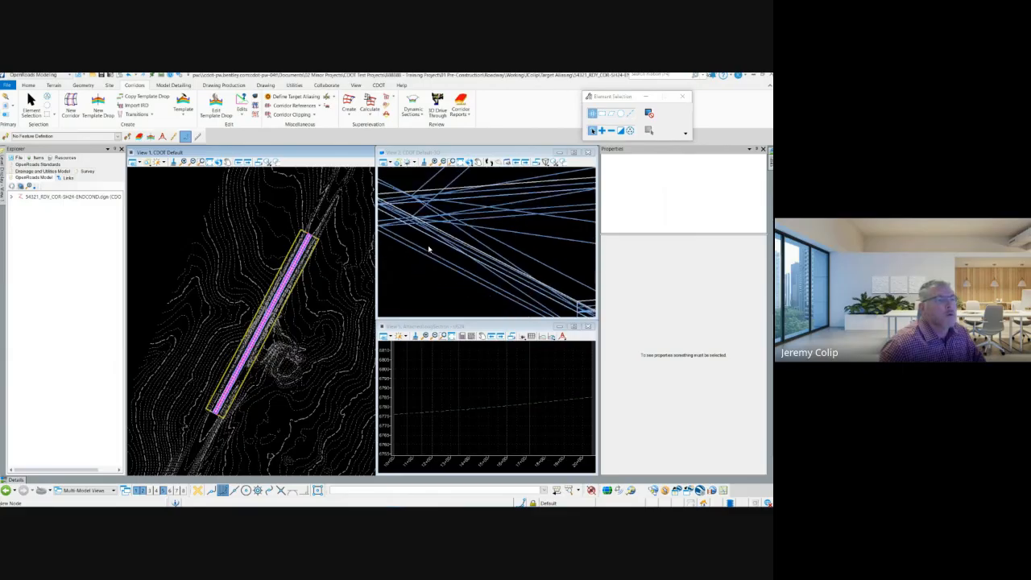
{"action": "scroll", "coordinate": [427, 247], "scroll_direction": "down", "scroll_amount": 3}
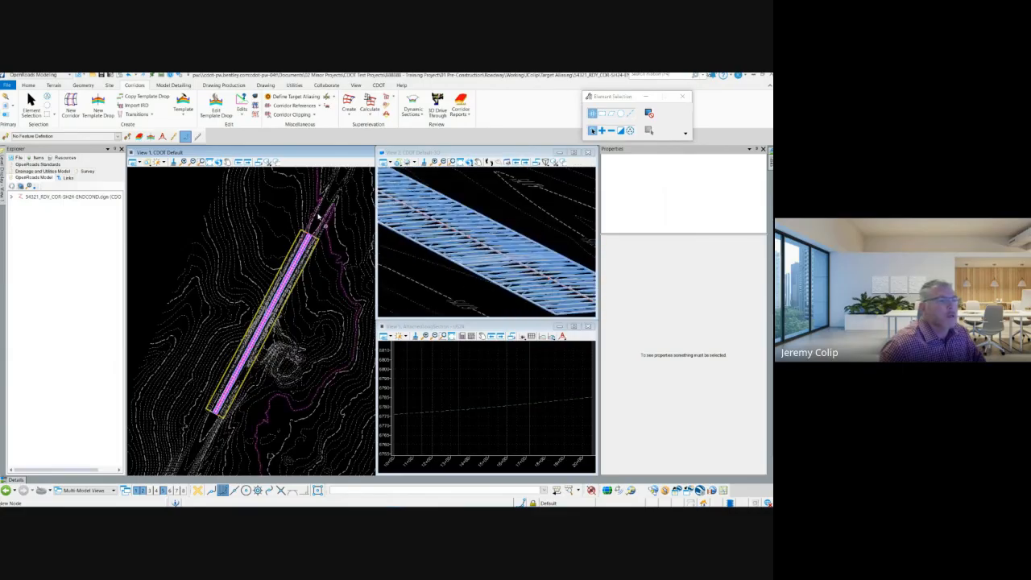
{"action": "left_click", "coordinate": [412, 101]}
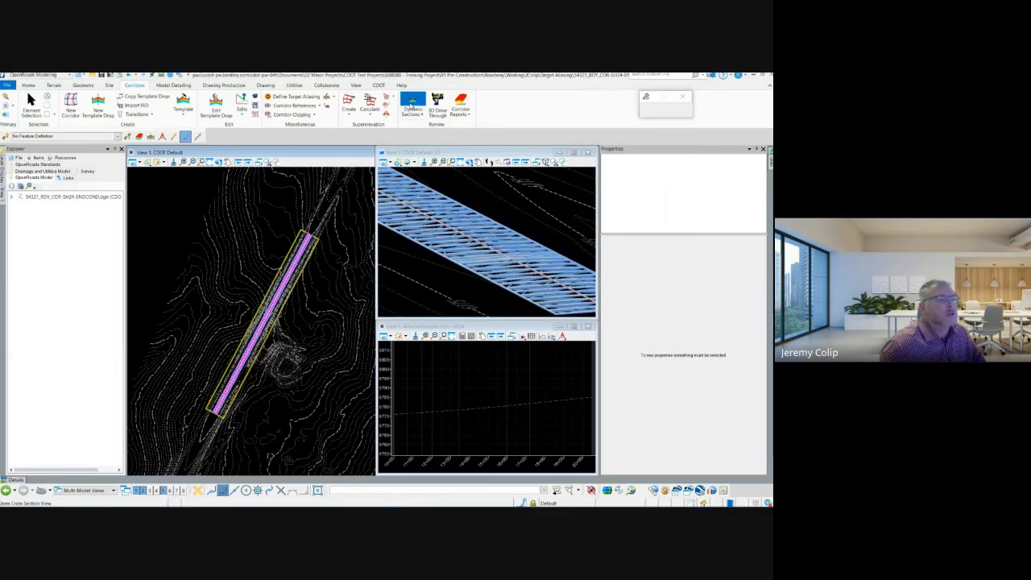
{"action": "left_click", "coordinate": [311, 261]}
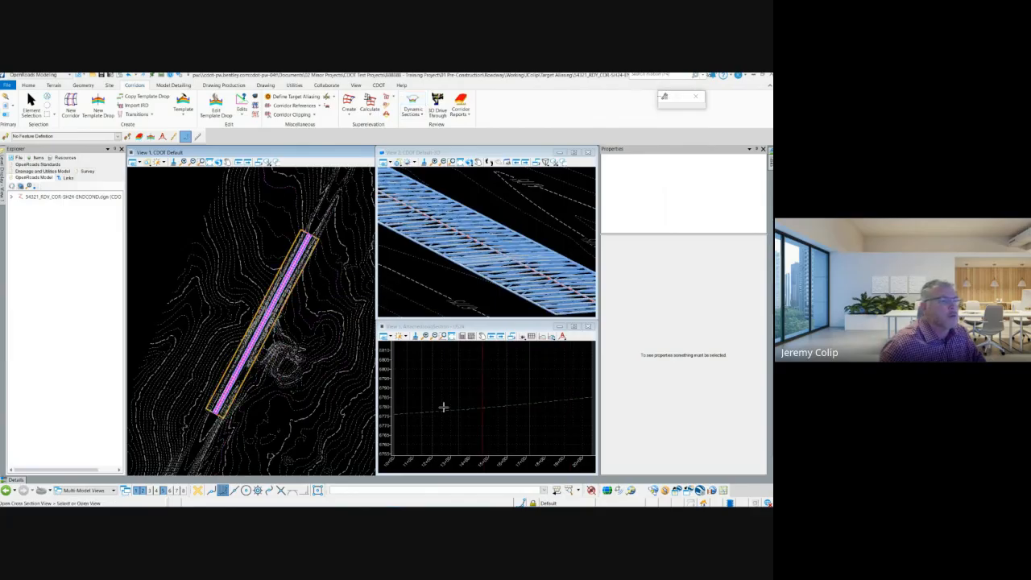
{"action": "left_click", "coordinate": [483, 386]}
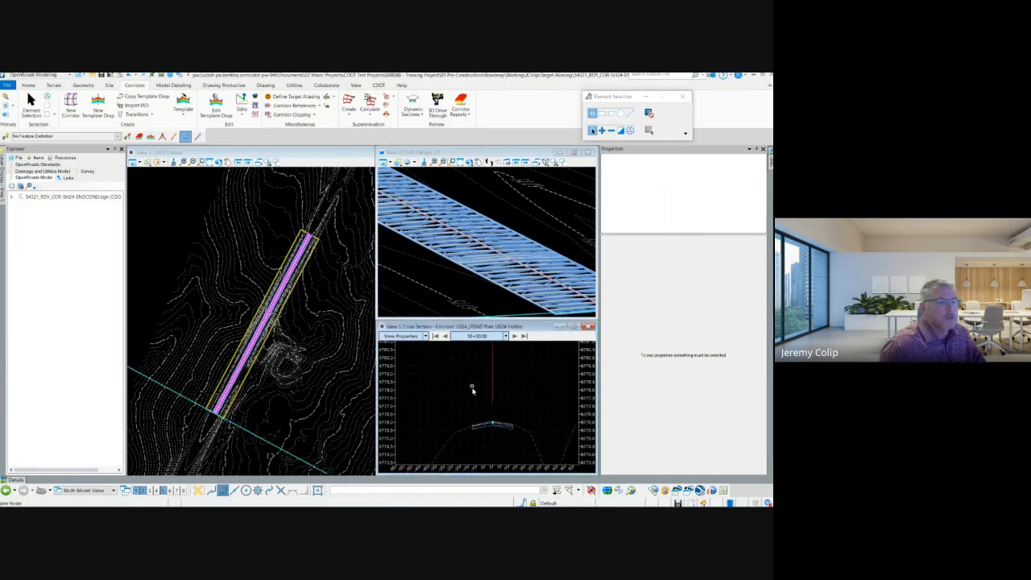
{"action": "scroll", "coordinate": [490, 440], "scroll_direction": "up", "scroll_amount": 5}
{"action": "scroll", "coordinate": [462, 407], "scroll_direction": "down", "scroll_amount": 3}
{"action": "scroll", "coordinate": [507, 417], "scroll_direction": "up", "scroll_amount": 3}
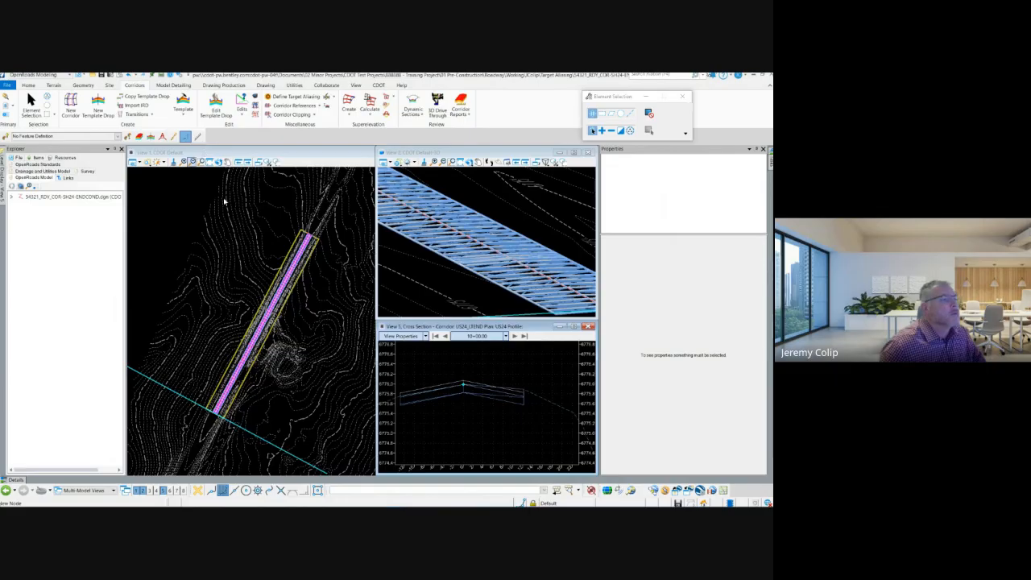
{"action": "scroll", "coordinate": [309, 242], "scroll_direction": "up", "scroll_amount": 3}
{"action": "scroll", "coordinate": [309, 243], "scroll_direction": "down", "scroll_amount": 3}
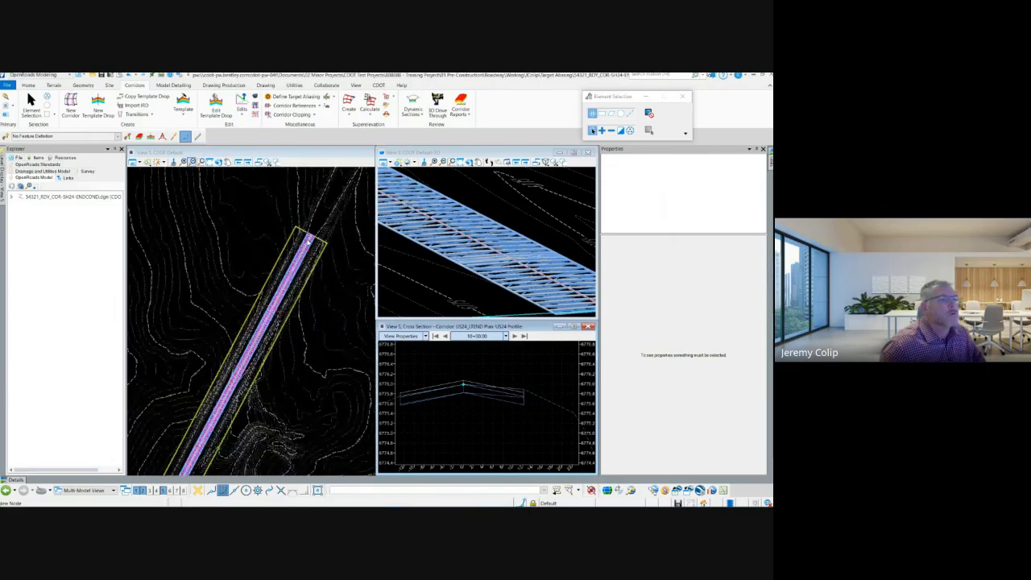
{"action": "scroll", "coordinate": [290, 214], "scroll_direction": "down", "scroll_amount": 2}
{"action": "scroll", "coordinate": [241, 290], "scroll_direction": "up", "scroll_amount": 2}
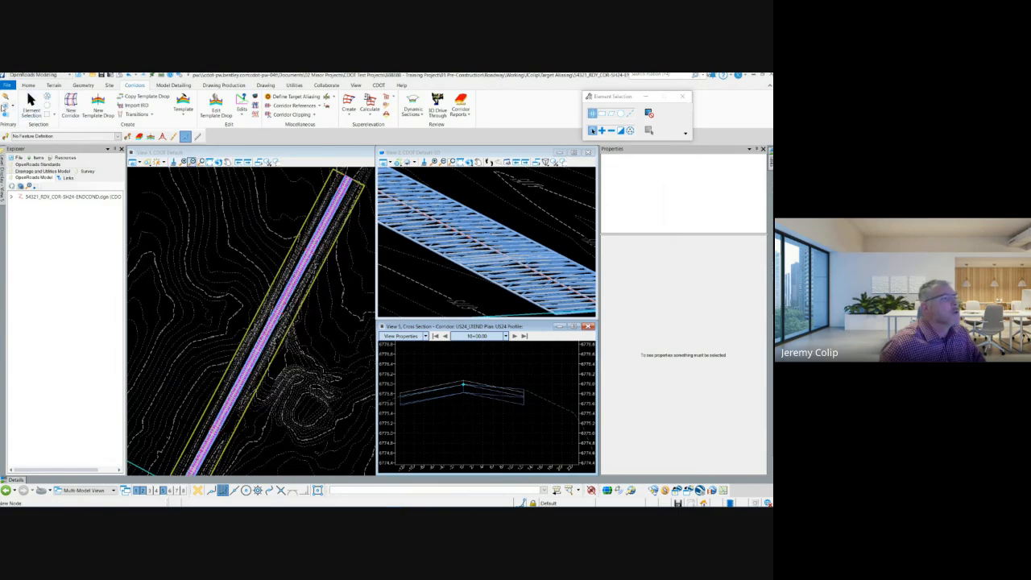
Check the attached reference files and return to the plan view.
{"action": "left_click", "coordinate": [5, 106]}
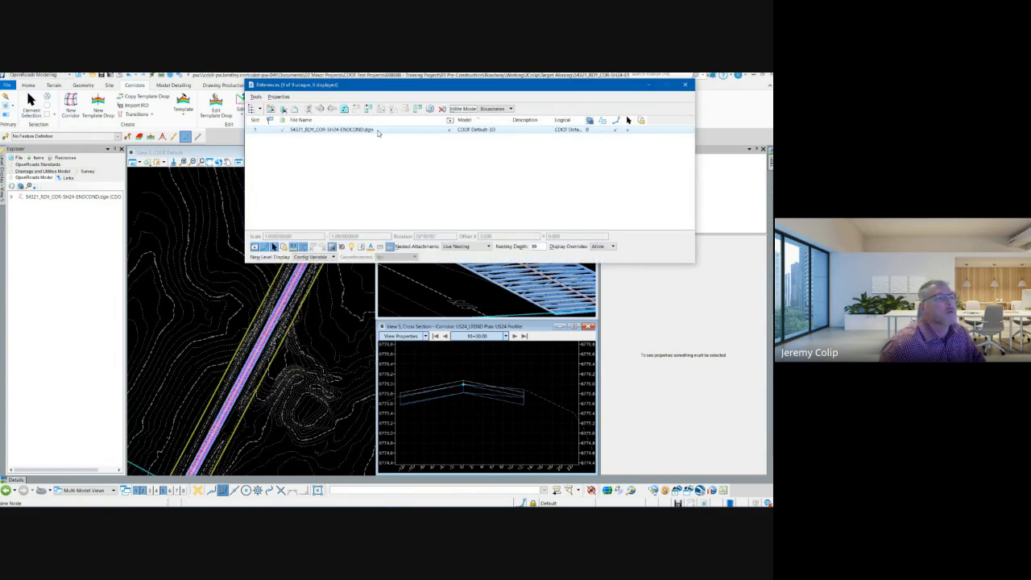
{"action": "left_click", "coordinate": [684, 86]}
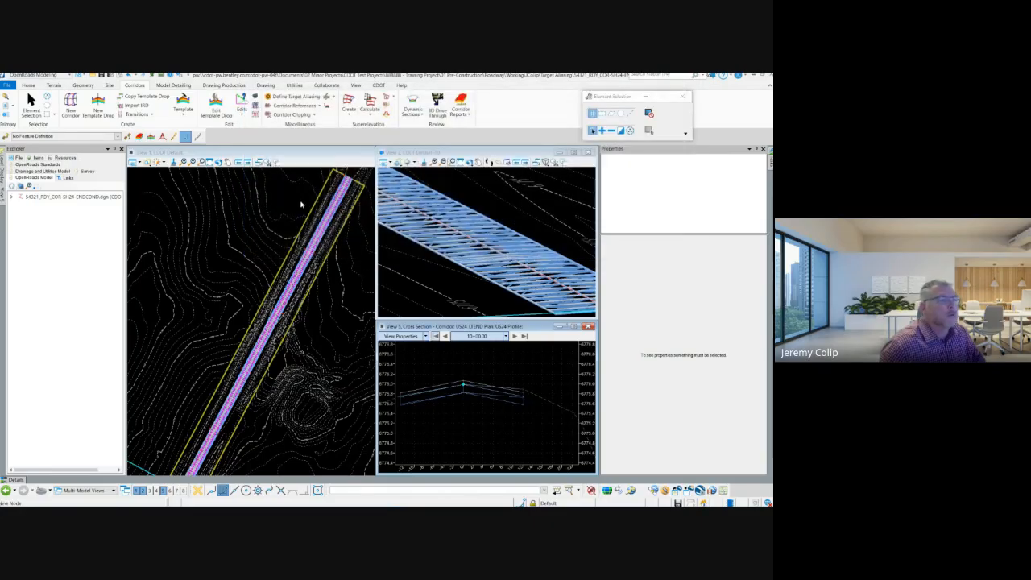
{"action": "left_click", "coordinate": [283, 153]}
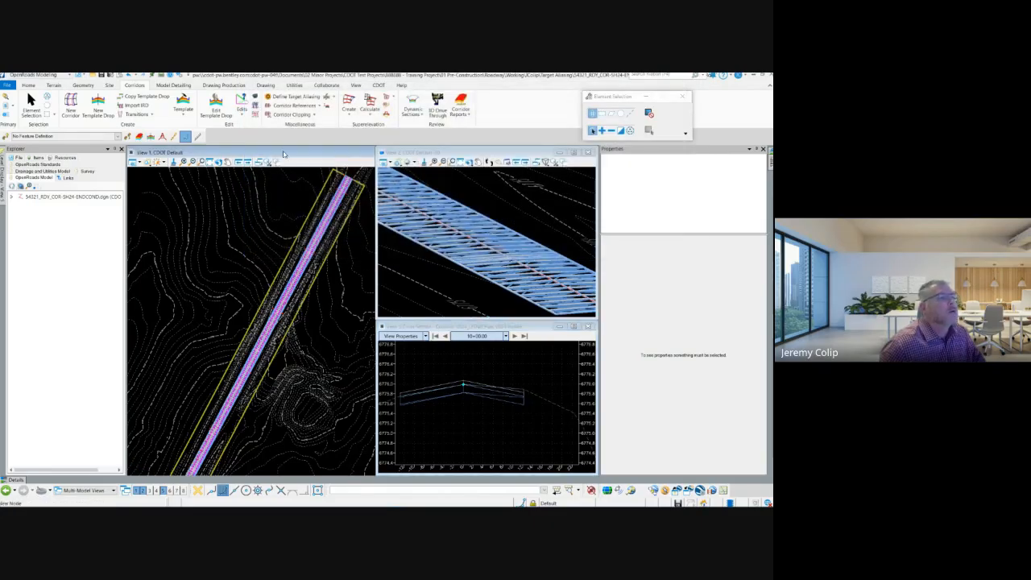
Define target aliasing on the US24_LTEND corridor so that the RD EP target uses ALG_MAIN - LT_SAW as its alias, and apply it.
{"action": "left_click", "coordinate": [294, 97]}
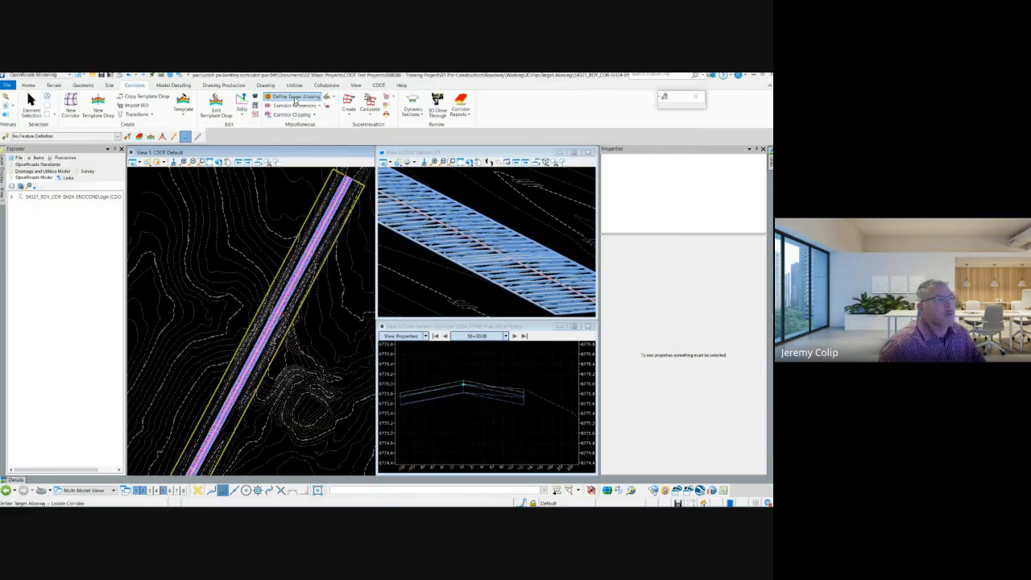
{"action": "left_click", "coordinate": [318, 204]}
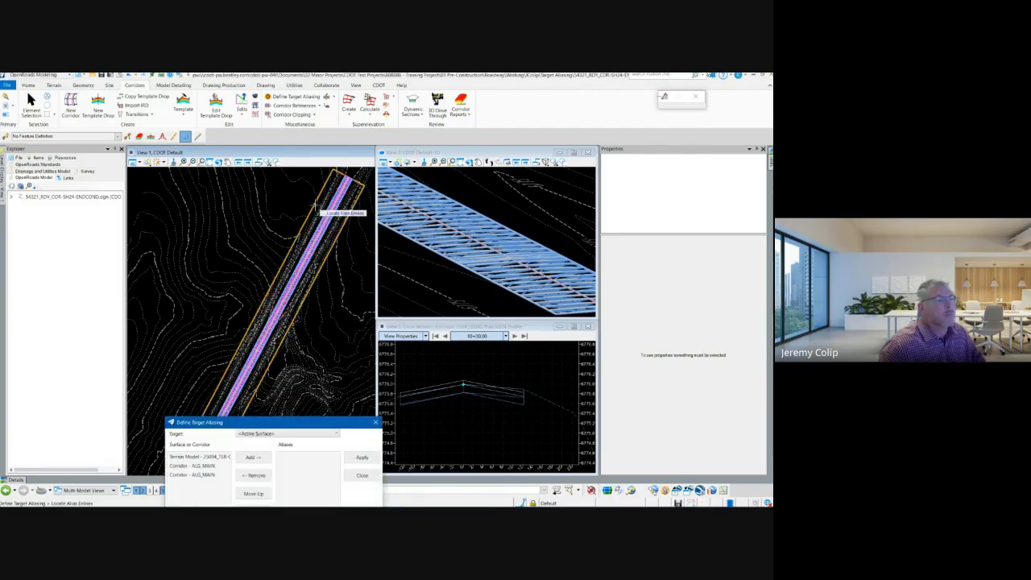
{"action": "left_click_drag", "start_coordinate": [289, 426], "coordinate": [258, 230]}
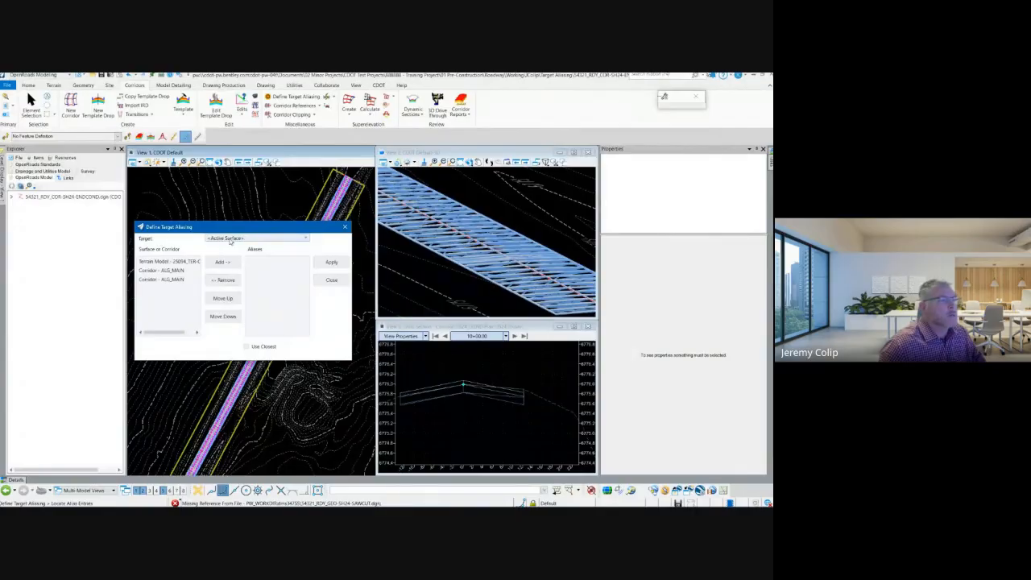
{"action": "left_click", "coordinate": [230, 239]}
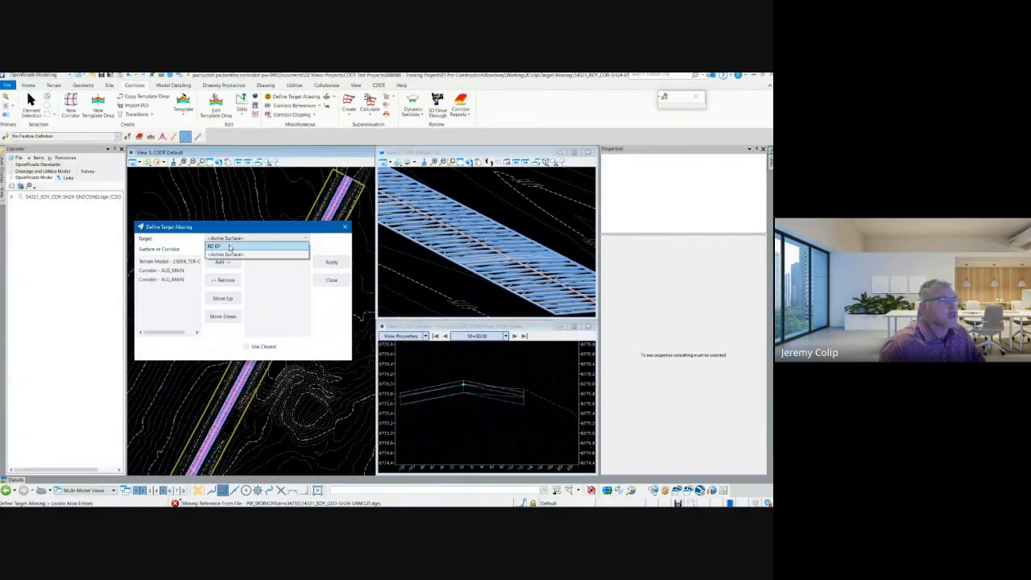
{"action": "left_click", "coordinate": [230, 247]}
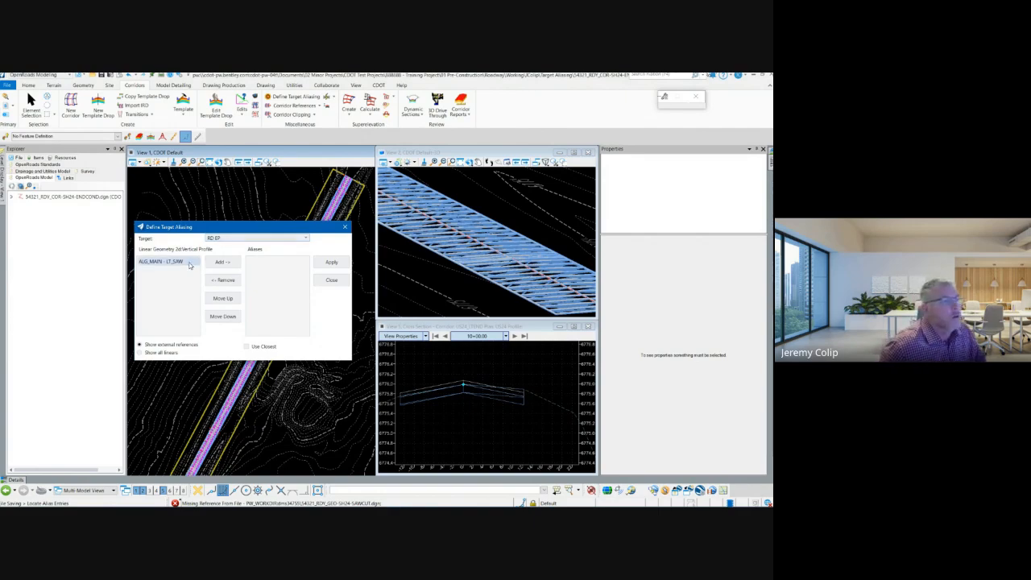
{"action": "left_click", "coordinate": [191, 262]}
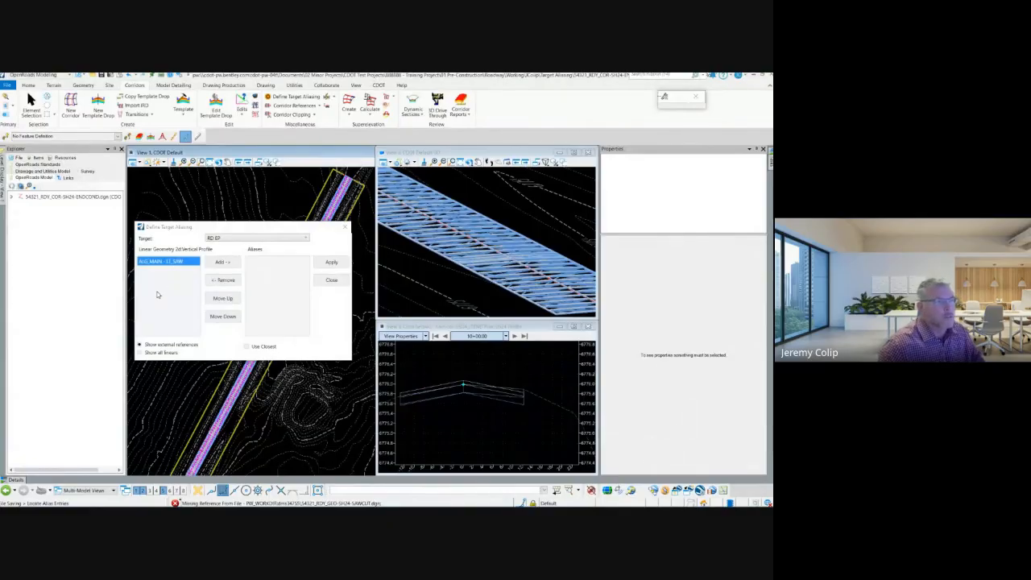
{"action": "left_click", "coordinate": [229, 262]}
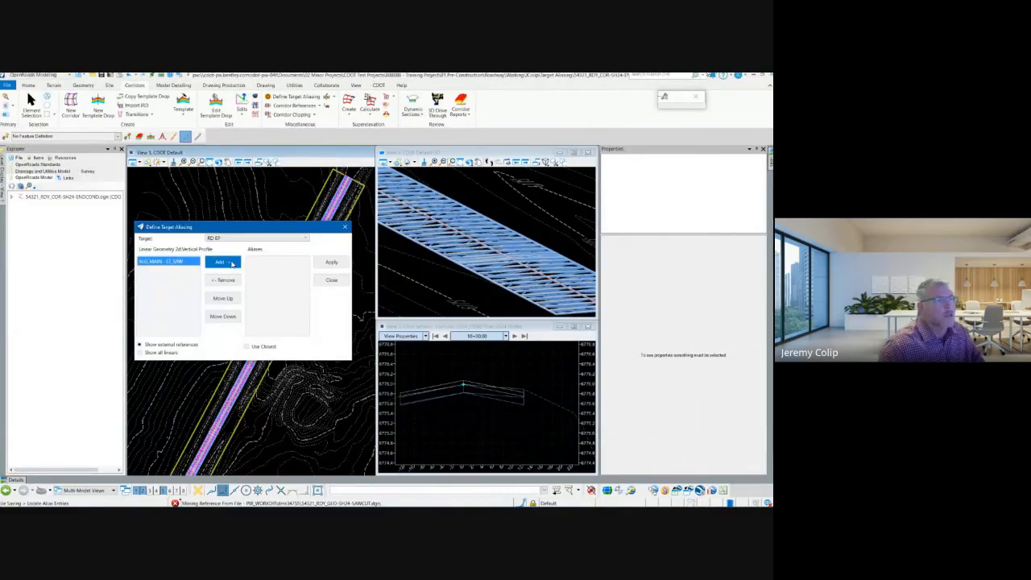
{"action": "left_click", "coordinate": [330, 264]}
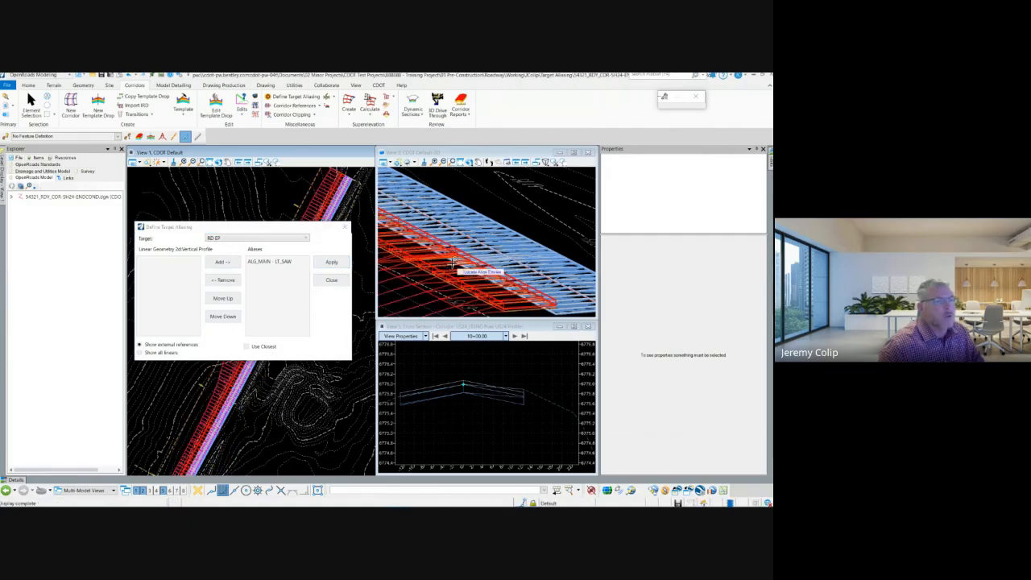
Close the target aliasing and dynamically rotate the 3D view to examine the left end condition along the pavement edge.
{"action": "scroll", "coordinate": [463, 256], "scroll_direction": "down", "scroll_amount": 3}
{"action": "scroll", "coordinate": [473, 254], "scroll_direction": "up", "scroll_amount": 4}
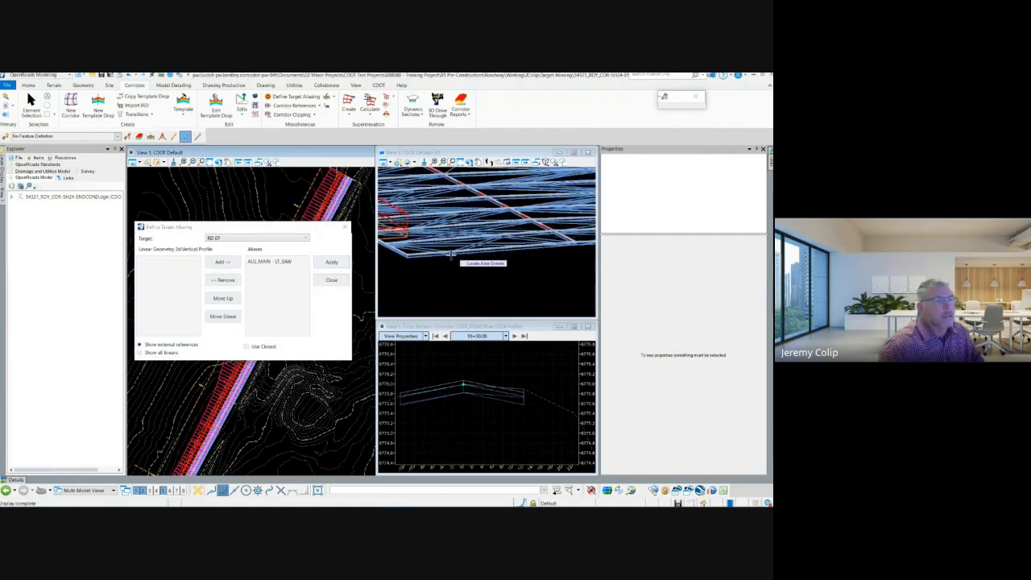
{"action": "left_click", "coordinate": [451, 162]}
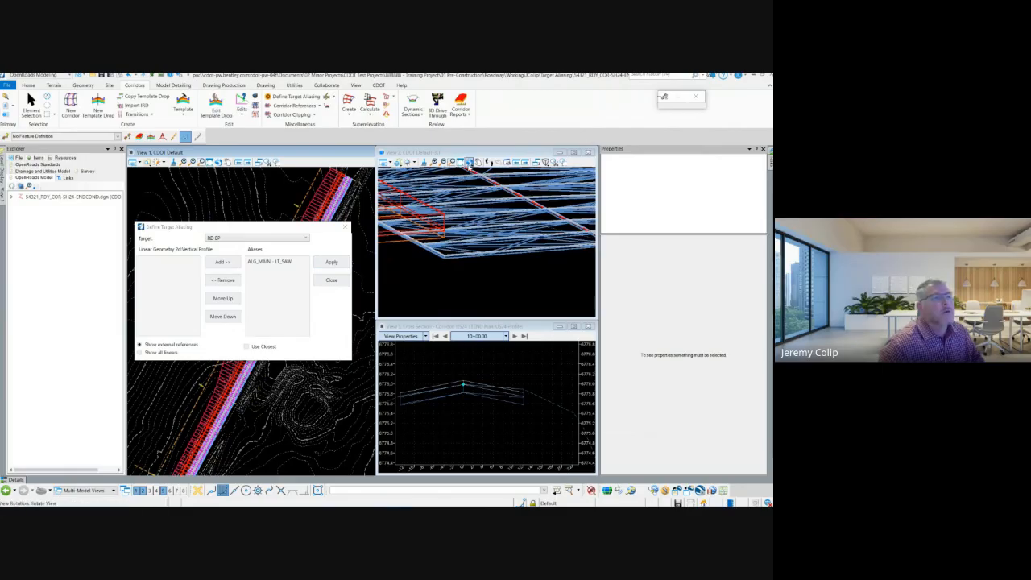
{"action": "left_click", "coordinate": [468, 162]}
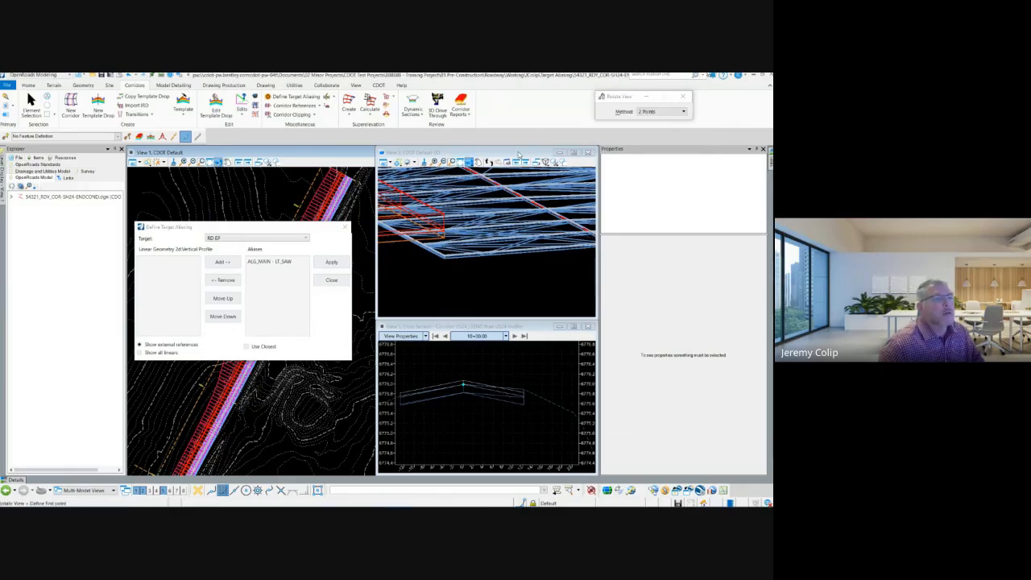
{"action": "left_click", "coordinate": [331, 279]}
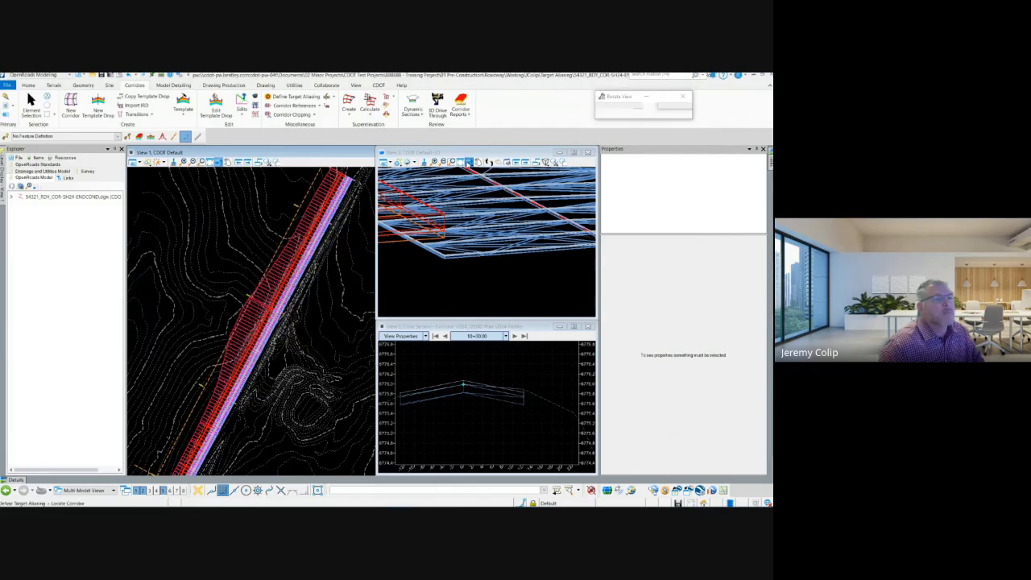
{"action": "left_click", "coordinate": [652, 111]}
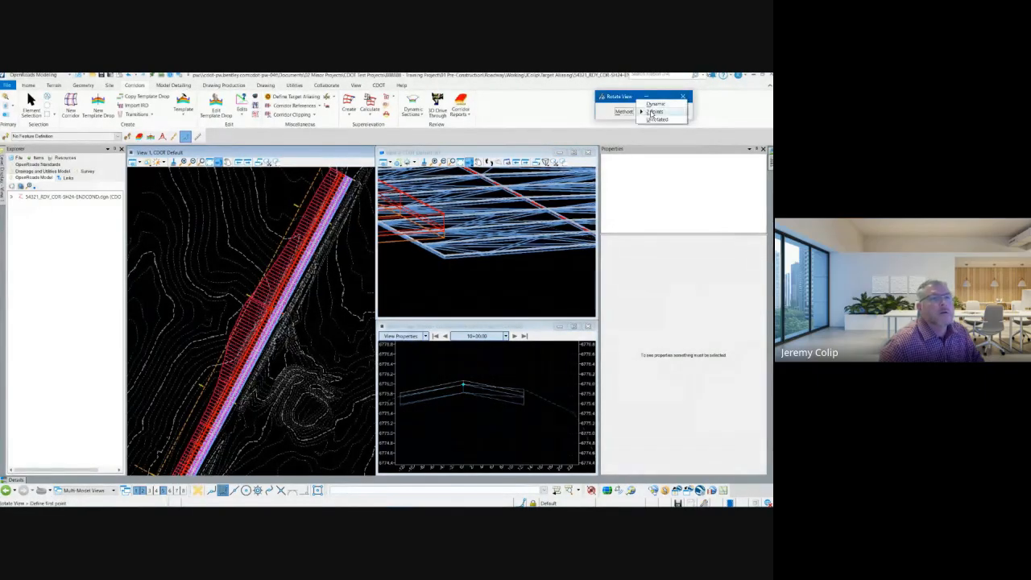
{"action": "left_click", "coordinate": [654, 111]}
{"action": "key", "text": "Escape"}
{"action": "key", "text": "Escape"}
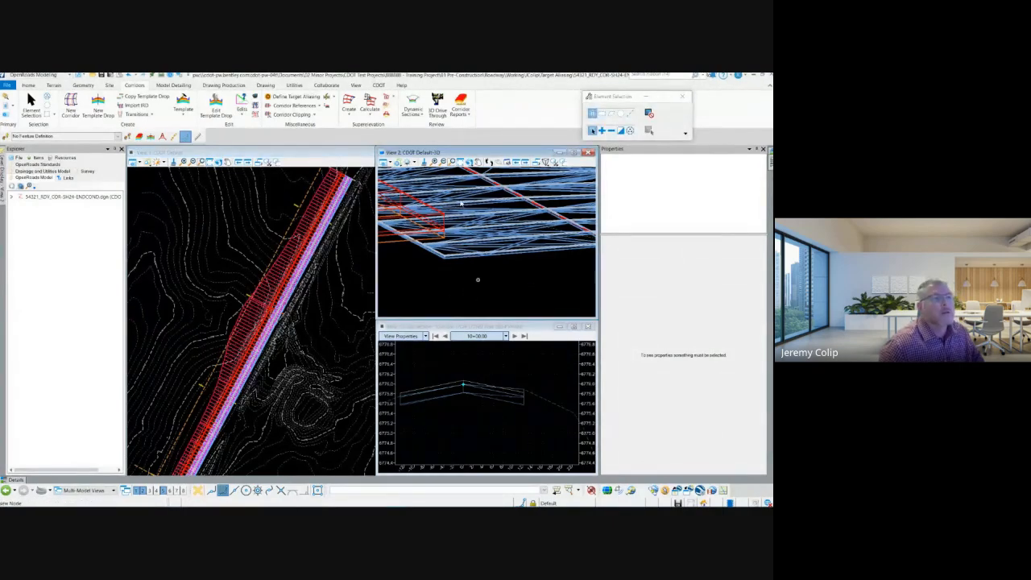
{"action": "left_click", "coordinate": [471, 161]}
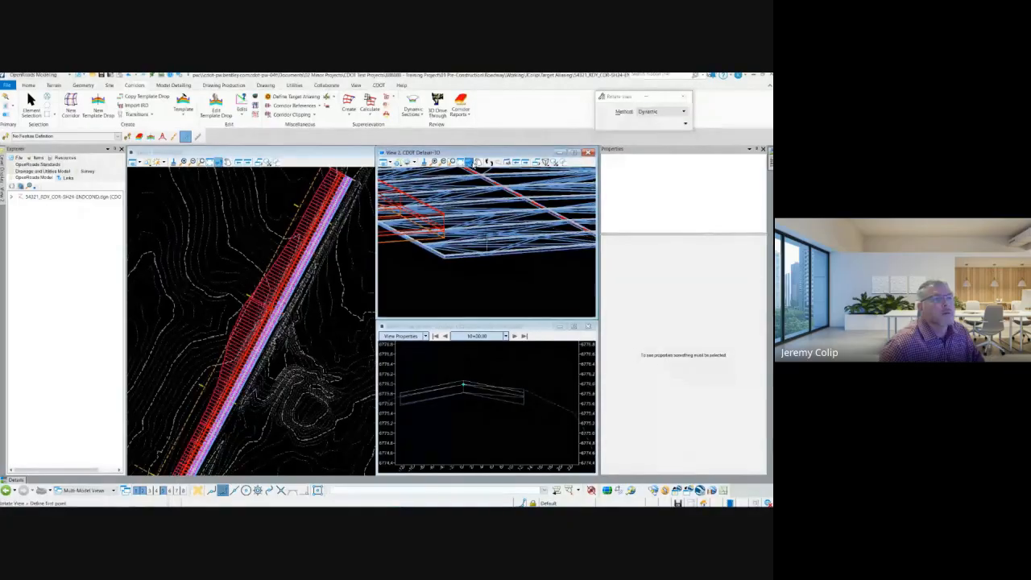
{"action": "left_click", "coordinate": [658, 111]}
{"action": "left_click", "coordinate": [514, 268]}
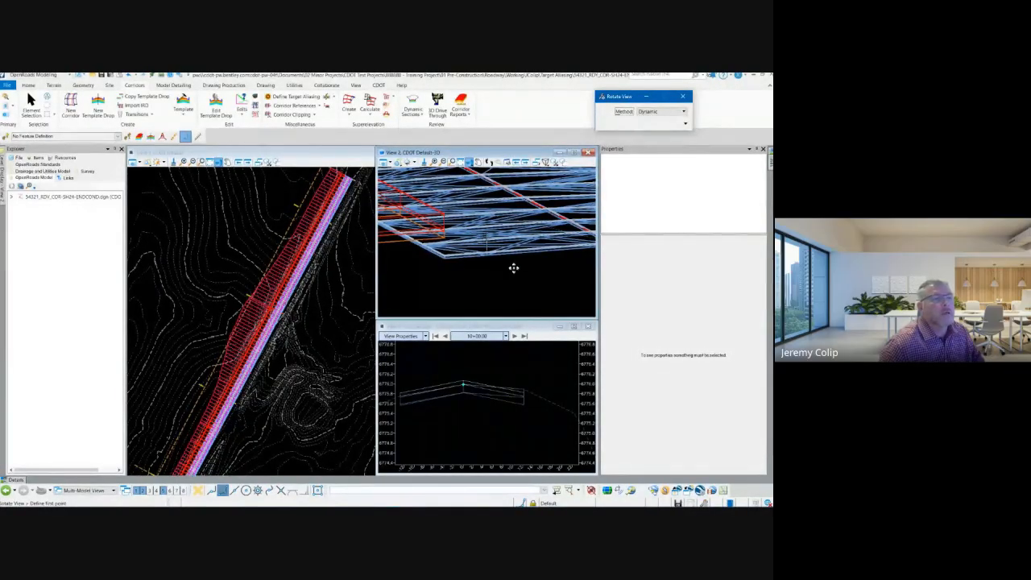
{"action": "left_click", "coordinate": [513, 269]}
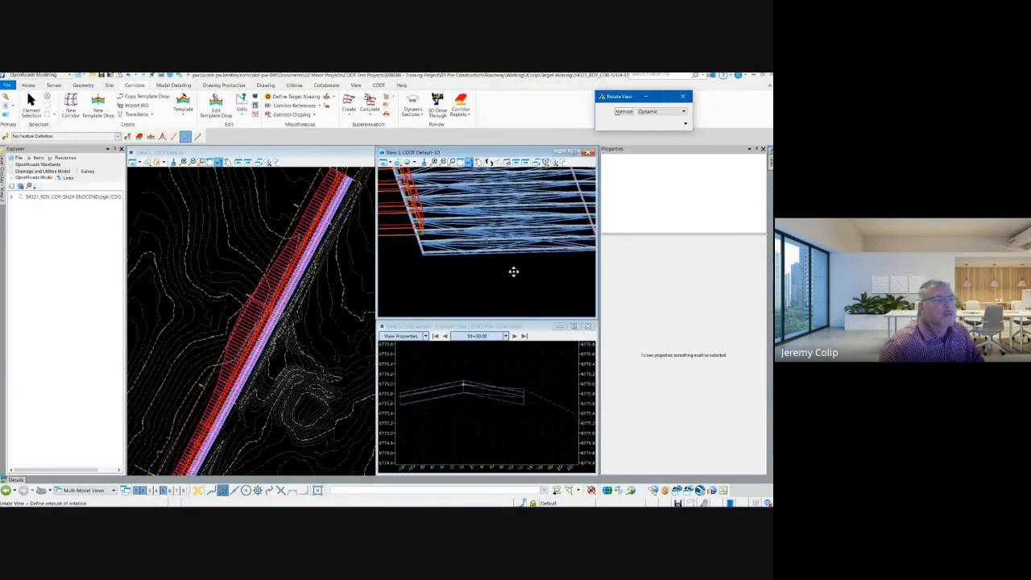
{"action": "left_click", "coordinate": [509, 271]}
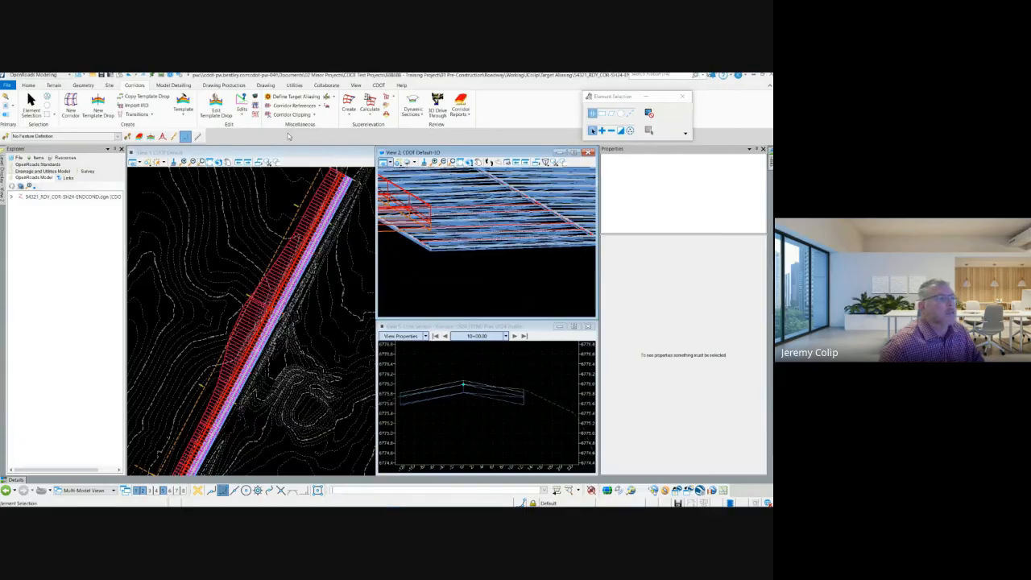
Open the LT_ENDCOND template, check the constraints and offset label of its LT_SAW point, and close the template editor.
{"action": "left_click", "coordinate": [183, 103]}
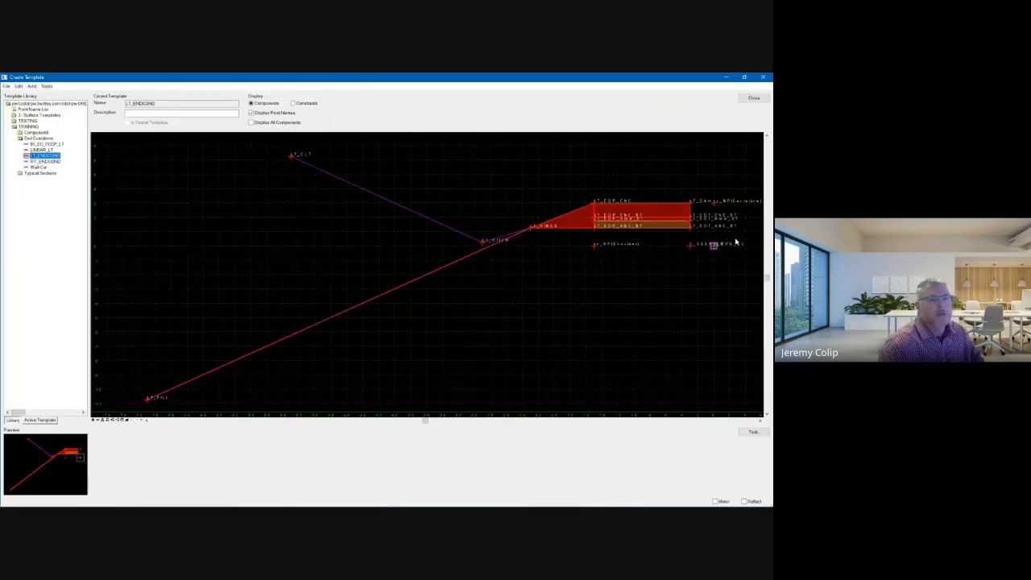
{"action": "scroll", "coordinate": [713, 246], "scroll_direction": "up", "scroll_amount": 5}
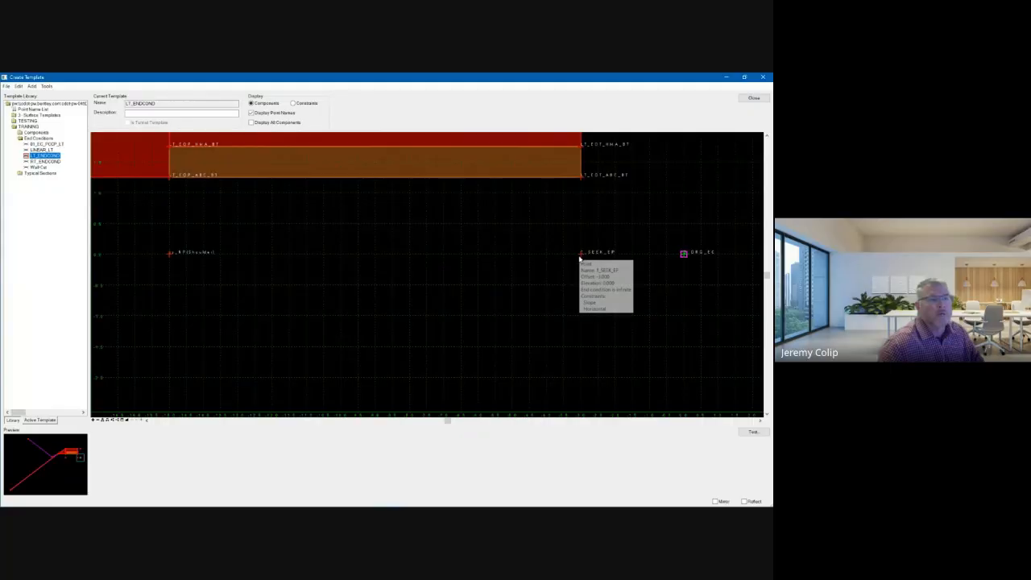
{"action": "scroll", "coordinate": [550, 282], "scroll_direction": "down", "scroll_amount": 2}
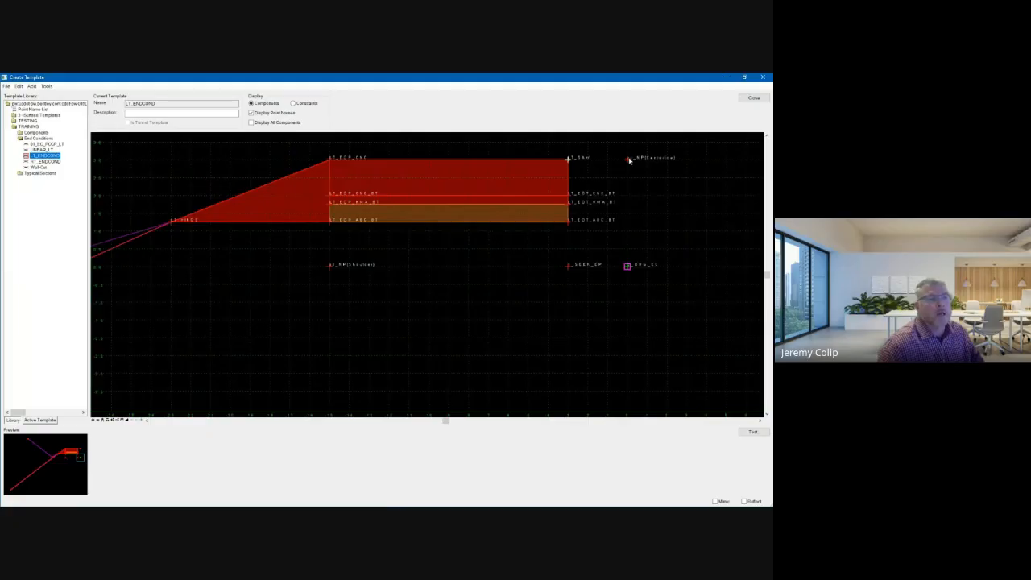
{"action": "double_click", "coordinate": [570, 160]}
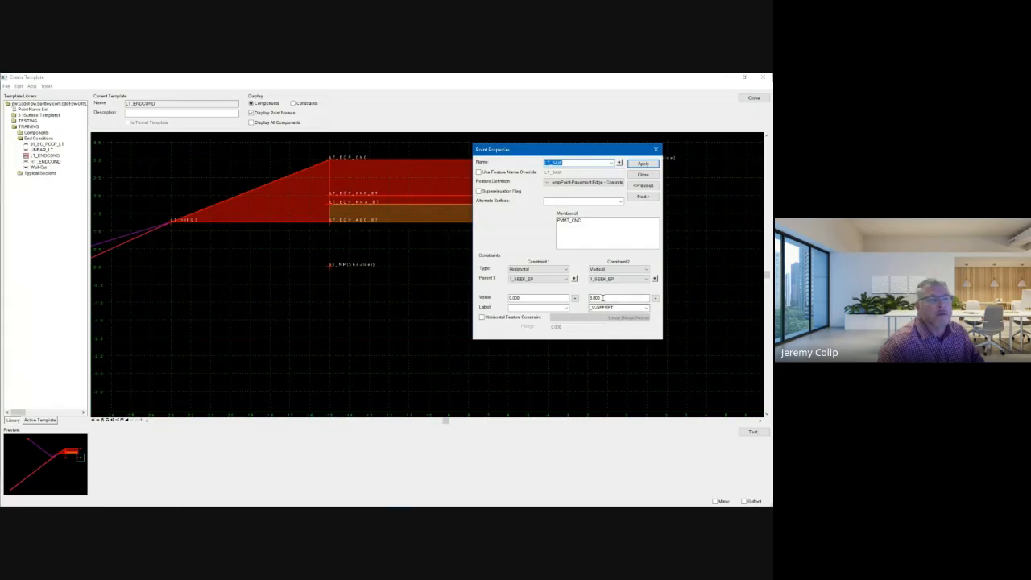
{"action": "left_click", "coordinate": [643, 174]}
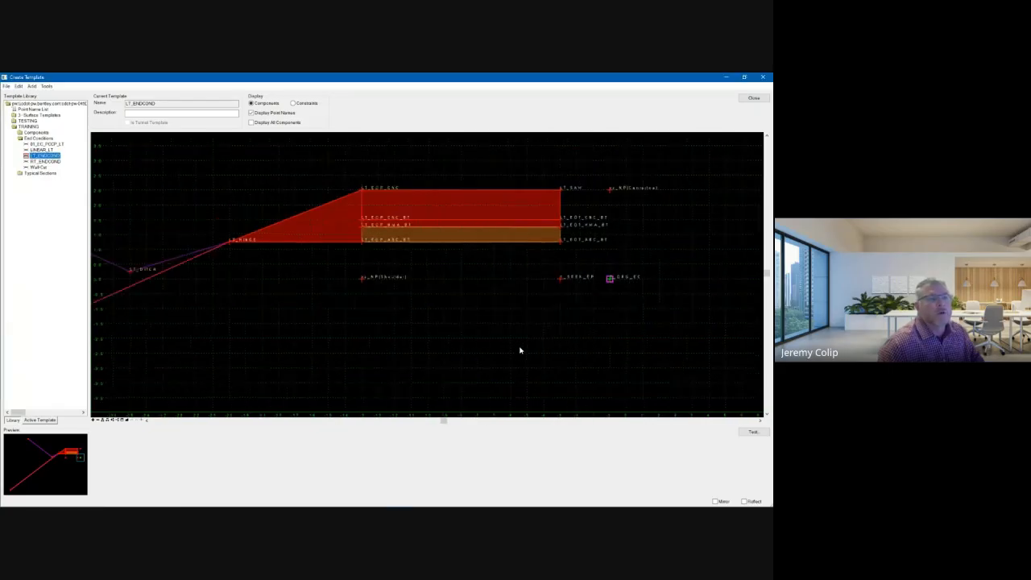
{"action": "scroll", "coordinate": [521, 347], "scroll_direction": "down", "scroll_amount": 3}
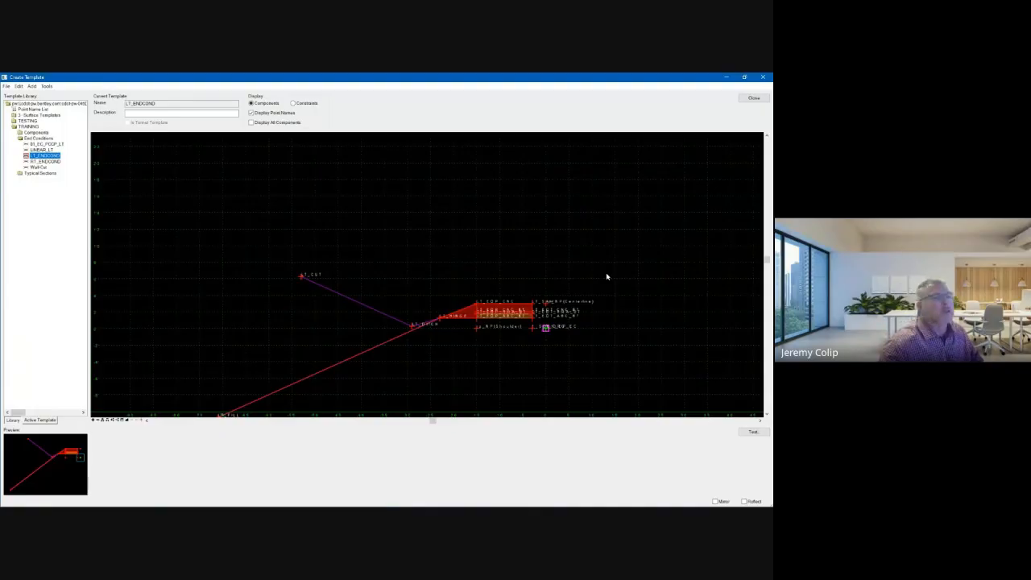
{"action": "scroll", "coordinate": [601, 345], "scroll_direction": "up", "scroll_amount": 2}
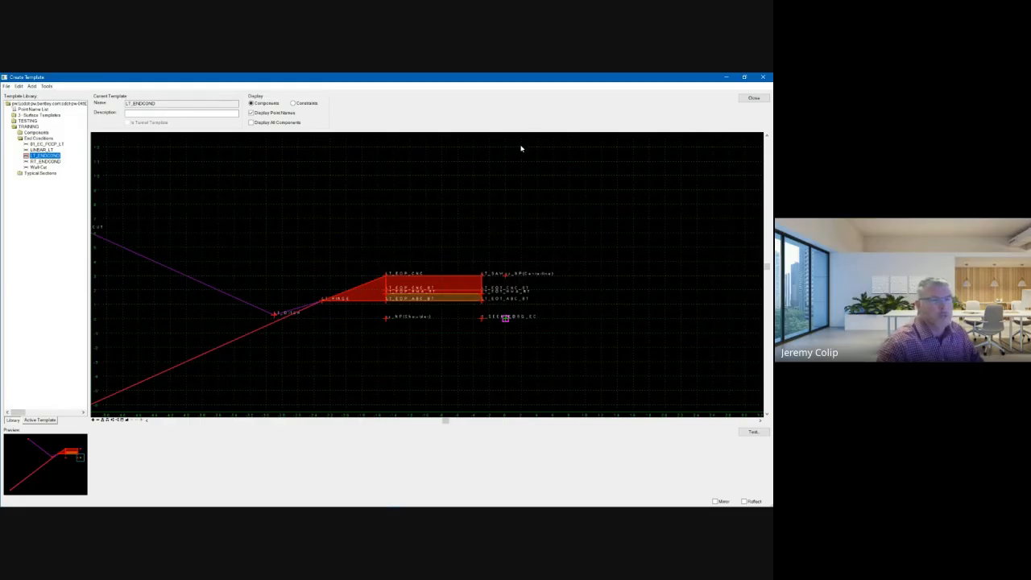
{"action": "left_click", "coordinate": [754, 98]}
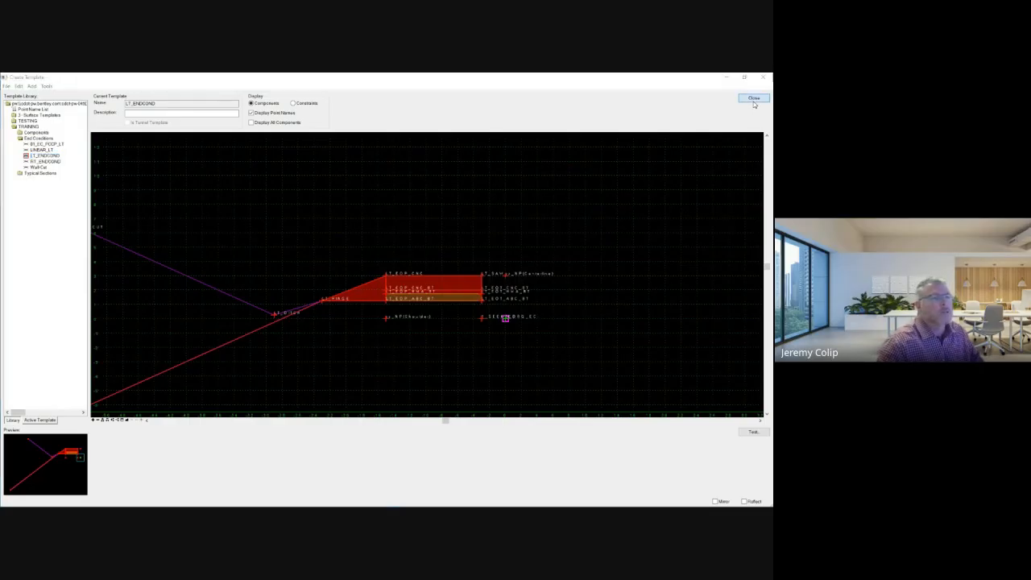
{"action": "left_click", "coordinate": [294, 353]}
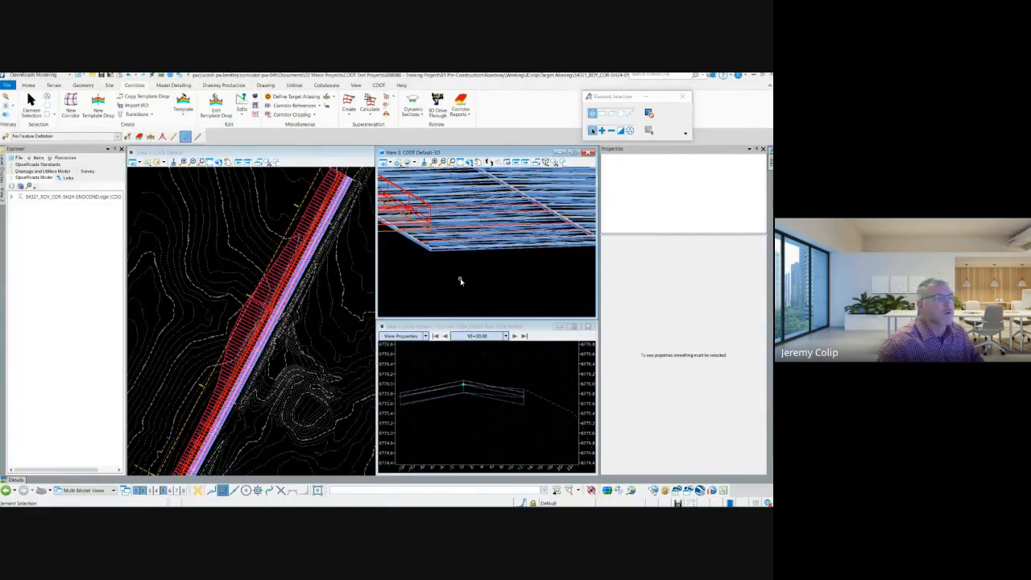
Open the parametric constraints in the Corridor Objects of the US24_LTEND corridor and shrink the dialog clear of the plan view.
{"action": "left_click", "coordinate": [284, 194]}
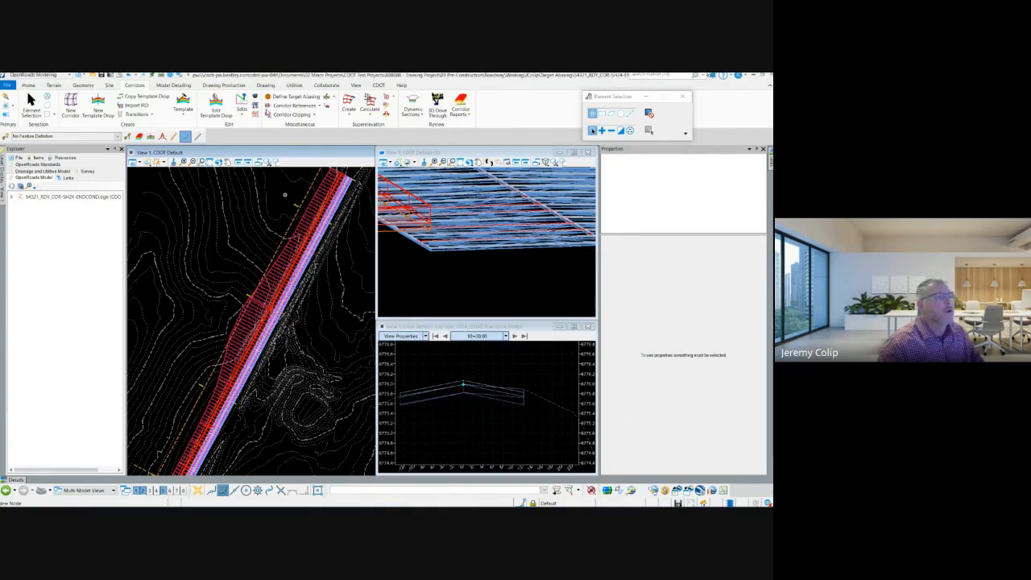
{"action": "left_click", "coordinate": [256, 97]}
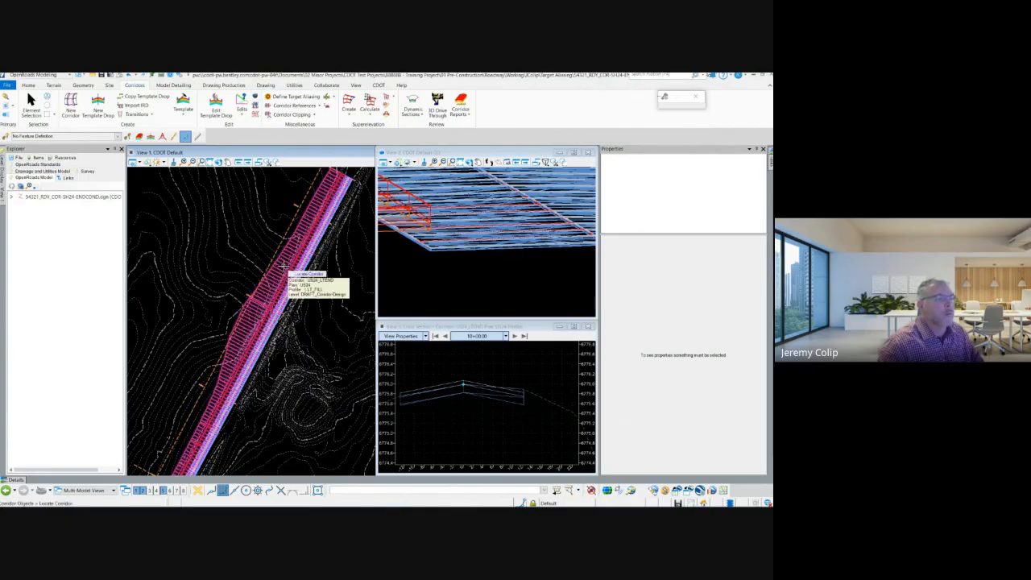
{"action": "left_click", "coordinate": [284, 266]}
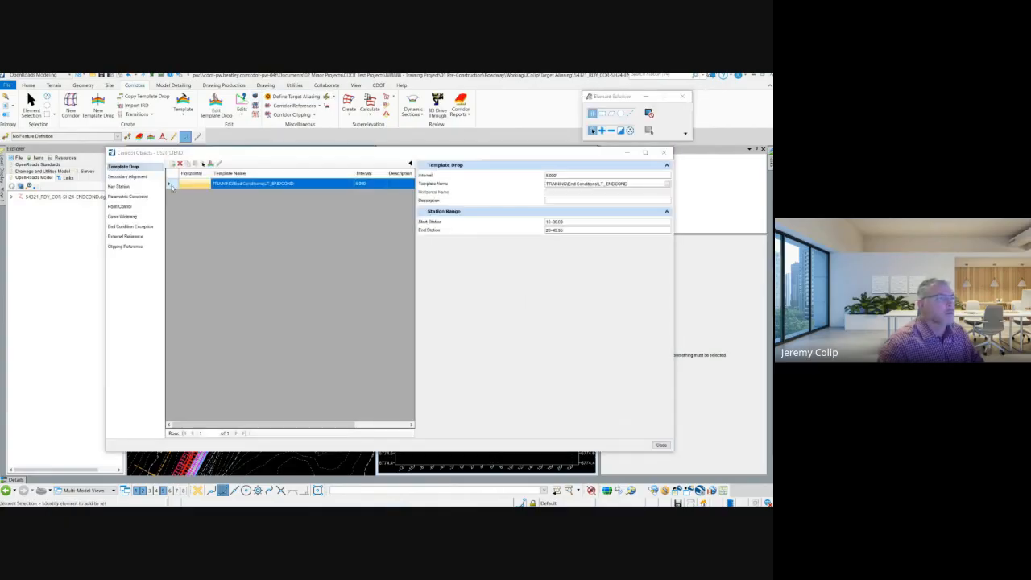
{"action": "left_click", "coordinate": [145, 198]}
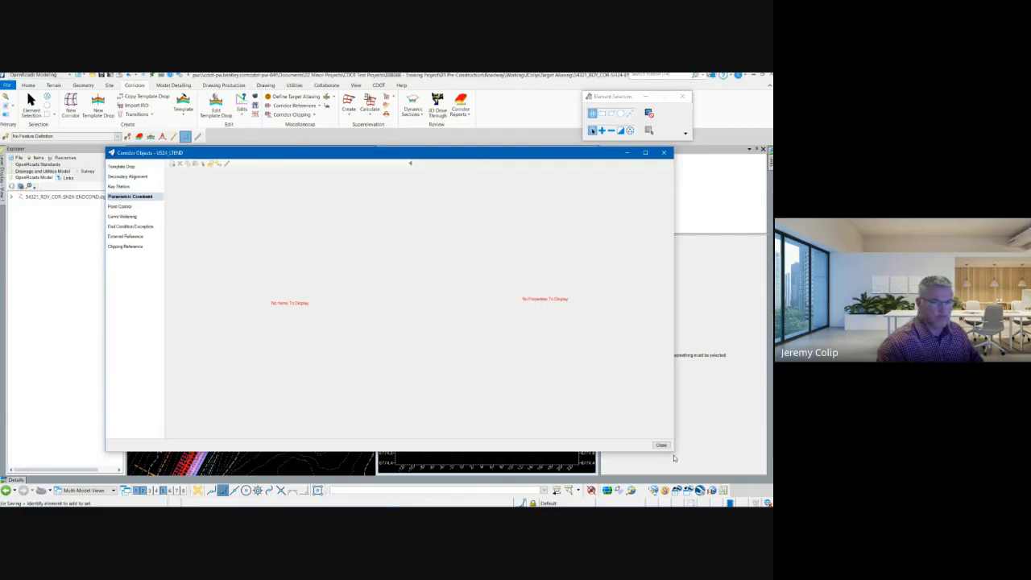
{"action": "left_click_drag", "start_coordinate": [674, 458], "coordinate": [462, 349]}
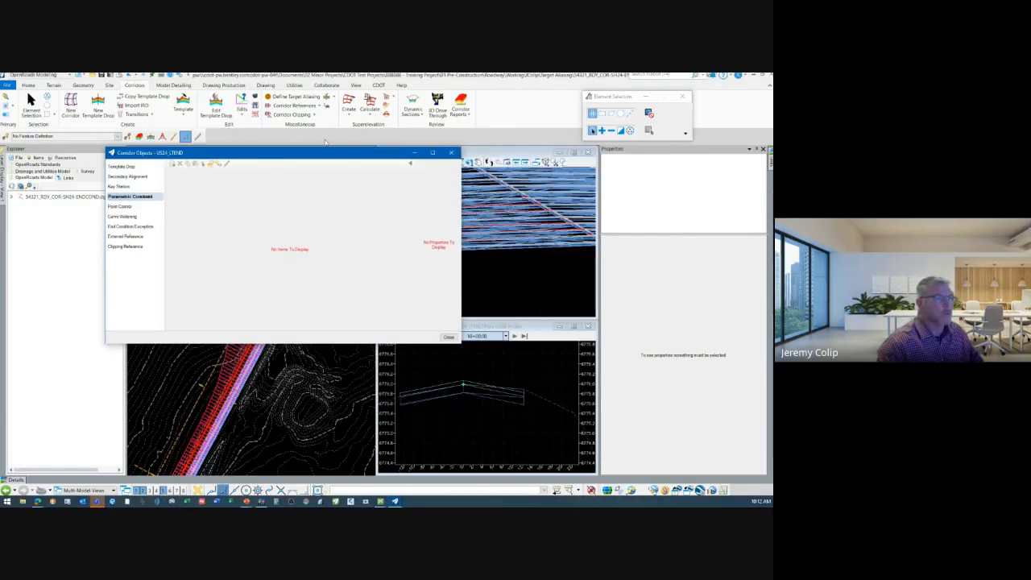
{"action": "left_click_drag", "start_coordinate": [146, 153], "coordinate": [377, 234]}
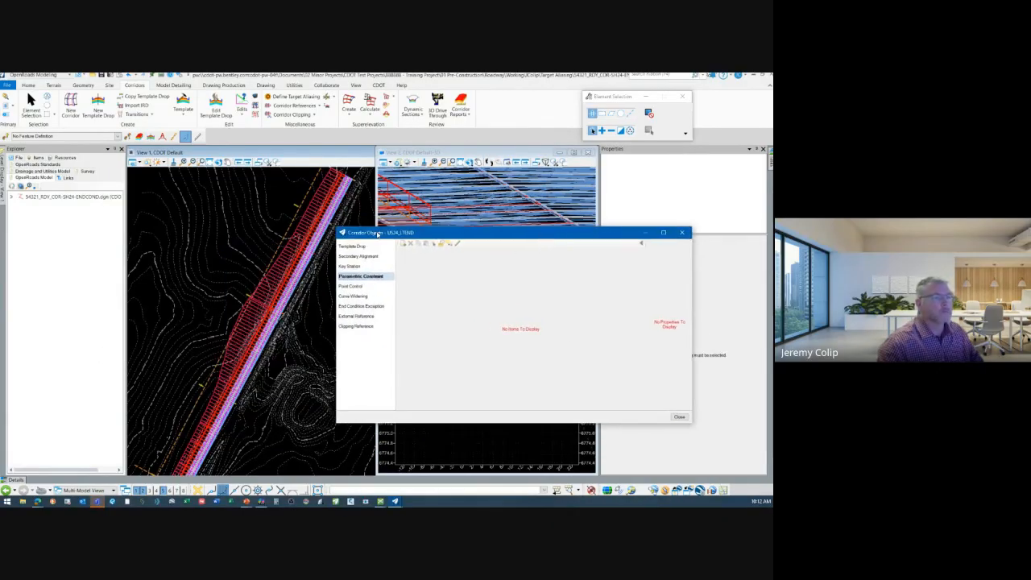
Start a new parametric constraint for the US24_LTEND corridor, locked to its start and end, with constraint label _V-OFFSET.
{"action": "left_click", "coordinate": [403, 242]}
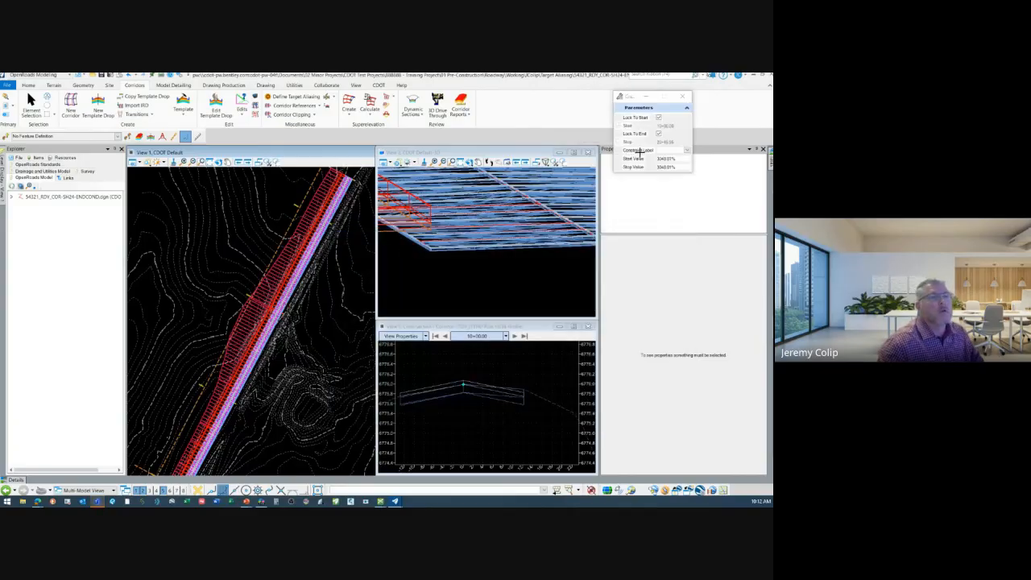
{"action": "left_click_drag", "start_coordinate": [641, 98], "coordinate": [415, 221]}
{"action": "left_click", "coordinate": [439, 240]}
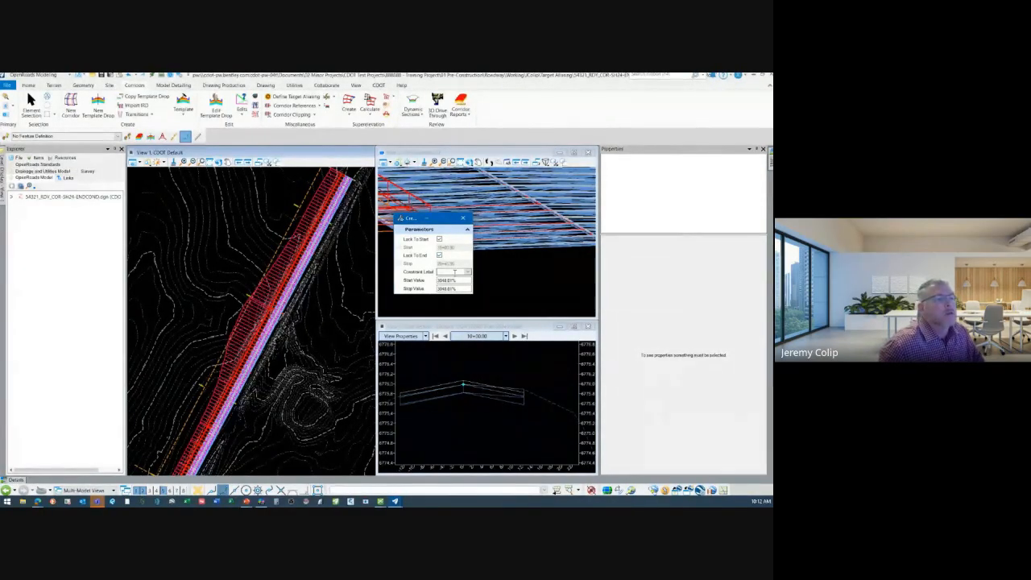
{"action": "left_click", "coordinate": [466, 273]}
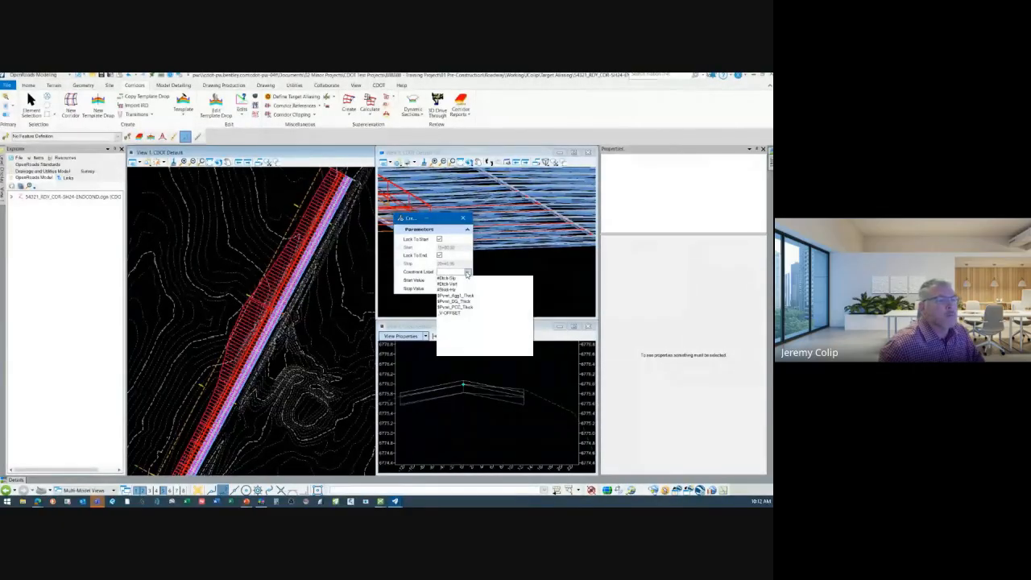
{"action": "left_click", "coordinate": [456, 314]}
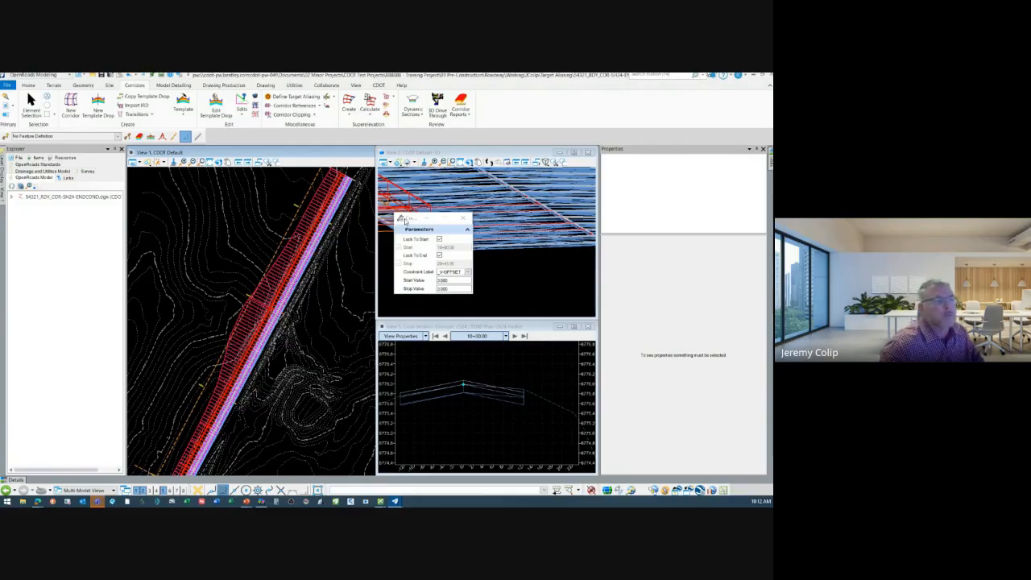
{"action": "left_click_drag", "start_coordinate": [417, 219], "coordinate": [489, 205]}
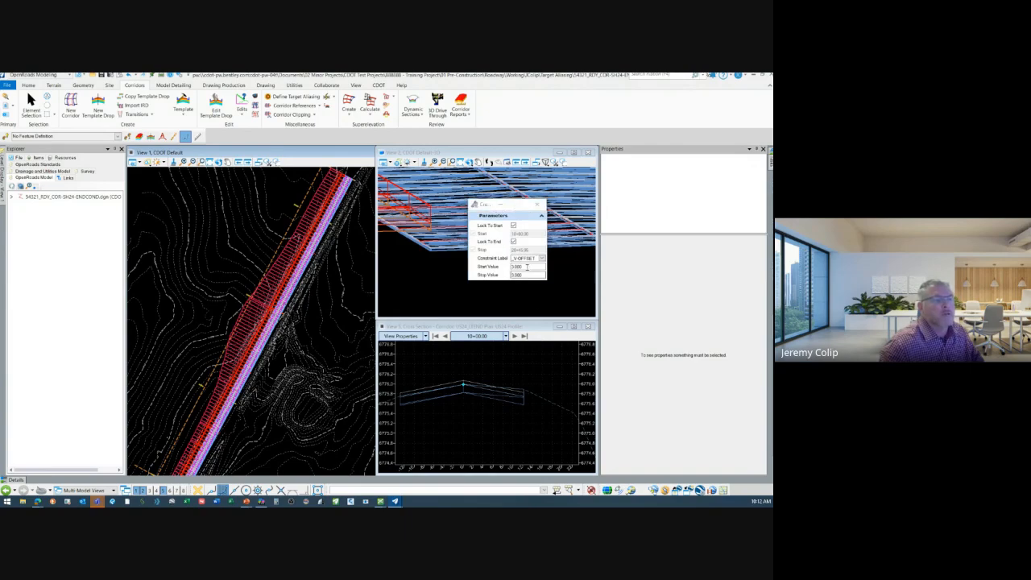
Set the constraint's start and stop values to 0 and accept all its parameters to create it.
{"action": "left_click_drag", "start_coordinate": [526, 266], "coordinate": [455, 261]}
{"action": "type", "text": "0"}
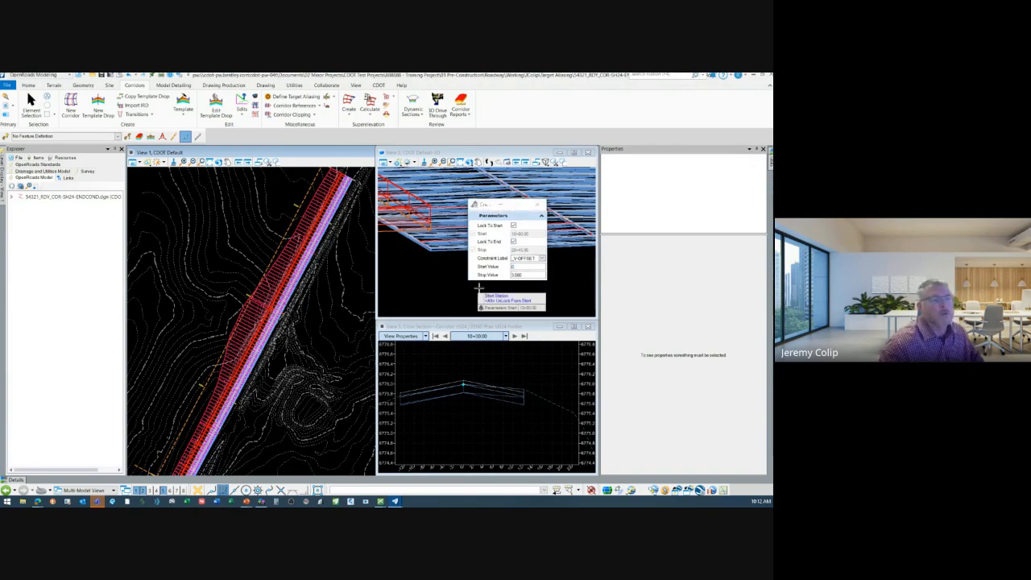
{"action": "key", "text": "Tab"}
{"action": "type", "text": "0"}
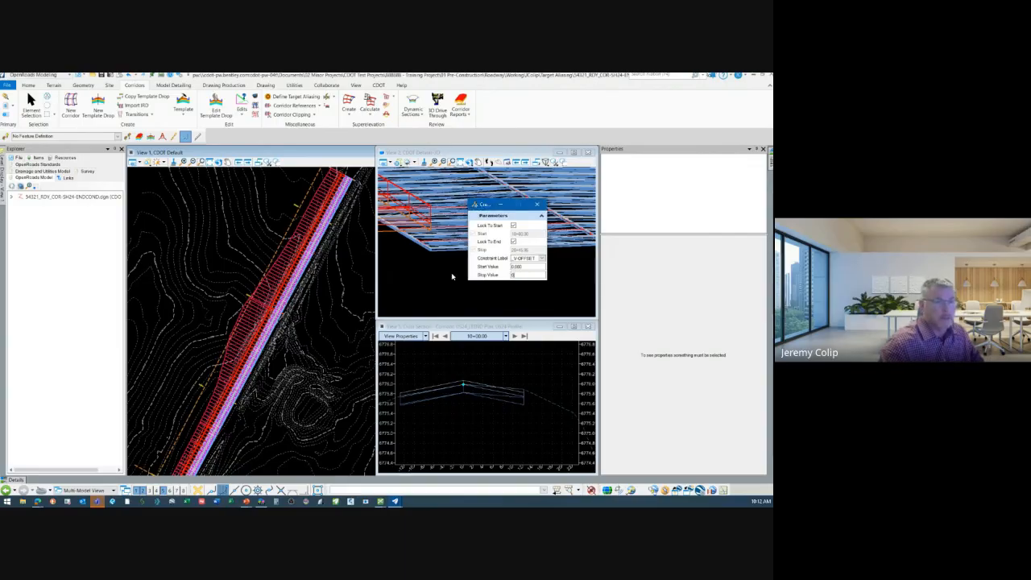
{"action": "left_click", "coordinate": [541, 266]}
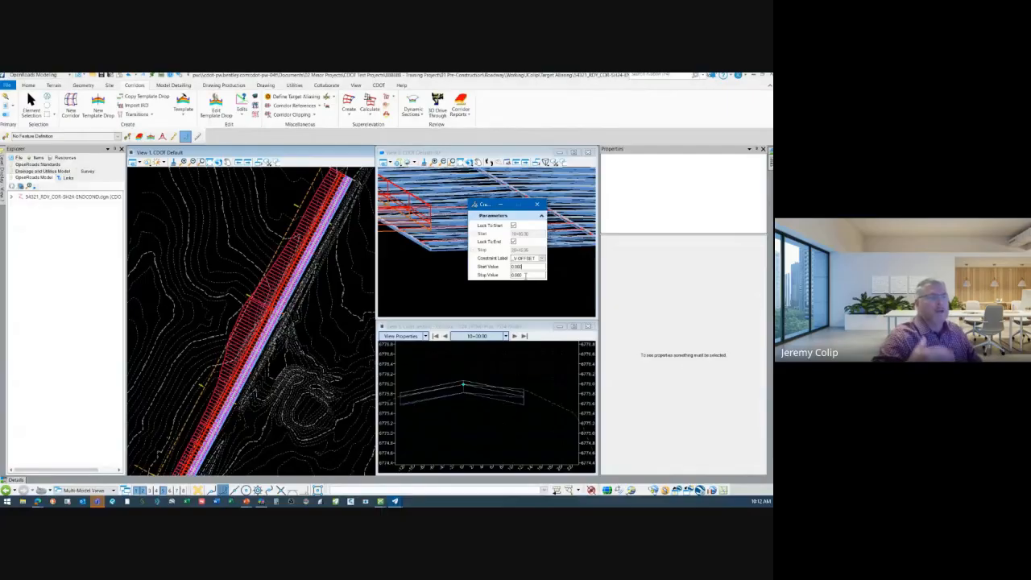
{"action": "left_click", "coordinate": [435, 276]}
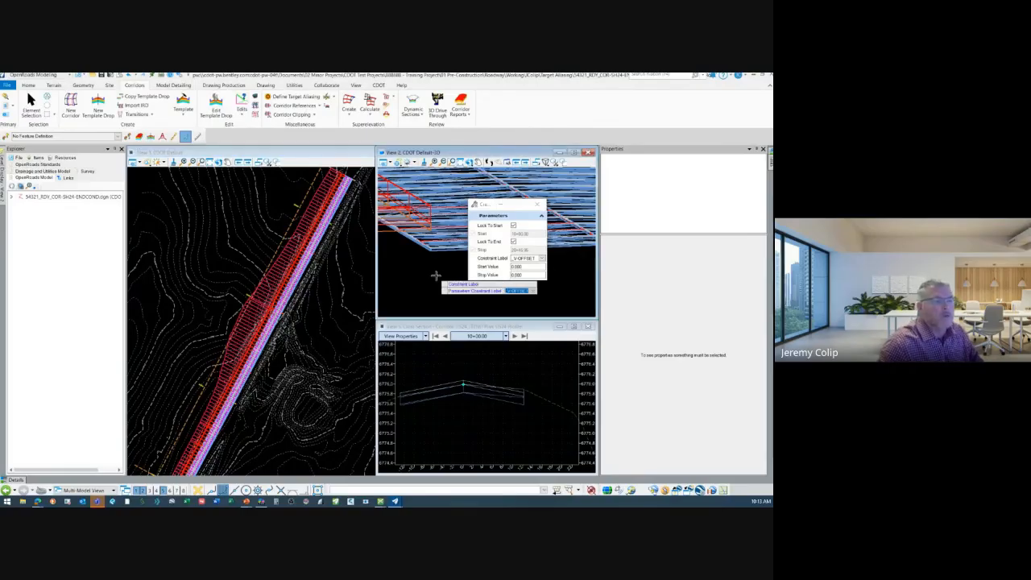
{"action": "left_click", "coordinate": [435, 276]}
{"action": "left_click", "coordinate": [435, 277]}
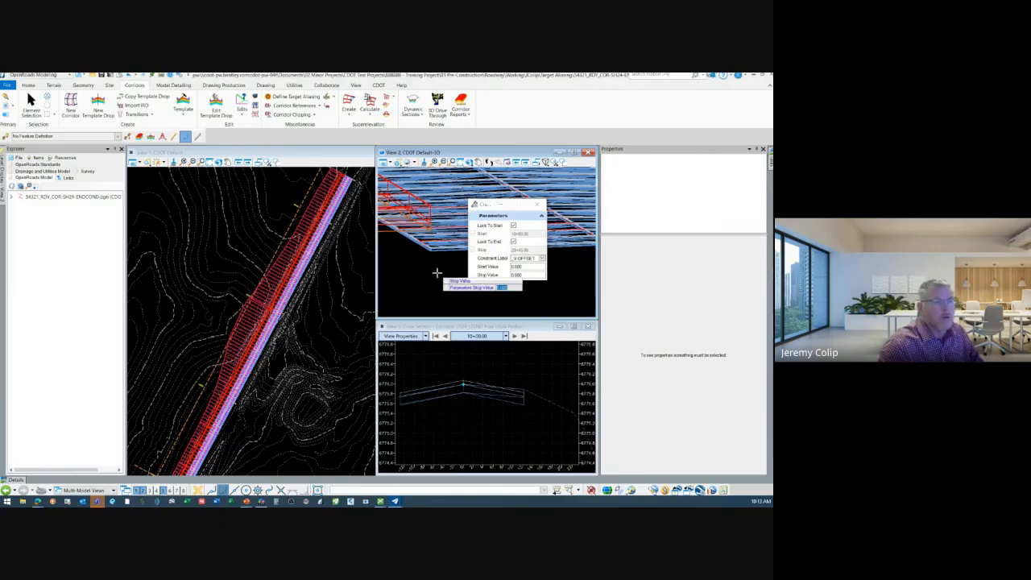
{"action": "left_click", "coordinate": [425, 218]}
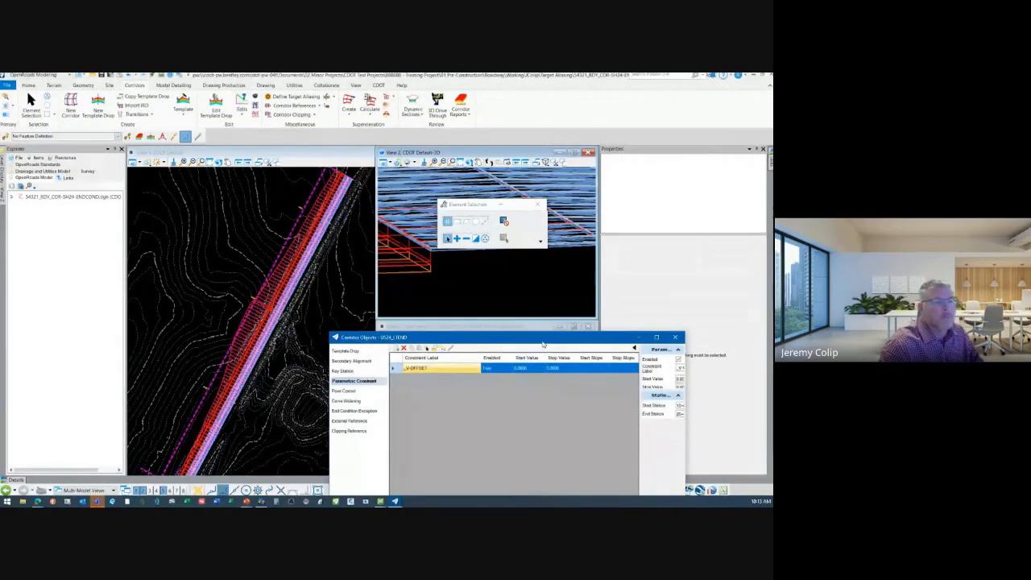
Move the dialogs clear of the 3D view and rotate it to examine where the end condition meets the pavement edge.
{"action": "left_click_drag", "start_coordinate": [544, 339], "coordinate": [512, 218]}
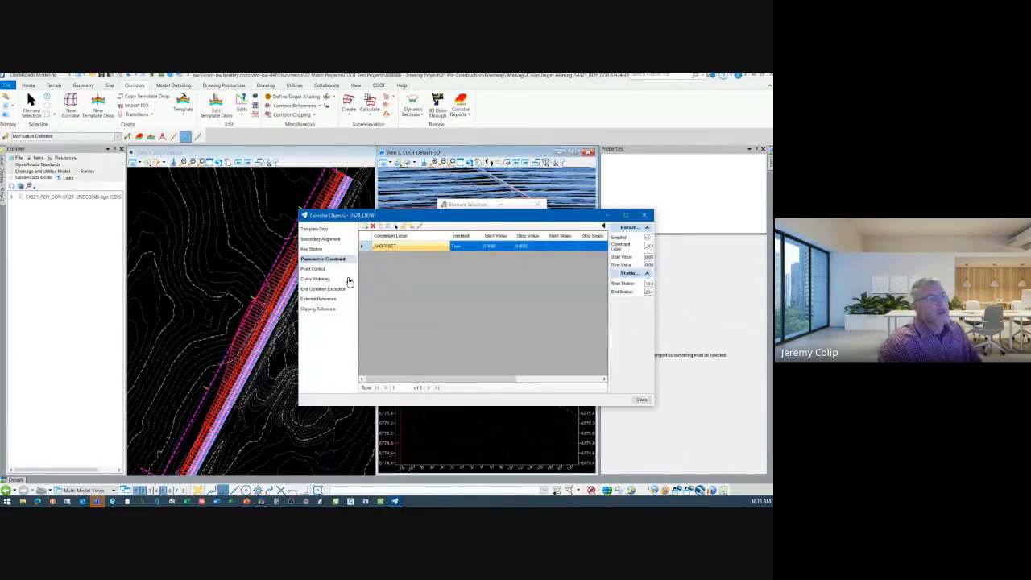
{"action": "left_click_drag", "start_coordinate": [415, 215], "coordinate": [439, 298]}
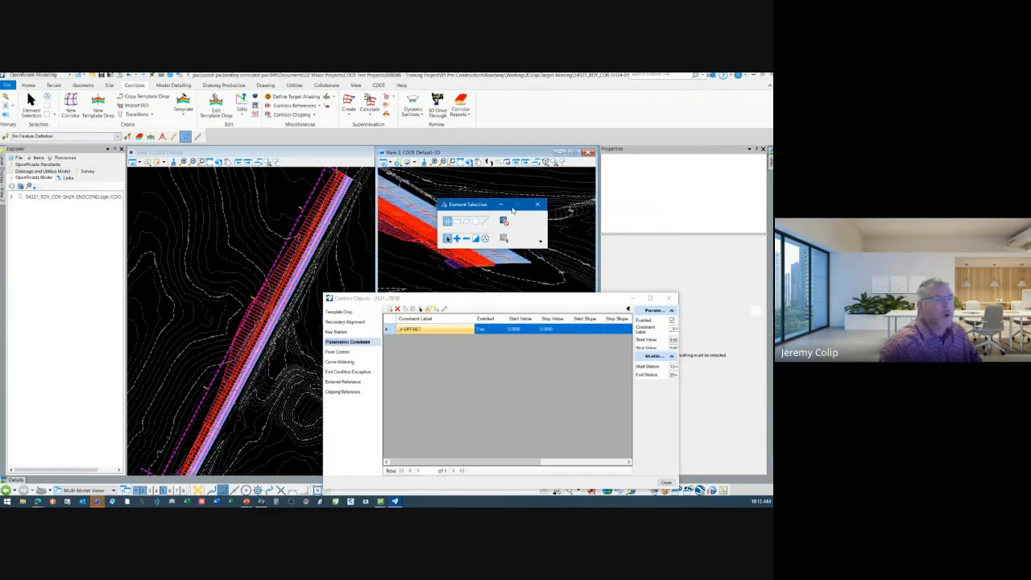
{"action": "left_click_drag", "start_coordinate": [474, 210], "coordinate": [580, 205]}
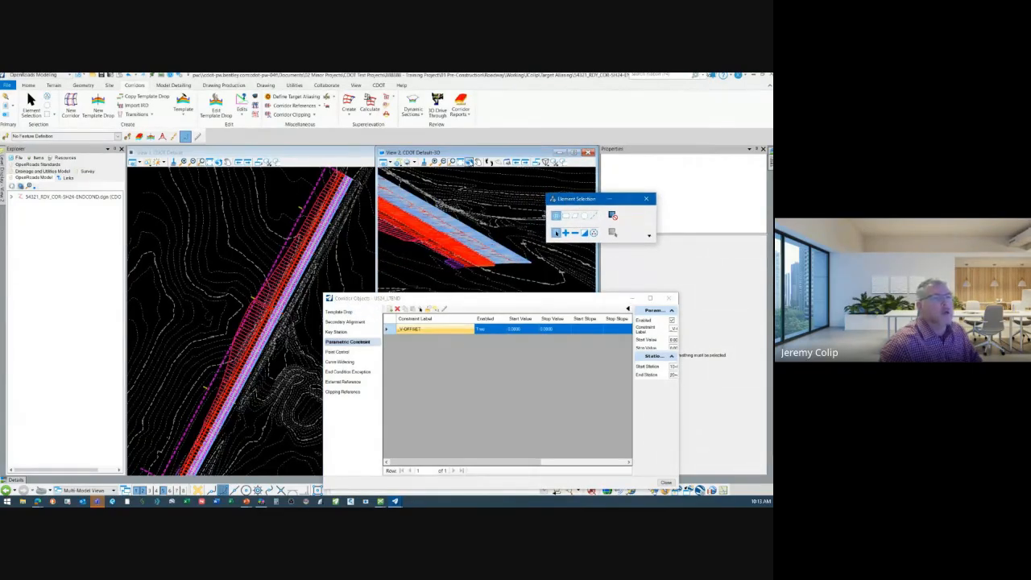
{"action": "left_click", "coordinate": [468, 162]}
{"action": "left_click_drag", "start_coordinate": [457, 264], "coordinate": [475, 265]}
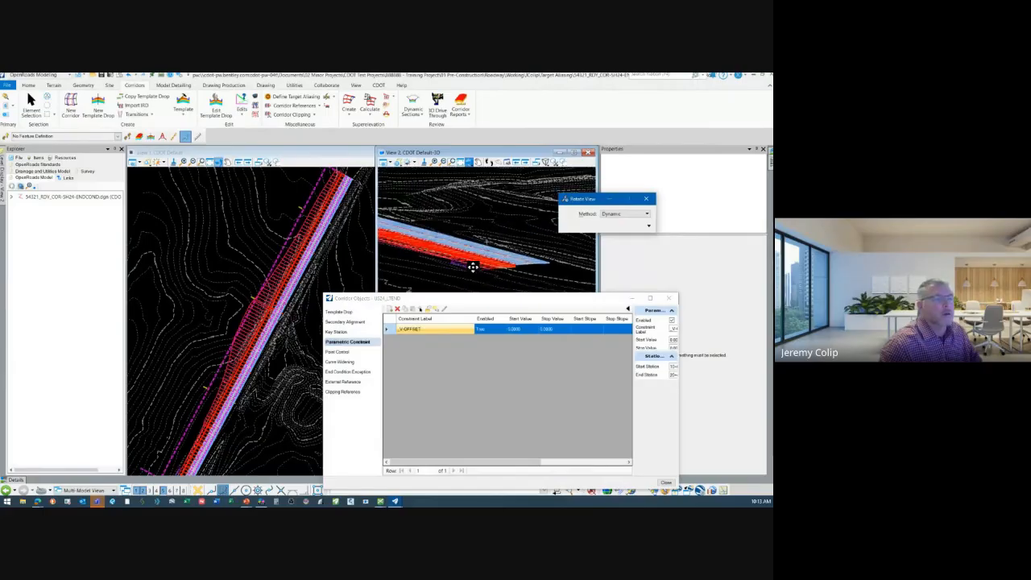
{"action": "right_click", "coordinate": [495, 265]}
{"action": "scroll", "coordinate": [525, 269], "scroll_direction": "up", "scroll_amount": 5}
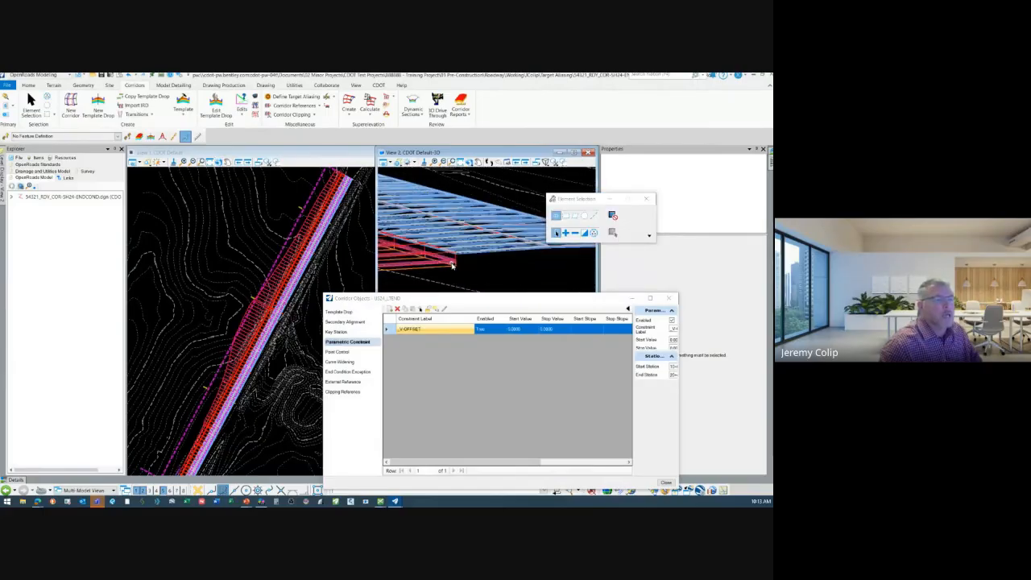
{"action": "scroll", "coordinate": [448, 260], "scroll_direction": "up", "scroll_amount": 2}
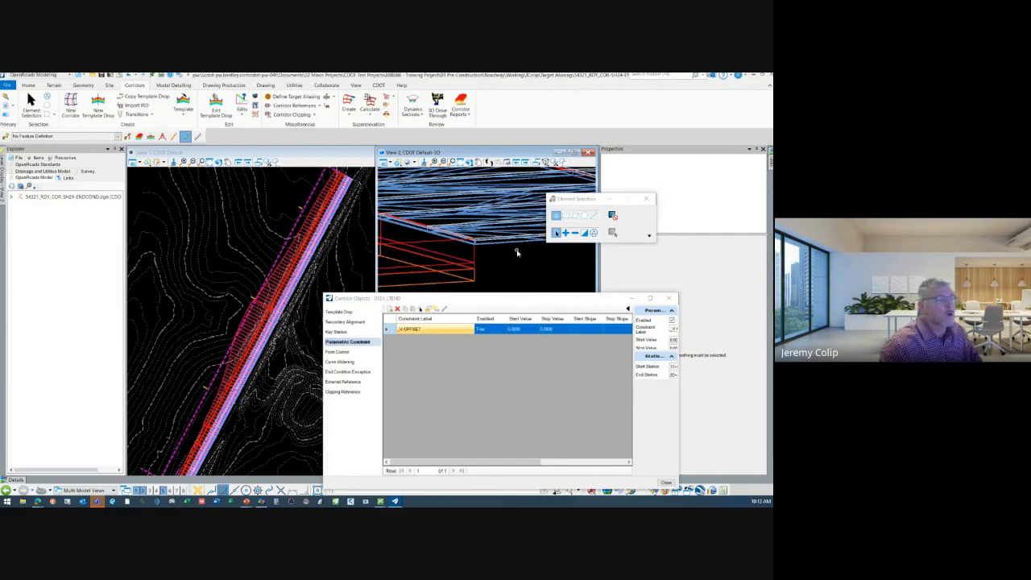
{"action": "scroll", "coordinate": [517, 253], "scroll_direction": "down", "scroll_amount": 2}
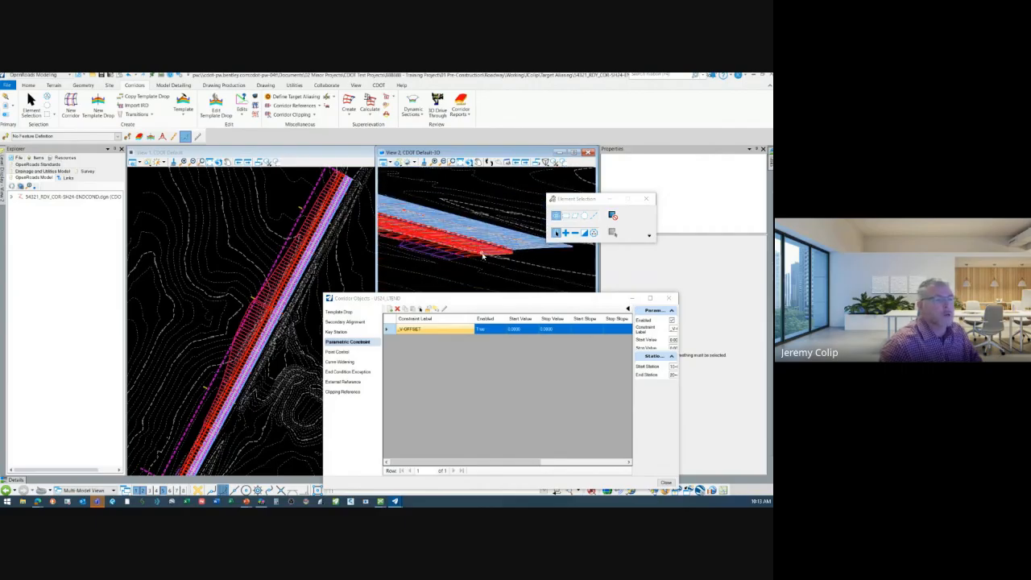
Review the corridor's point controls and external references, and close its Corridor Objects.
{"action": "left_click", "coordinate": [341, 353]}
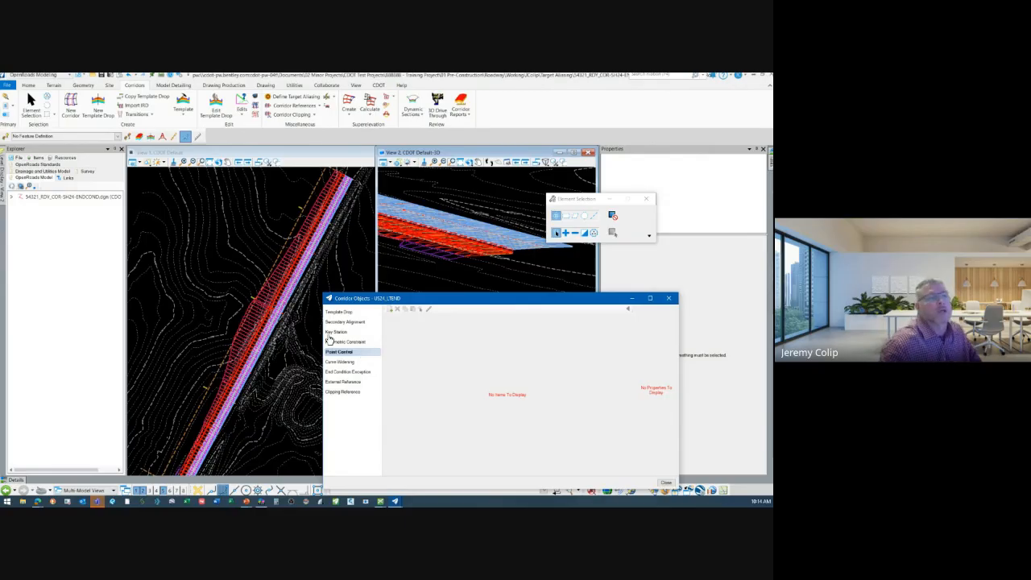
{"action": "left_click_drag", "start_coordinate": [526, 299], "coordinate": [545, 177]}
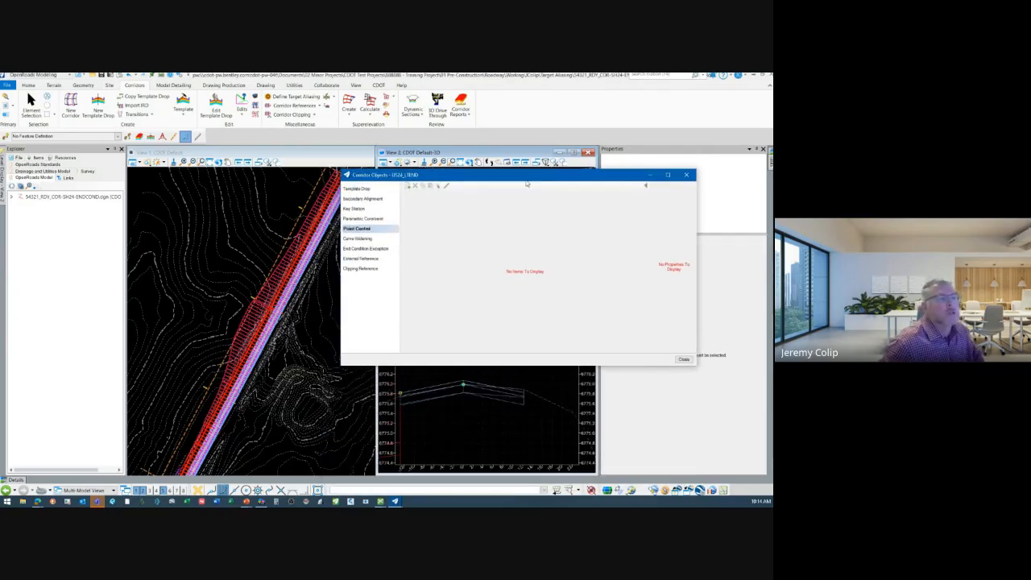
{"action": "left_click", "coordinate": [377, 259]}
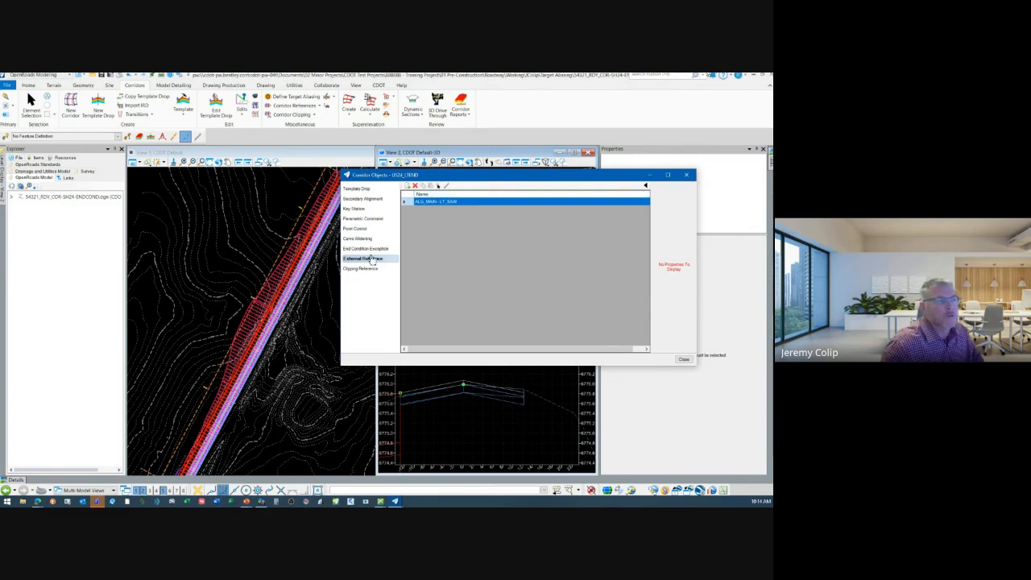
{"action": "left_click", "coordinate": [683, 360]}
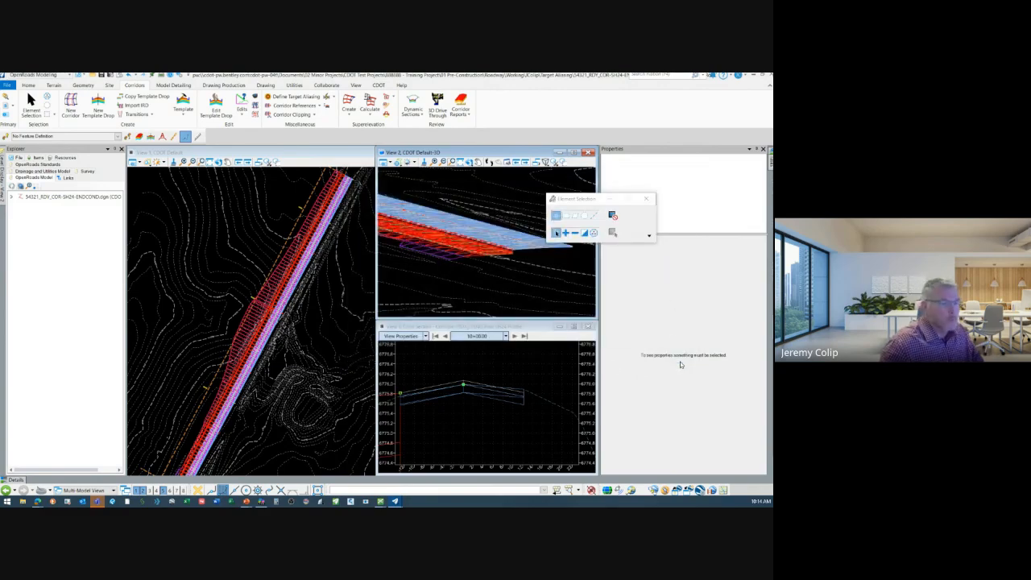
Examine the left end condition in the cross section and along the pavement edge in the 3D view.
{"action": "scroll", "coordinate": [536, 410], "scroll_direction": "up", "scroll_amount": 2}
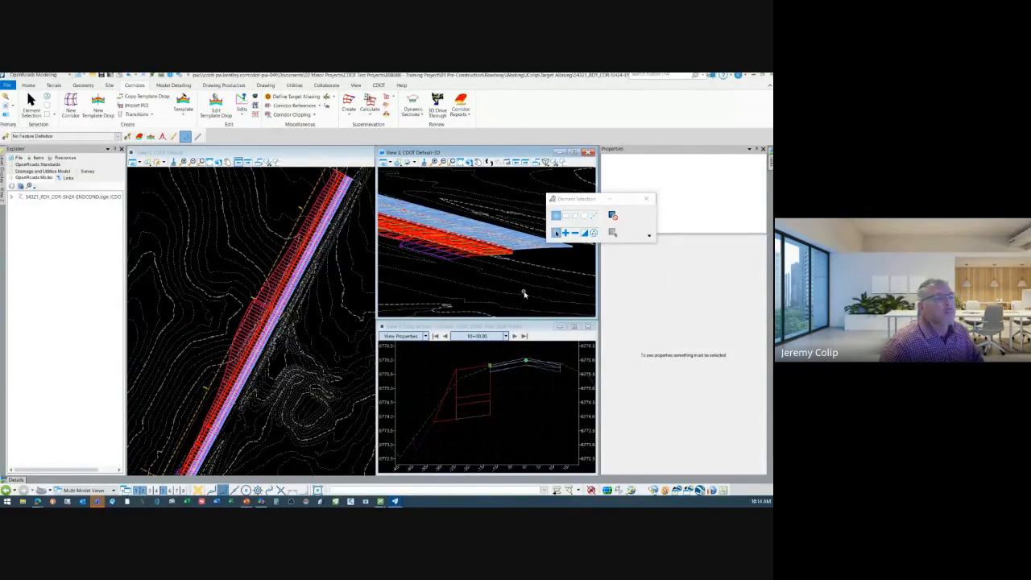
{"action": "scroll", "coordinate": [523, 294], "scroll_direction": "up", "scroll_amount": 2}
{"action": "scroll", "coordinate": [427, 260], "scroll_direction": "up", "scroll_amount": 2}
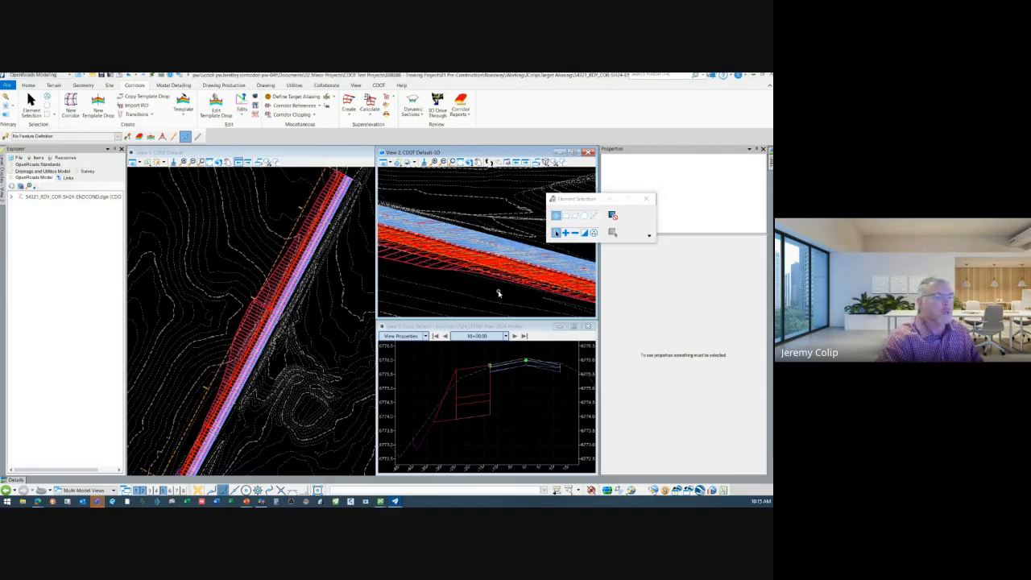
{"action": "middle_click_drag", "start_coordinate": [498, 293], "coordinate": [476, 268]}
{"action": "scroll", "coordinate": [447, 244], "scroll_direction": "down", "scroll_amount": 4}
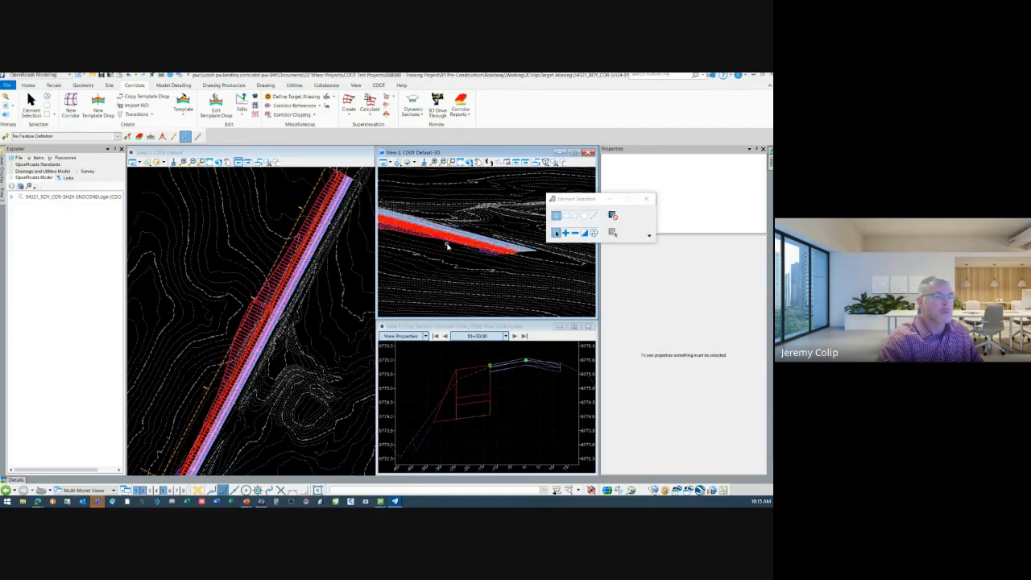
{"action": "scroll", "coordinate": [505, 250], "scroll_direction": "up", "scroll_amount": 3}
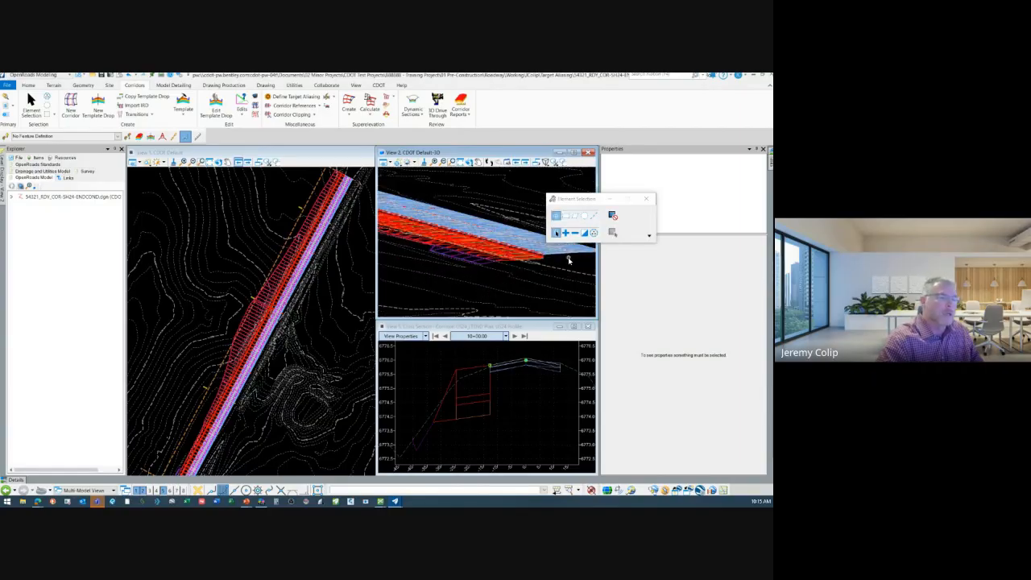
{"action": "middle_click_drag", "start_coordinate": [566, 259], "coordinate": [546, 265]}
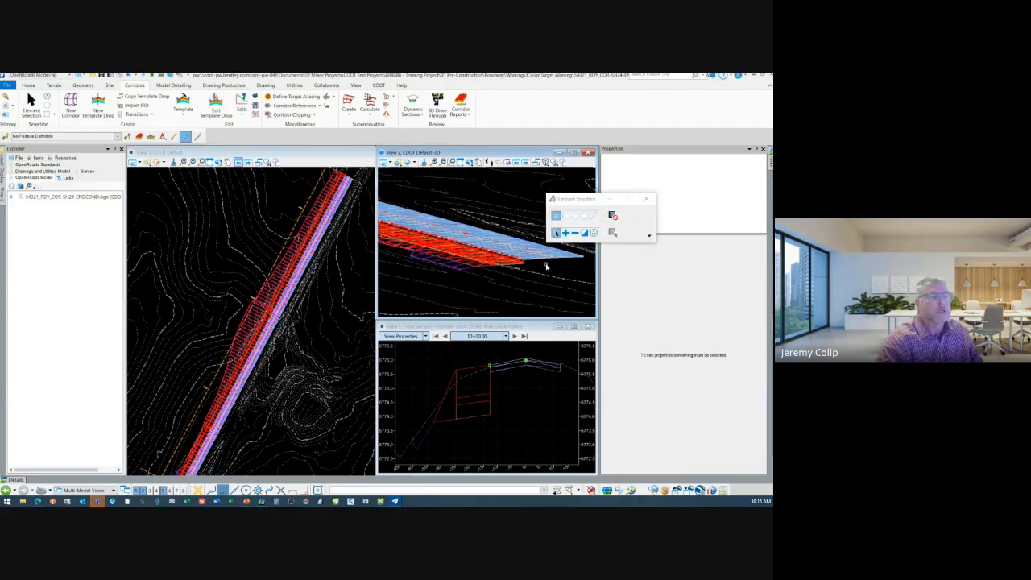